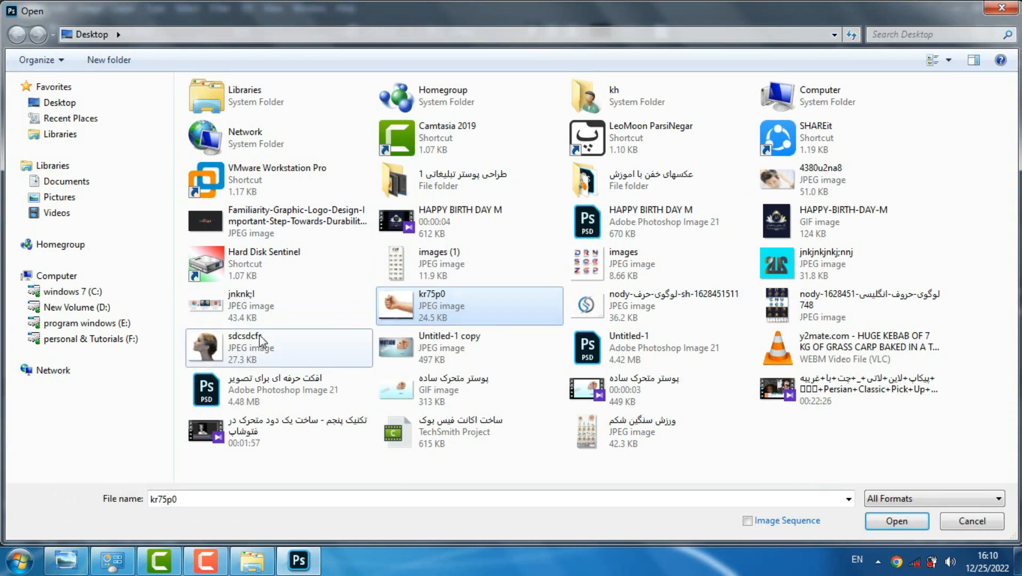
Open sdcsdcfs.JPG and float the woman and fist photos in separate windows over the blank Untitled-1 document
{"action": "key", "text": "Return"}
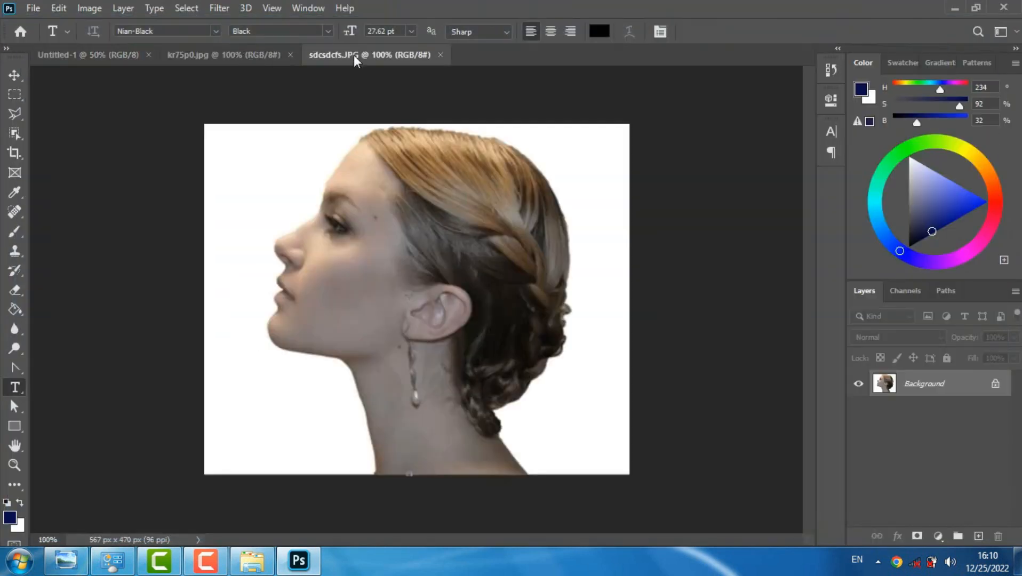
{"action": "left_click_drag", "start_coordinate": [353, 55], "coordinate": [403, 91]}
{"action": "left_click_drag", "start_coordinate": [261, 59], "coordinate": [388, 129]}
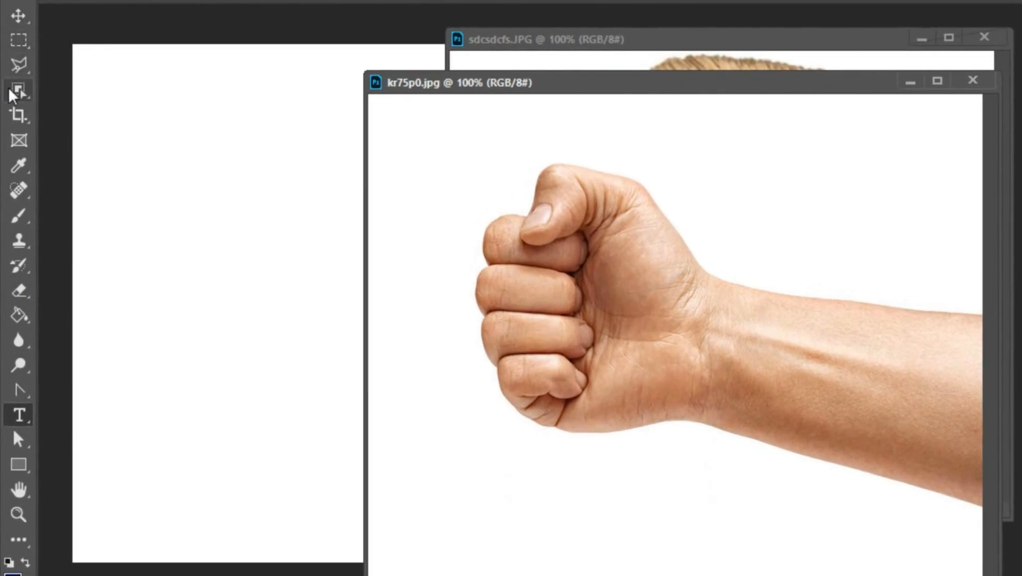
Select the fist and forearm in kr75p0.jpg with Object Selection, move the cutout into Untitled-1 and close the source photo
{"action": "left_click", "coordinate": [19, 90]}
{"action": "left_click_drag", "start_coordinate": [434, 149], "coordinate": [984, 555]}
{"action": "left_click", "coordinate": [18, 16]}
{"action": "left_click_drag", "start_coordinate": [520, 274], "coordinate": [230, 209]}
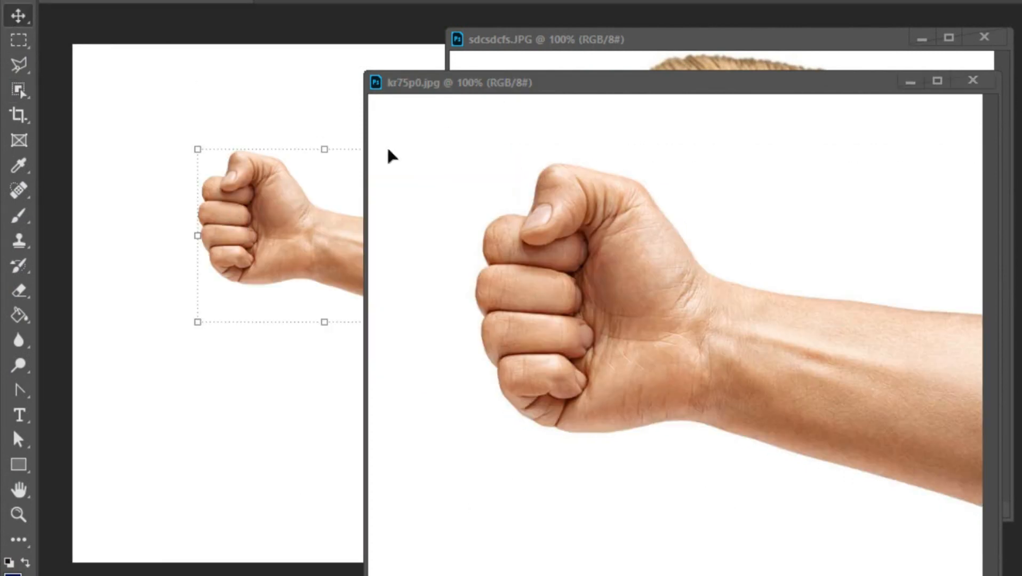
{"action": "left_click", "coordinate": [973, 80]}
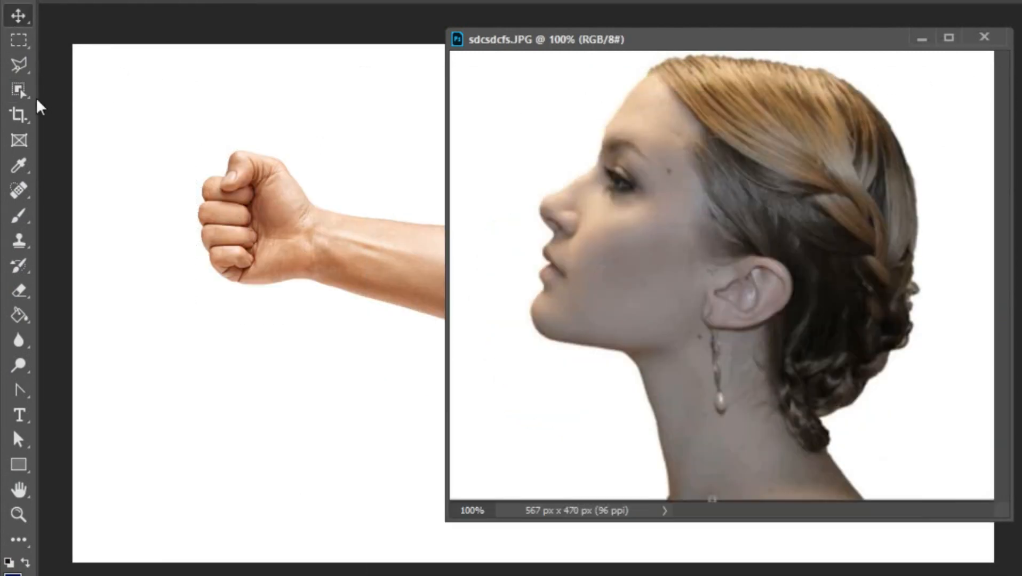
Select the woman's head in sdcsdcfs.JPG with Object Selection, move the cutout into Untitled-1 and close the source photo
{"action": "left_click", "coordinate": [18, 90]}
{"action": "left_click_drag", "start_coordinate": [468, 56], "coordinate": [940, 517]}
{"action": "key", "text": "v"}
{"action": "left_click_drag", "start_coordinate": [685, 189], "coordinate": [664, 205]}
{"action": "left_click", "coordinate": [985, 37]}
{"action": "key", "text": "ctrl+t"}
{"action": "key", "text": "Return"}
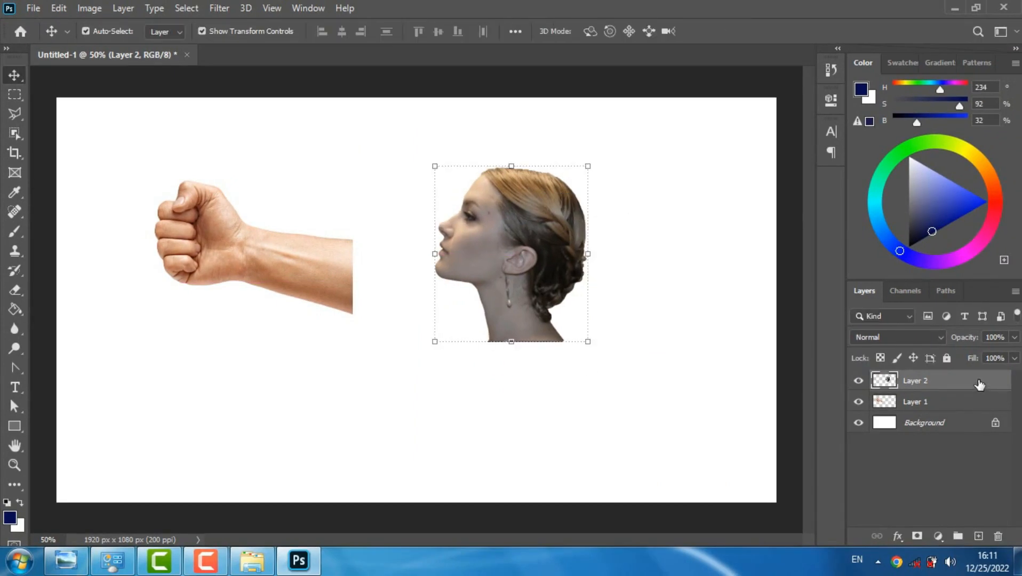
Convert the woman's layer to a smart object, scale it to about 148.6% and shift it slightly away from the fist
{"action": "right_click", "coordinate": [980, 384]}
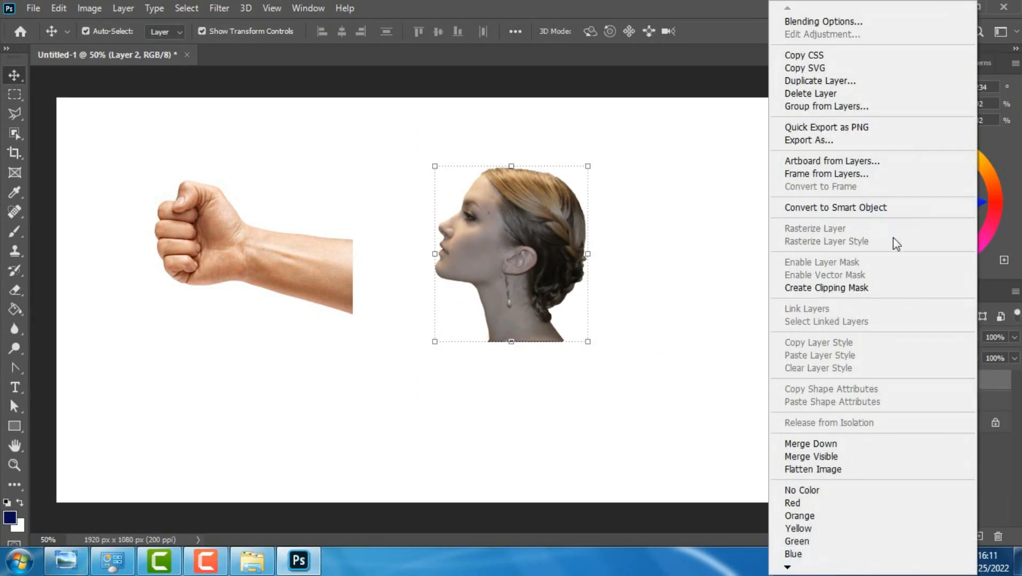
{"action": "left_click", "coordinate": [847, 209]}
{"action": "left_click_drag", "start_coordinate": [588, 342], "coordinate": [666, 426]}
{"action": "left_click_drag", "start_coordinate": [585, 310], "coordinate": [565, 292]}
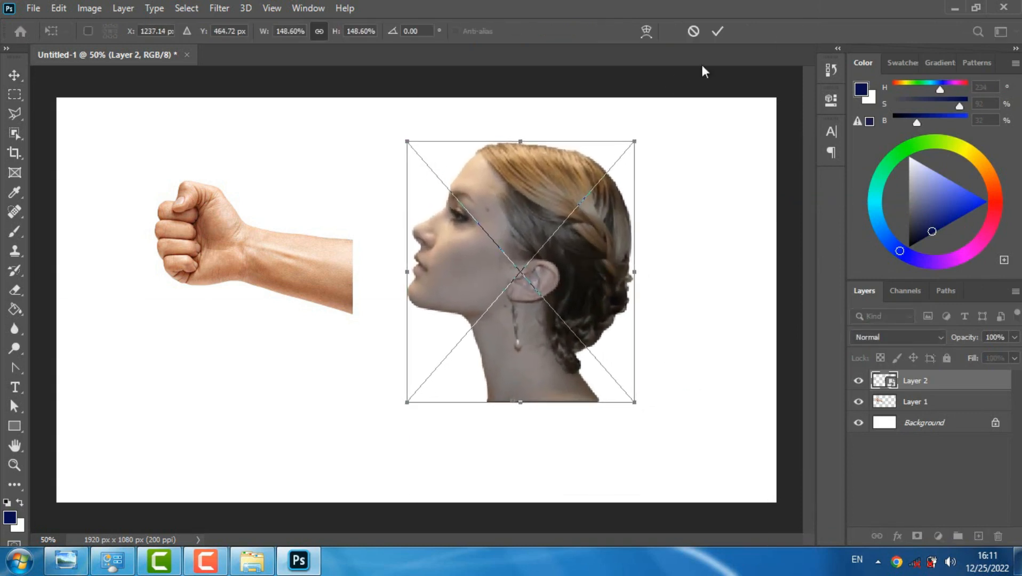
{"action": "left_click", "coordinate": [717, 31]}
{"action": "left_click_drag", "start_coordinate": [544, 230], "coordinate": [575, 230]}
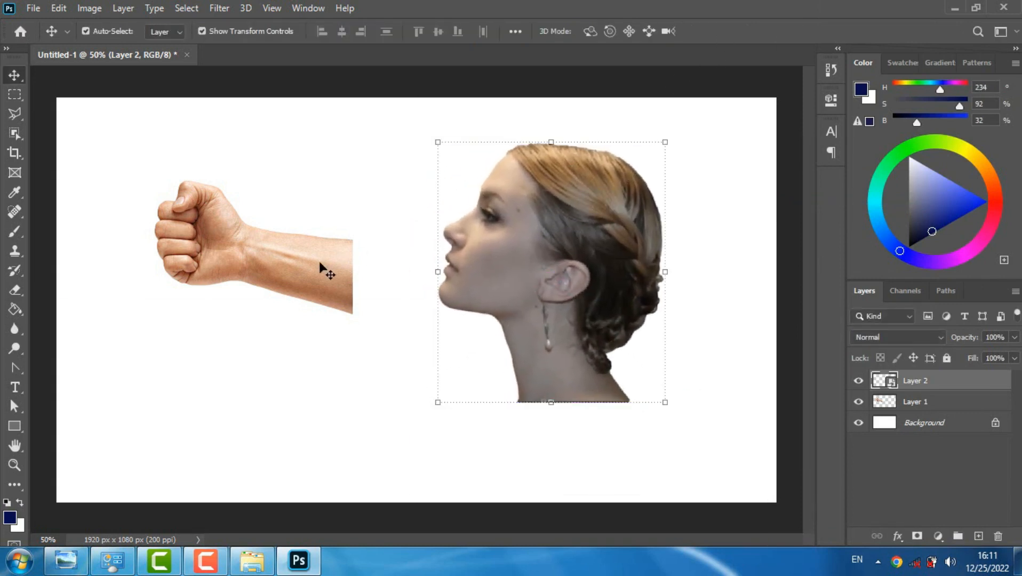
Convert the fist's layer to a smart object
{"action": "left_click", "coordinate": [313, 262]}
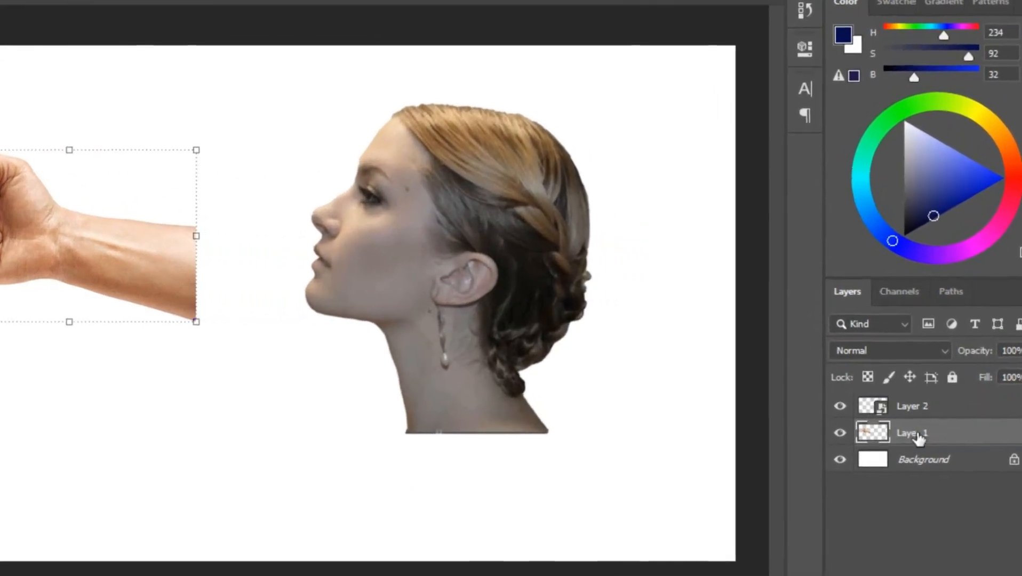
{"action": "right_click", "coordinate": [918, 411]}
{"action": "left_click", "coordinate": [902, 155]}
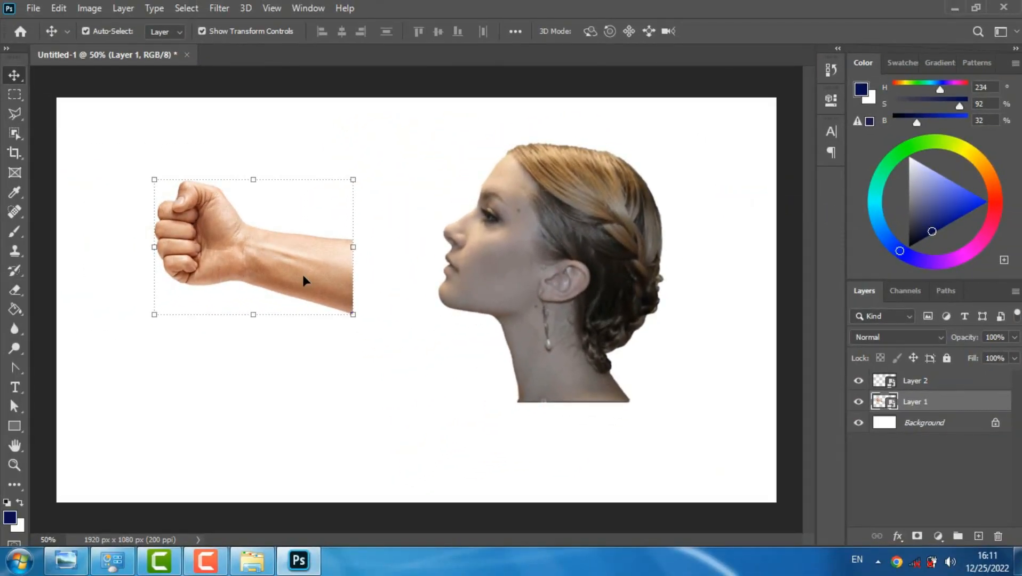
Flip the fist layer horizontally, enlarge it to about 180% and place the fist behind the woman's head
{"action": "right_click", "coordinate": [302, 275]}
{"action": "left_click", "coordinate": [280, 248]}
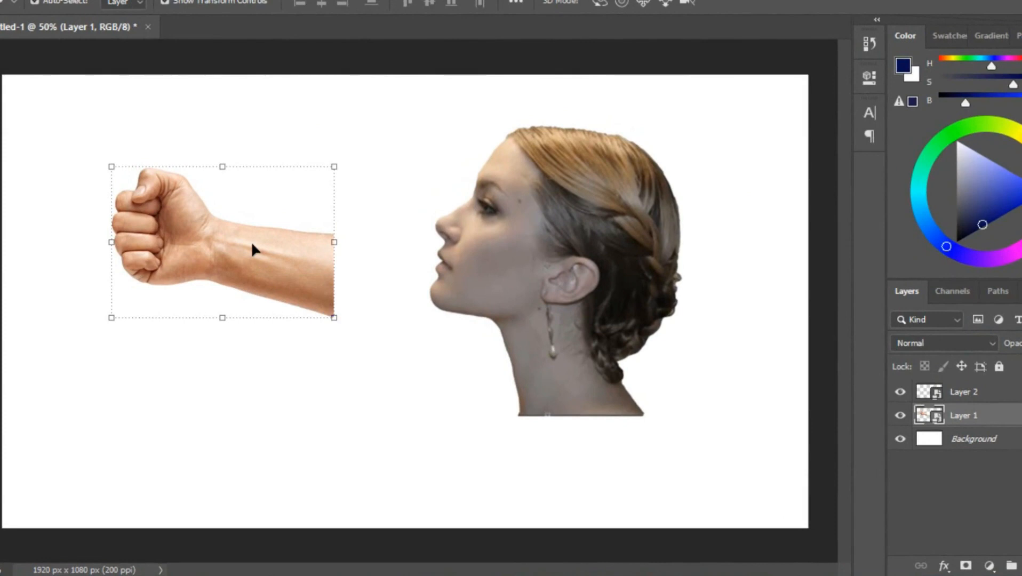
{"action": "key", "text": "ctrl+t"}
{"action": "right_click", "coordinate": [252, 245]}
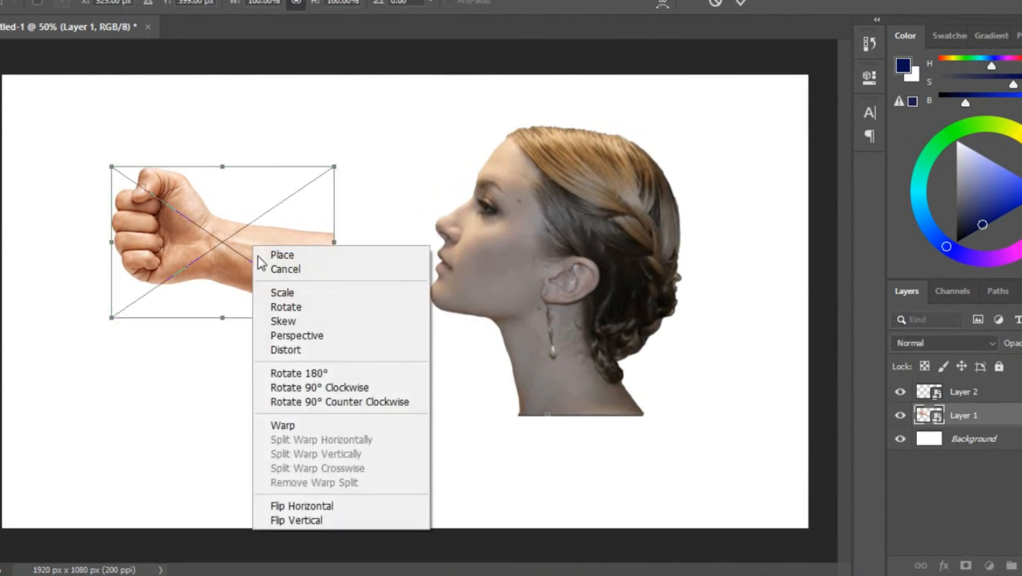
{"action": "left_click", "coordinate": [315, 508]}
{"action": "left_click_drag", "start_coordinate": [333, 316], "coordinate": [482, 281]}
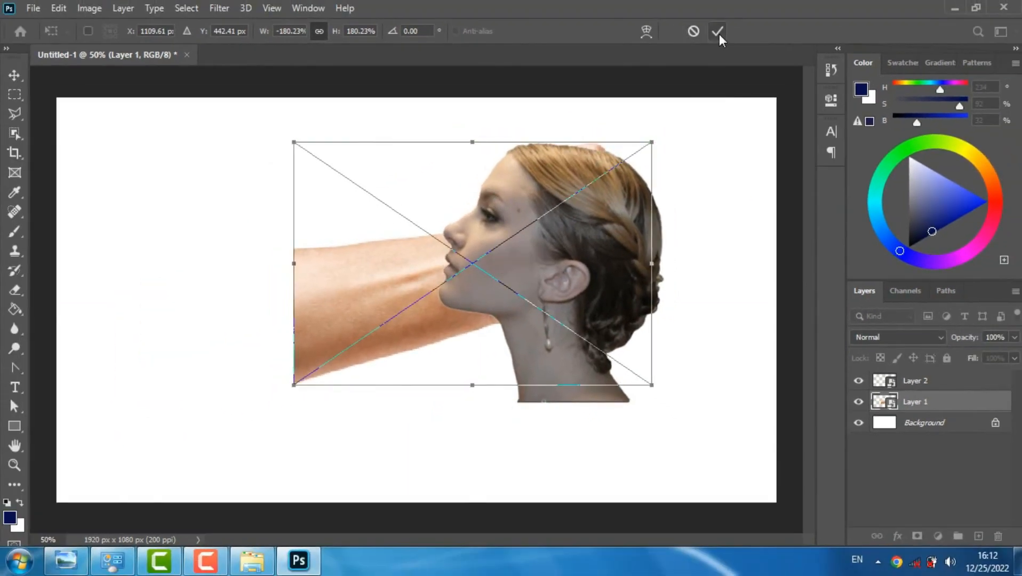
{"action": "left_click", "coordinate": [718, 32]}
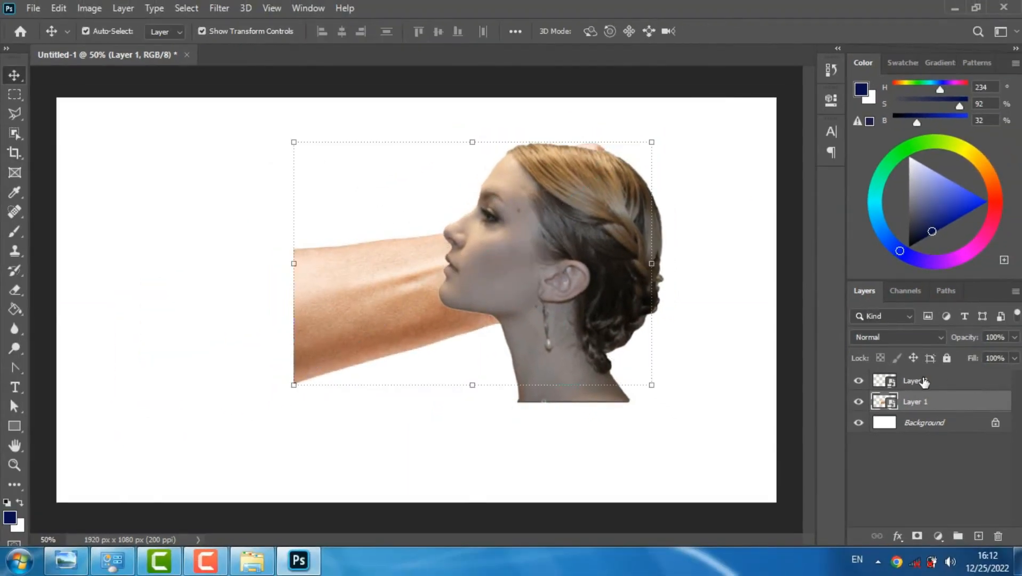
Rename the woman's layer as women and the fist's layer as hand
{"action": "left_click", "coordinate": [924, 381]}
{"action": "double_click", "coordinate": [924, 381]}
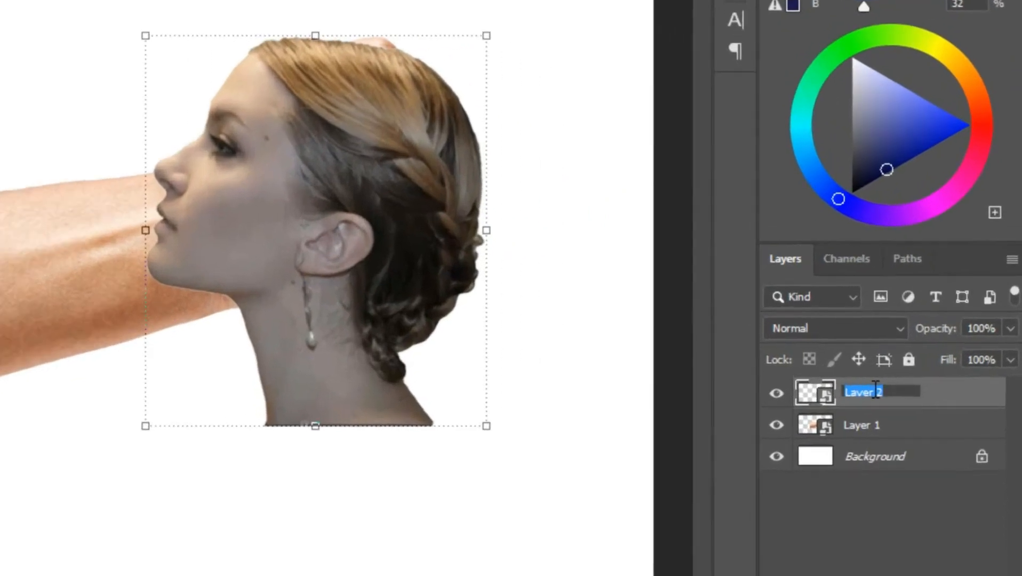
{"action": "type", "text": "women"}
{"action": "double_click", "coordinate": [866, 425]}
{"action": "type", "text": "h"}
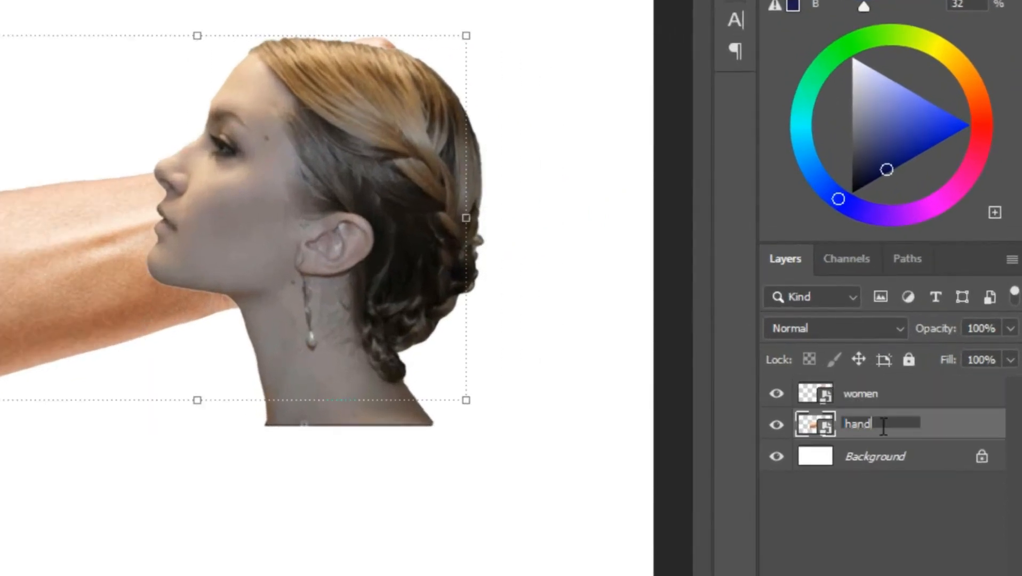
{"action": "type", "text": "and"}
Lower the women layer's opacity to 48%, and scale the hand layer to about 178.7% and reposition it to match her face
{"action": "left_click", "coordinate": [915, 390]}
{"action": "left_click_drag", "start_coordinate": [943, 336], "coordinate": [910, 338]}
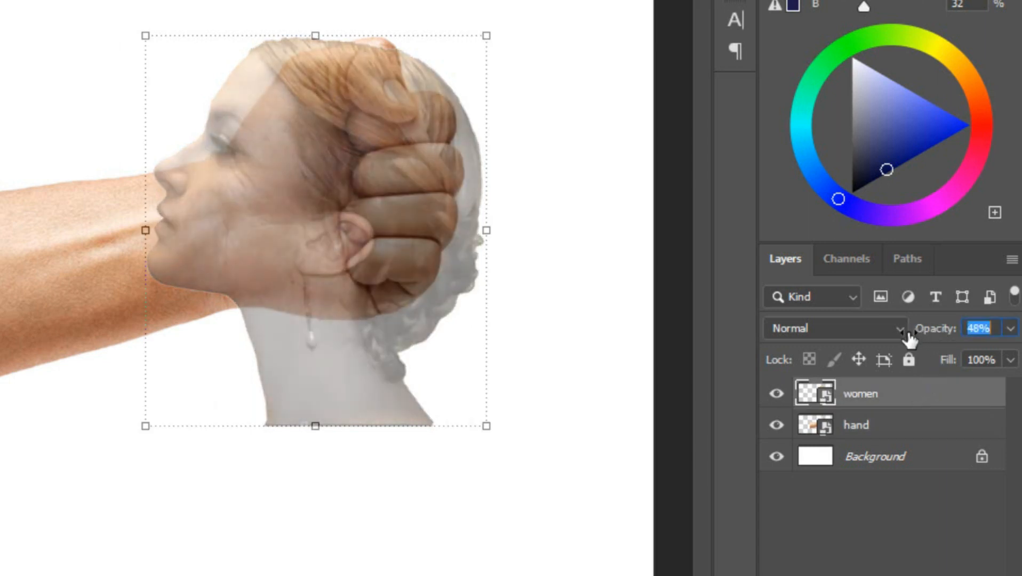
{"action": "left_click", "coordinate": [45, 222]}
{"action": "key", "text": "ctrl+t"}
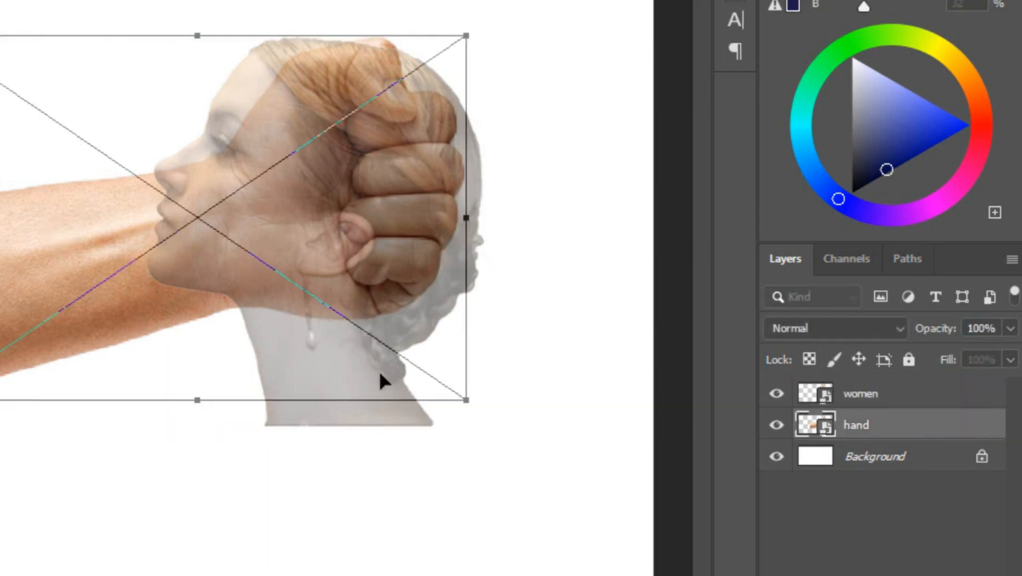
{"action": "left_click_drag", "start_coordinate": [463, 402], "coordinate": [477, 417]}
{"action": "left_click_drag", "start_coordinate": [285, 232], "coordinate": [239, 229]}
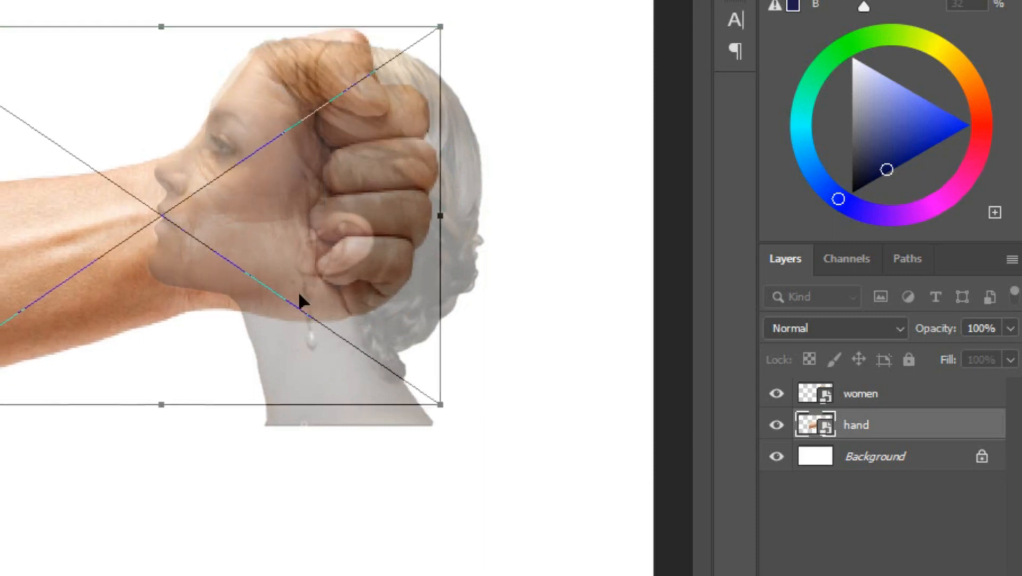
{"action": "left_click_drag", "start_coordinate": [444, 401], "coordinate": [419, 383]}
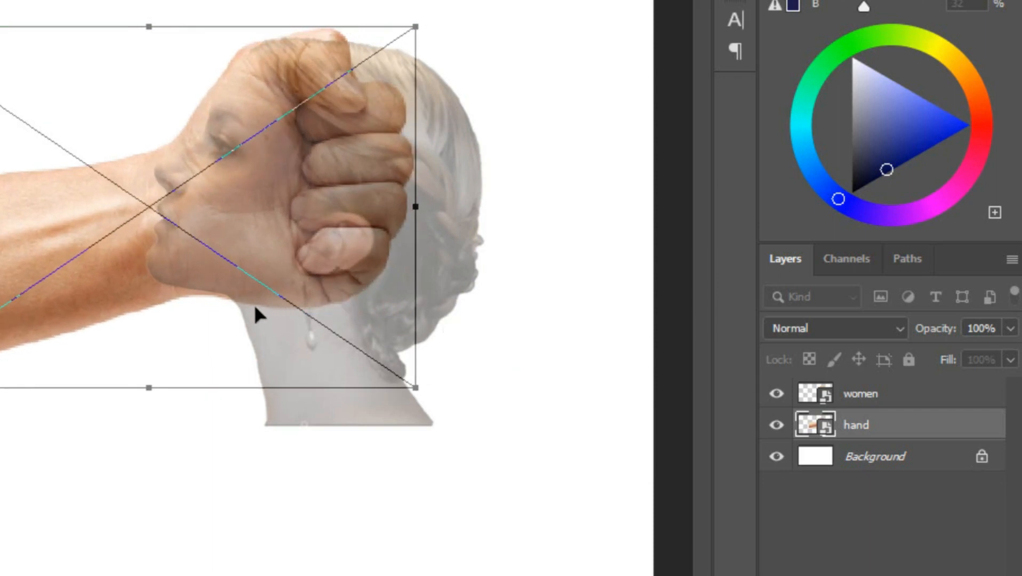
{"action": "left_click_drag", "start_coordinate": [248, 308], "coordinate": [251, 303]}
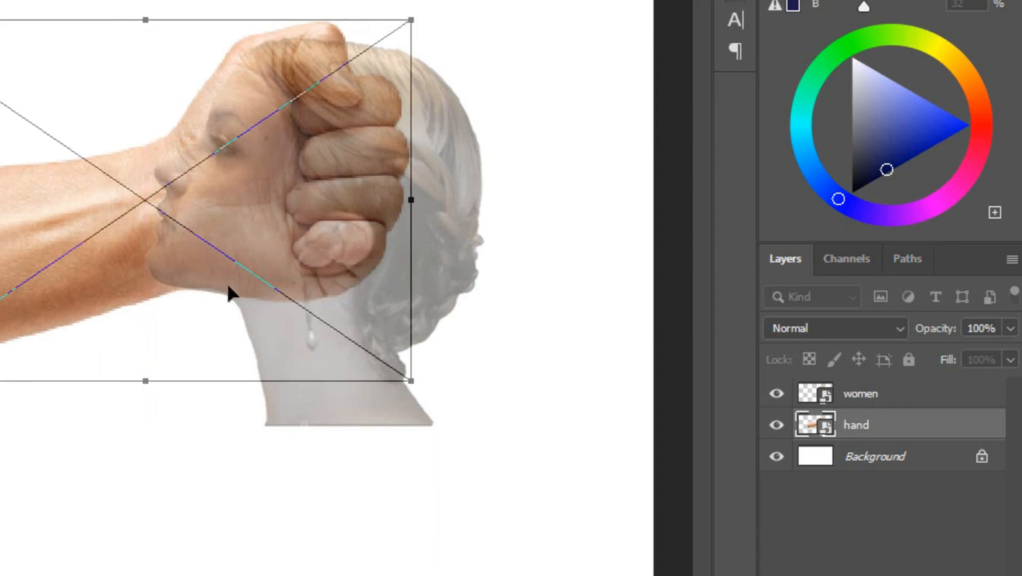
{"action": "left_click_drag", "start_coordinate": [286, 264], "coordinate": [276, 266]}
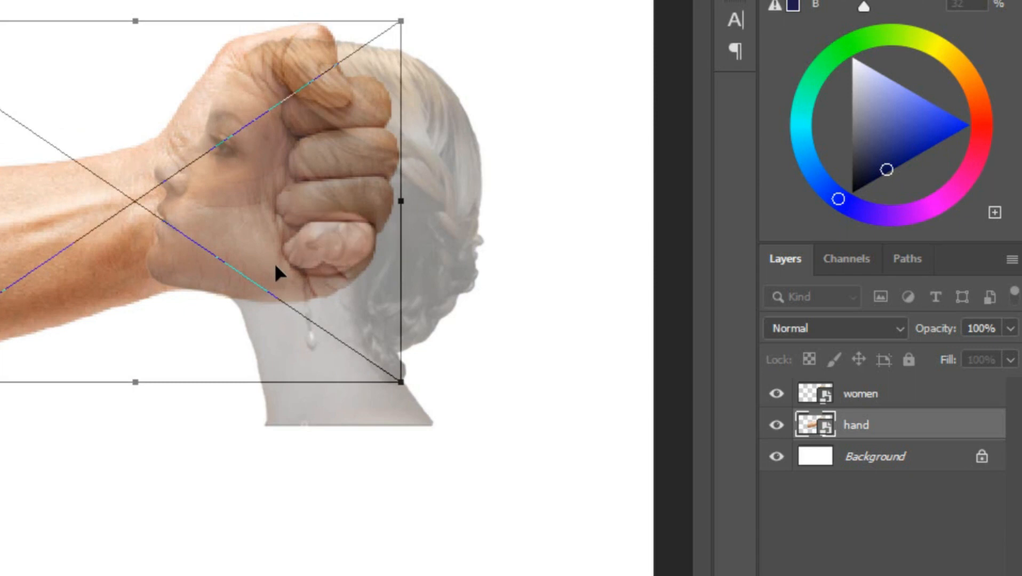
{"action": "left_click", "coordinate": [680, 31]}
Scale the women layer to about 156.8% and rotate it about -1.37° so the profile fits the fist
{"action": "left_click", "coordinate": [454, 193]}
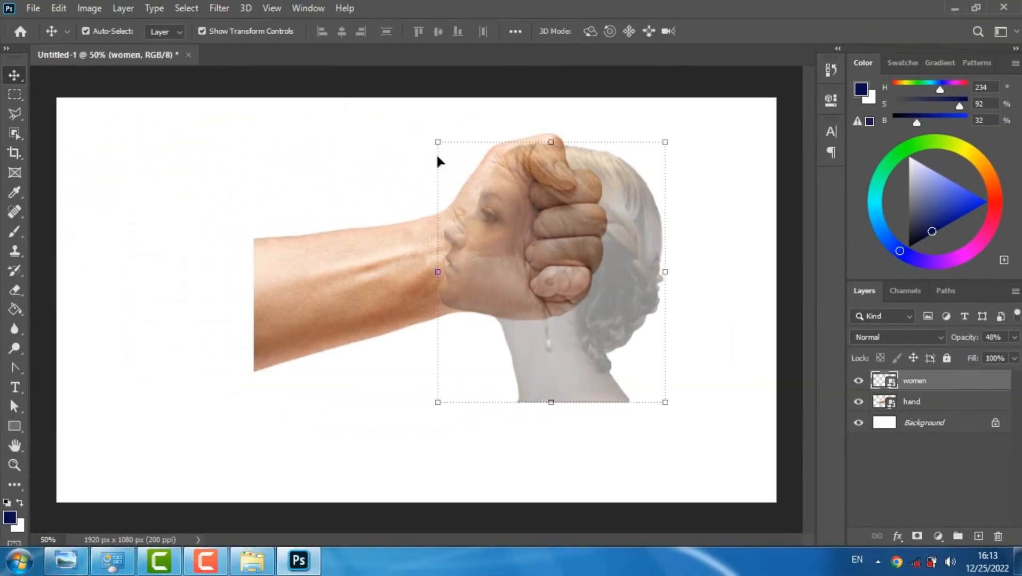
{"action": "left_click_drag", "start_coordinate": [436, 145], "coordinate": [370, 169]}
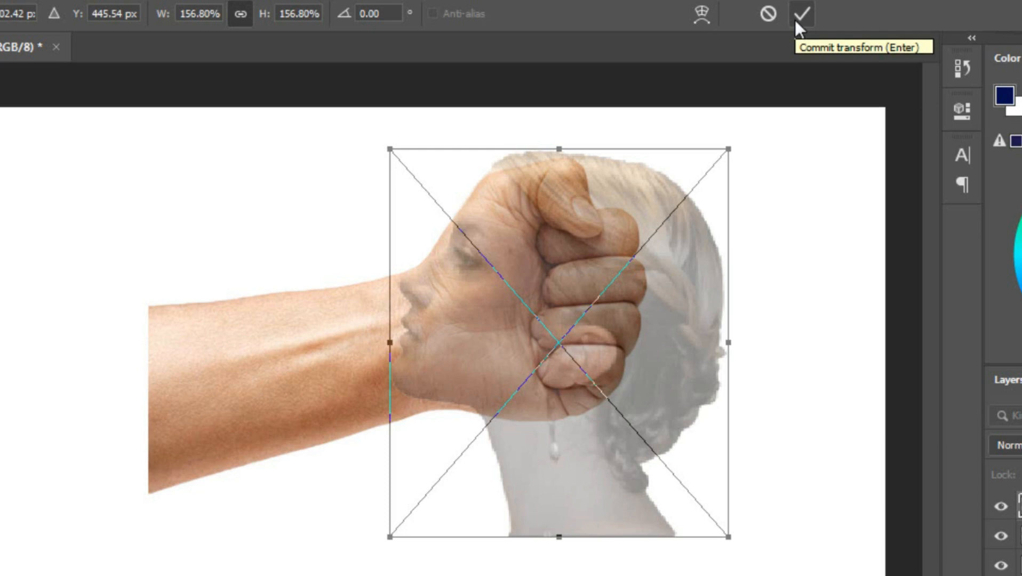
{"action": "left_click_drag", "start_coordinate": [812, 261], "coordinate": [810, 251]}
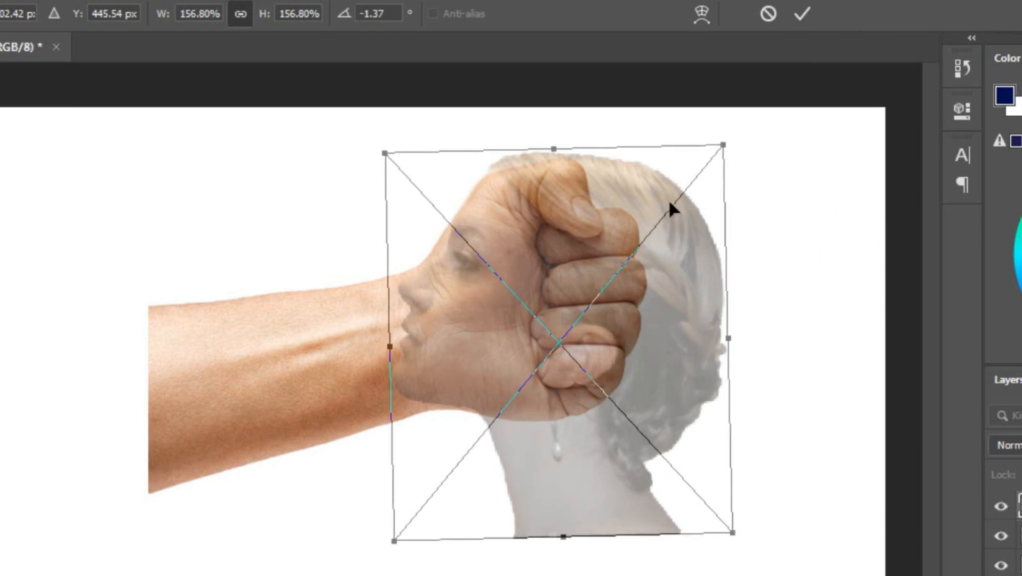
{"action": "left_click", "coordinate": [799, 14]}
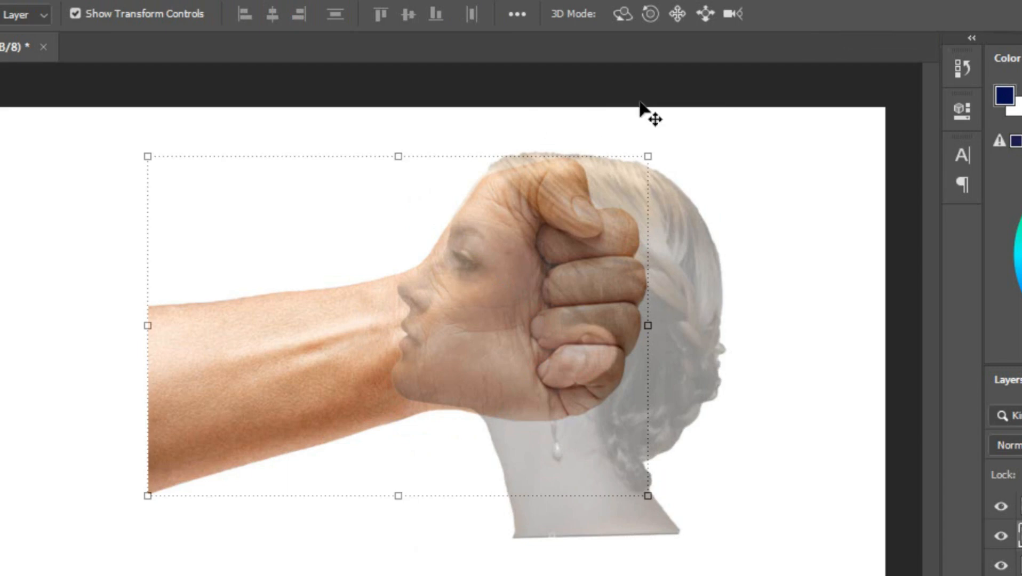
Warp the hand layer slightly upward at the wrist so its lower edge follows the woman's jaw
{"action": "key", "text": "ctrl+t"}
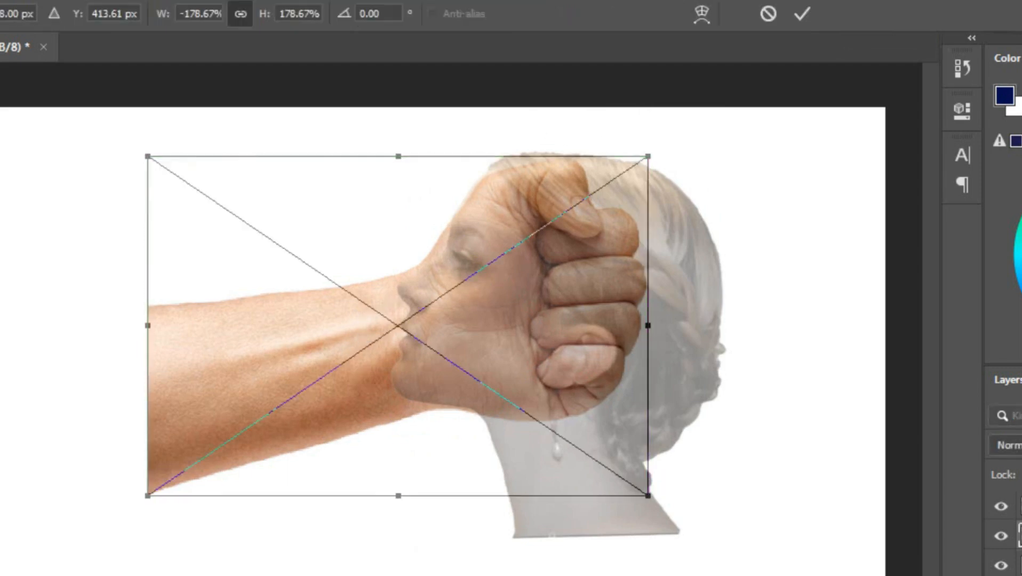
{"action": "left_click", "coordinate": [700, 13]}
{"action": "left_click_drag", "start_coordinate": [433, 416], "coordinate": [433, 412]}
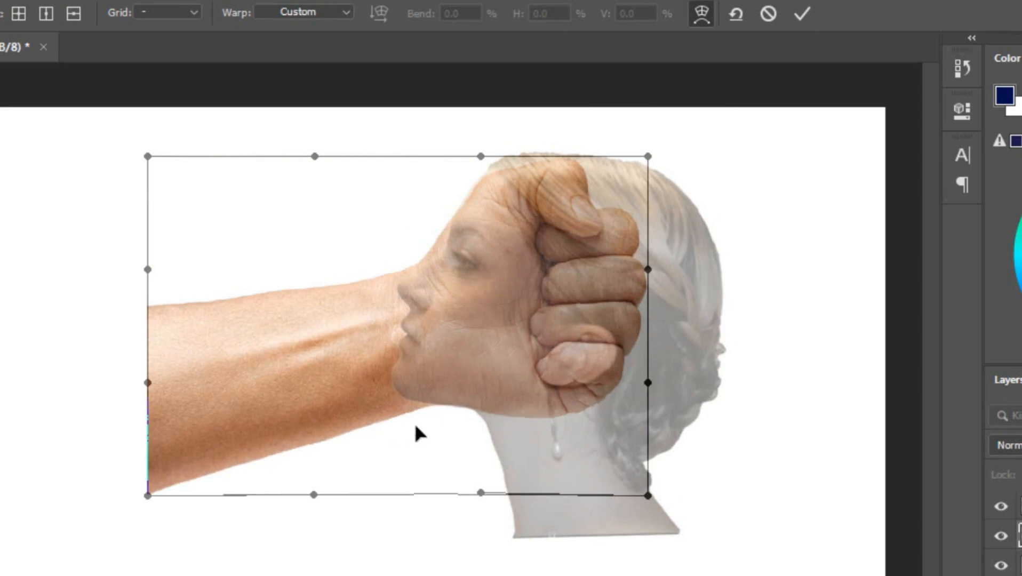
{"action": "left_click", "coordinate": [802, 15]}
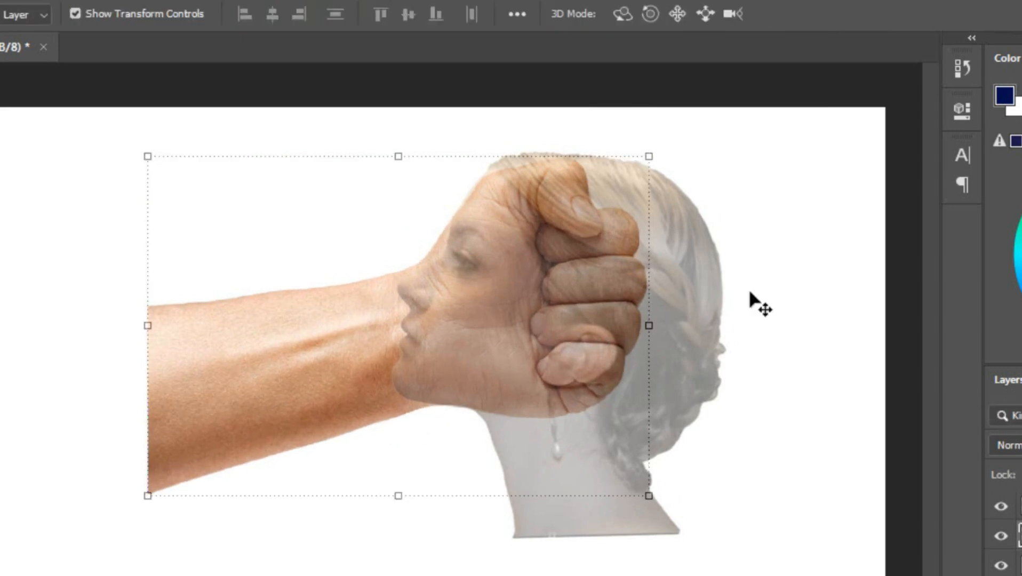
Restore the women layer's opacity to 100% and raise its brightness to 35 with Brightness/Contrast
{"action": "left_click", "coordinate": [652, 328]}
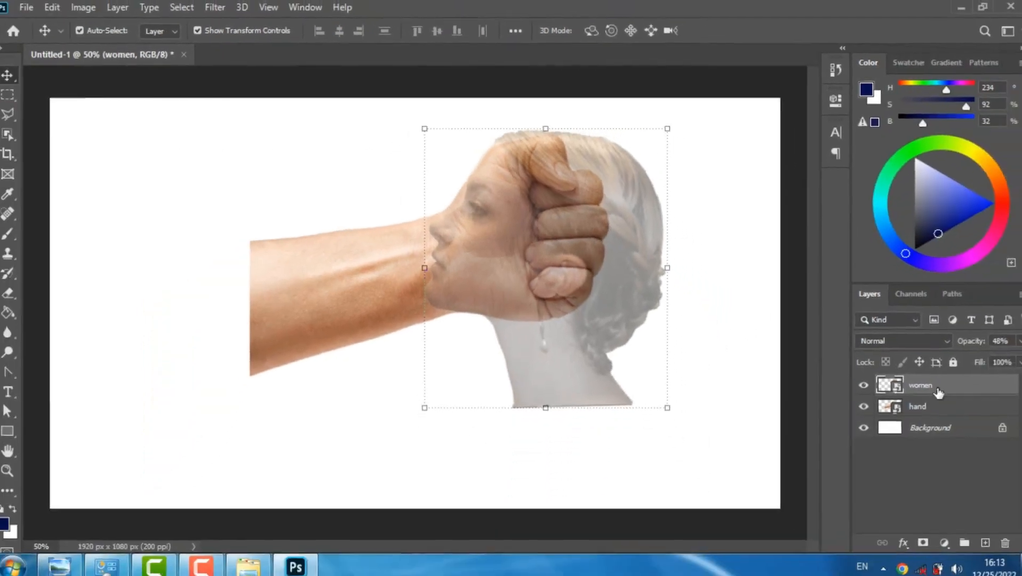
{"action": "left_click_drag", "start_coordinate": [966, 340], "coordinate": [1020, 330]}
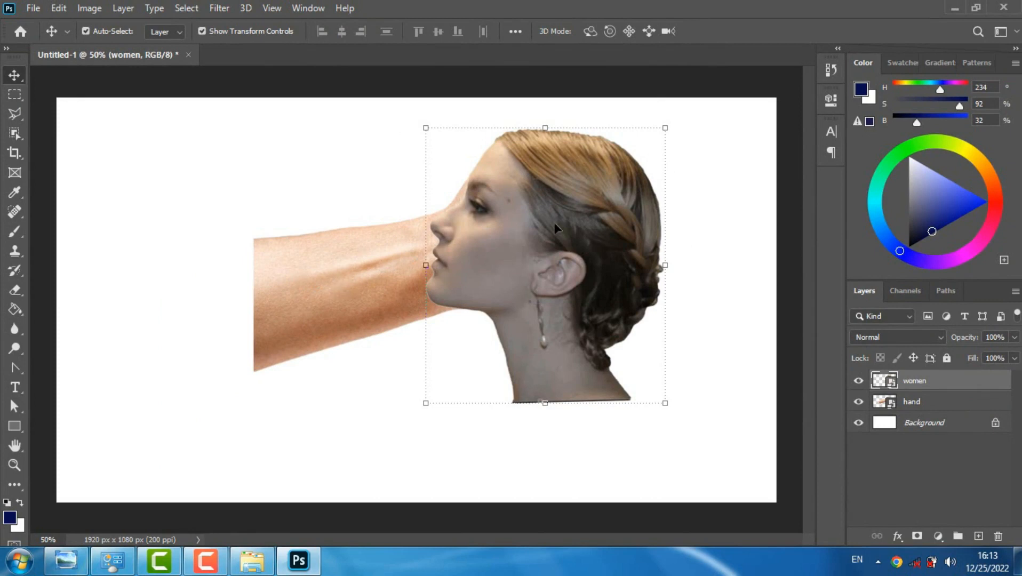
{"action": "left_click", "coordinate": [85, 8]}
{"action": "mouse_move", "coordinate": [117, 47]}
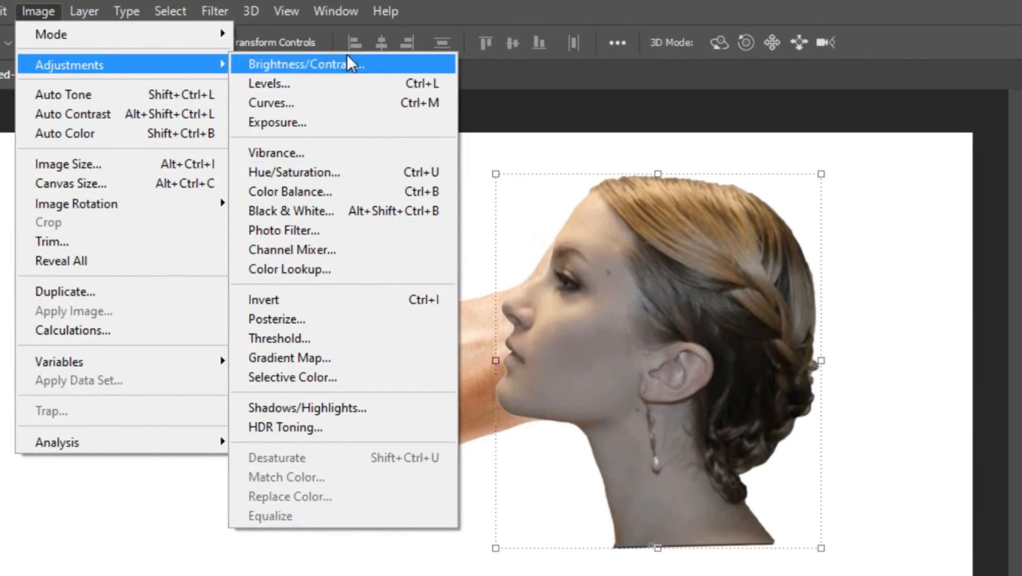
{"action": "left_click", "coordinate": [347, 61]}
{"action": "left_click_drag", "start_coordinate": [619, 162], "coordinate": [244, 231]}
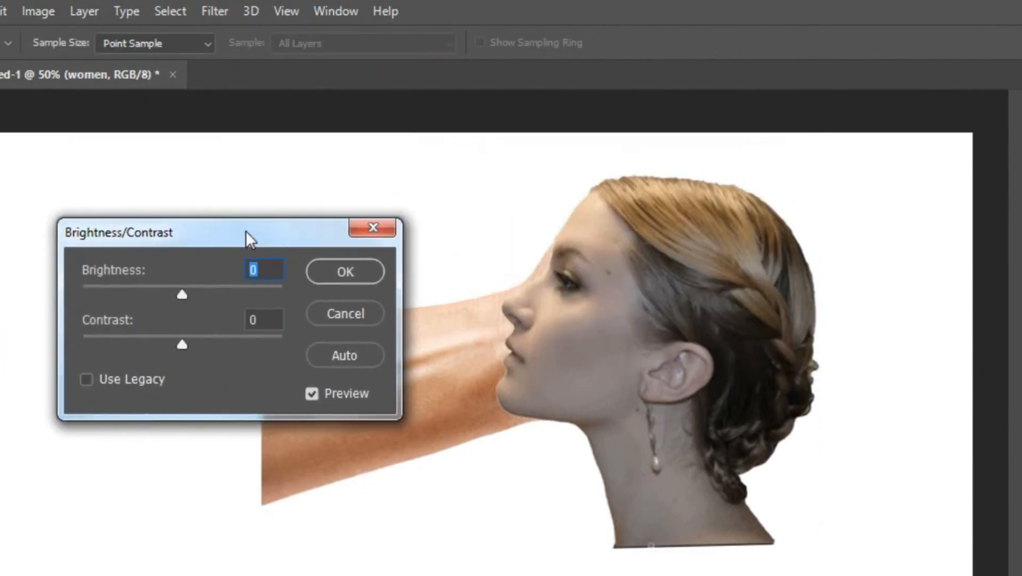
{"action": "left_click_drag", "start_coordinate": [183, 293], "coordinate": [206, 298]}
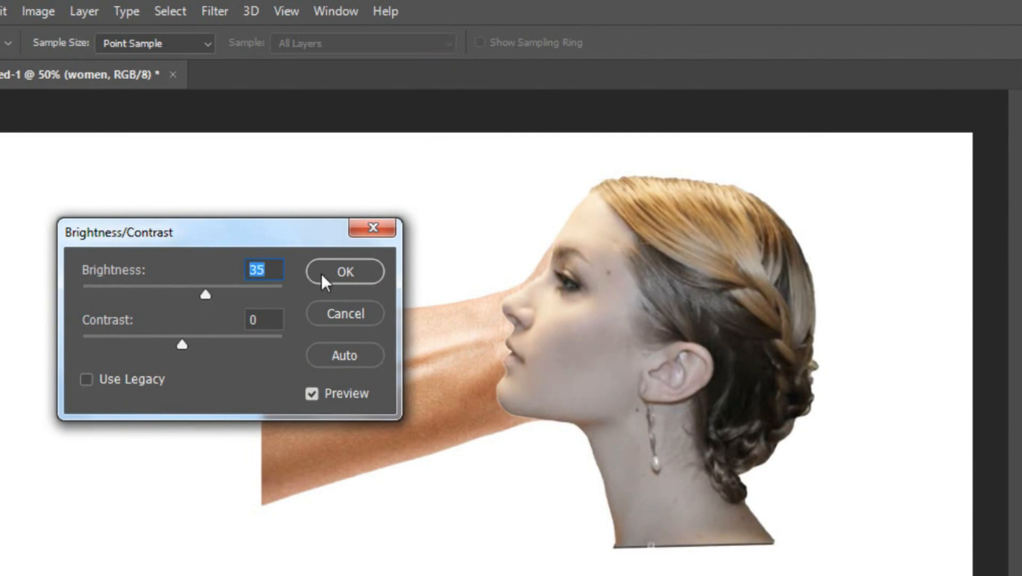
{"action": "left_click", "coordinate": [322, 275]}
Raise the women layer's saturation to +23 with Hue/Saturation
{"action": "left_click", "coordinate": [45, 18]}
{"action": "mouse_move", "coordinate": [114, 64]}
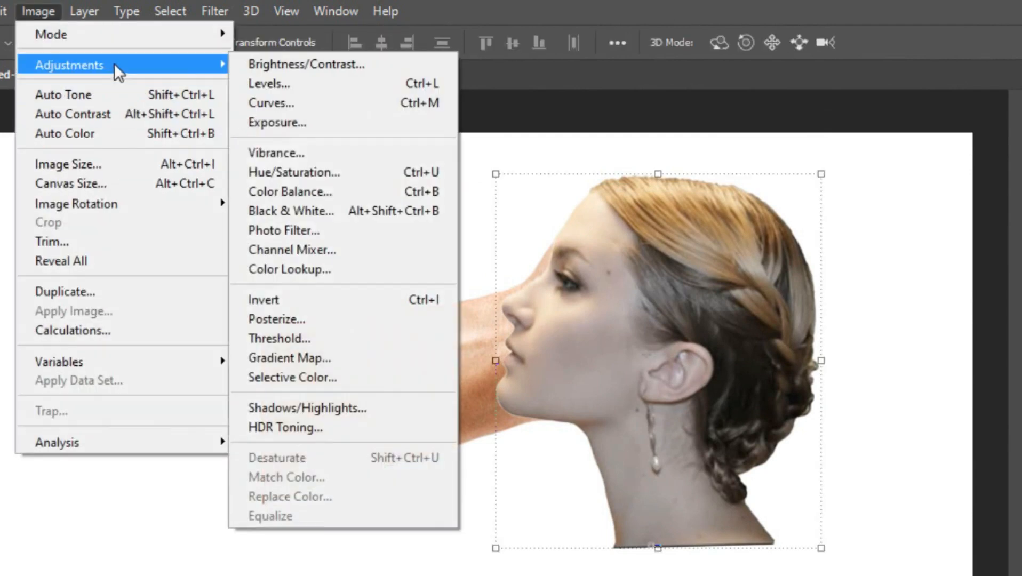
{"action": "left_click", "coordinate": [291, 177]}
{"action": "left_click_drag", "start_coordinate": [571, 110], "coordinate": [295, 473]}
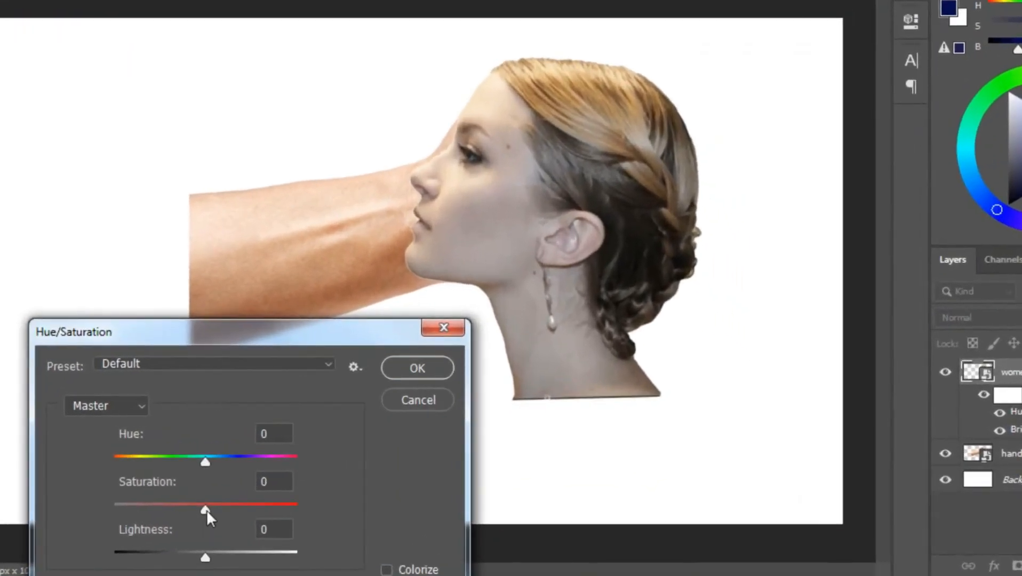
{"action": "left_click_drag", "start_coordinate": [205, 511], "coordinate": [228, 513]}
{"action": "left_click", "coordinate": [408, 373]}
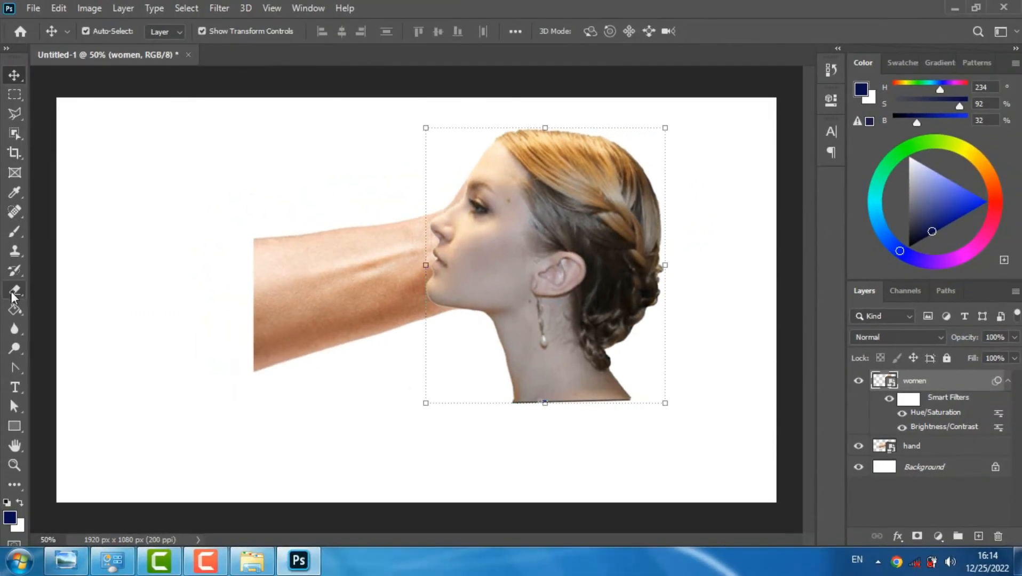
Rasterize the hand layer and erase the forearm in front of the woman's face with a 300 px eraser
{"action": "key", "text": "e"}
{"action": "left_click", "coordinate": [1008, 381]}
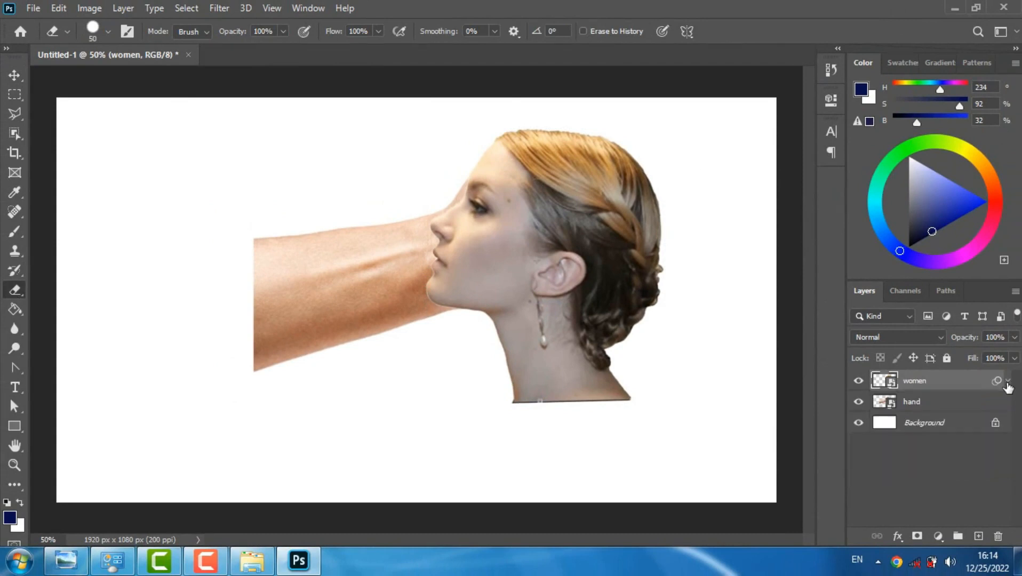
{"action": "left_click", "coordinate": [923, 407]}
{"action": "left_click", "coordinate": [326, 296]}
{"action": "left_click", "coordinate": [468, 234]}
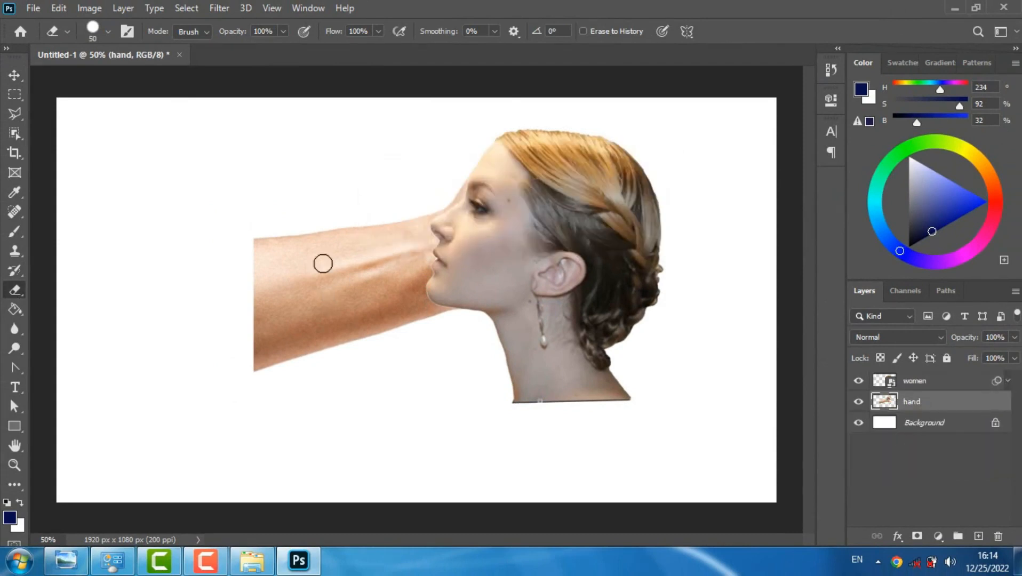
{"action": "right_click", "coordinate": [300, 275]}
{"action": "left_click_drag", "start_coordinate": [218, 269], "coordinate": [372, 236]}
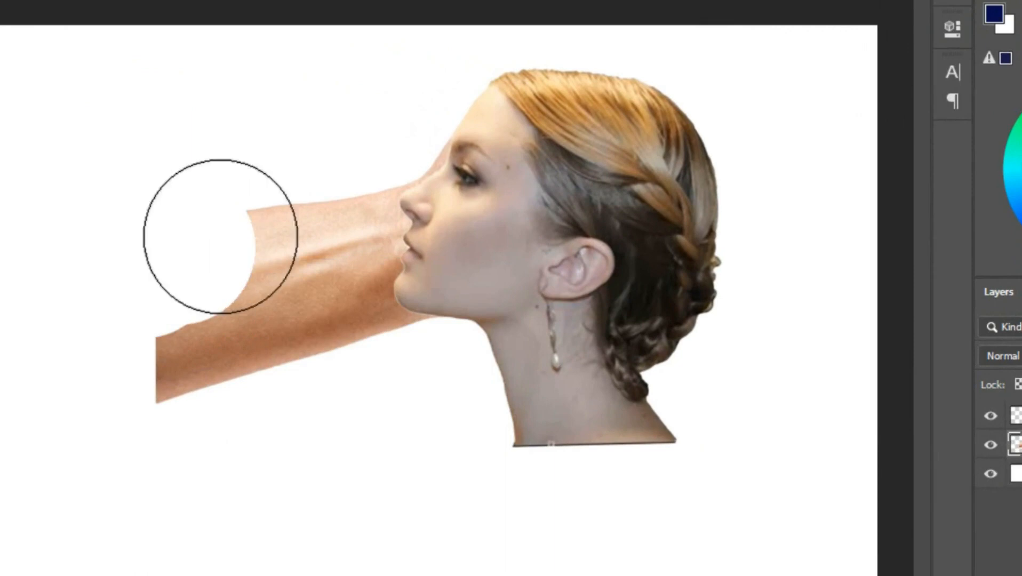
{"action": "mouse_move", "coordinate": [322, 217]}
{"action": "left_mouse_down"}
{"action": "mouse_move", "coordinate": [334, 287]}
{"action": "mouse_move", "coordinate": [175, 348]}
{"action": "mouse_move", "coordinate": [317, 336]}
{"action": "mouse_move", "coordinate": [374, 382]}
{"action": "mouse_move", "coordinate": [413, 381]}
{"action": "left_mouse_up"}
{"action": "left_click_drag", "start_coordinate": [359, 168], "coordinate": [380, 105]}
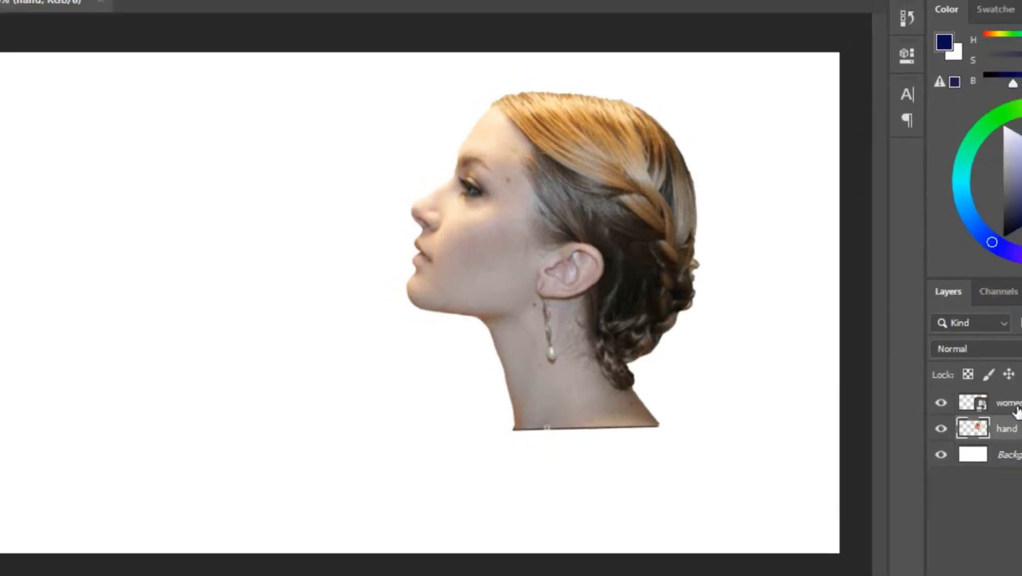
Lower the women layer's opacity to 68% and warp the hand layer outward to follow her face and jawline
{"action": "left_click", "coordinate": [1018, 415]}
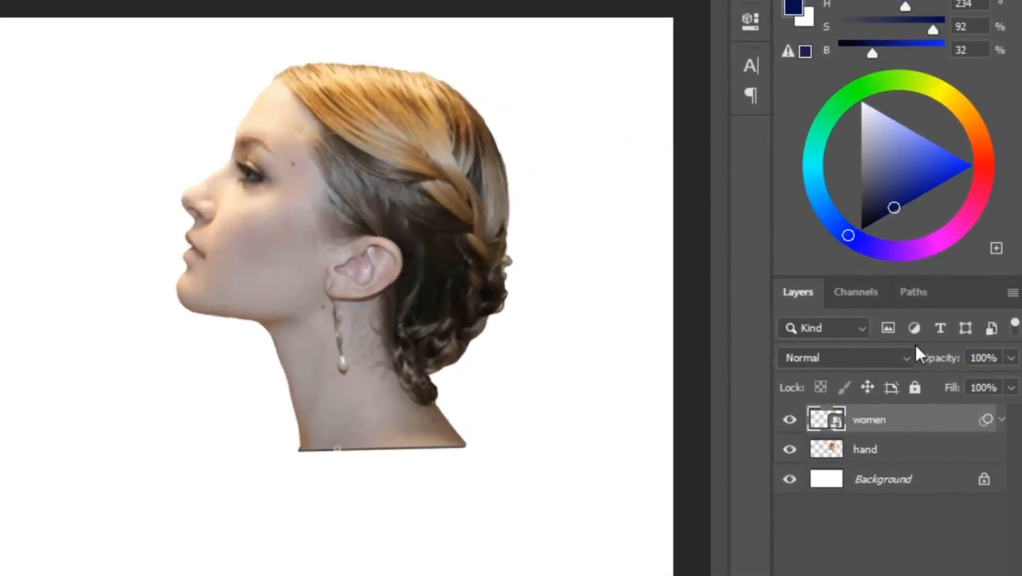
{"action": "left_click_drag", "start_coordinate": [966, 340], "coordinate": [918, 377]}
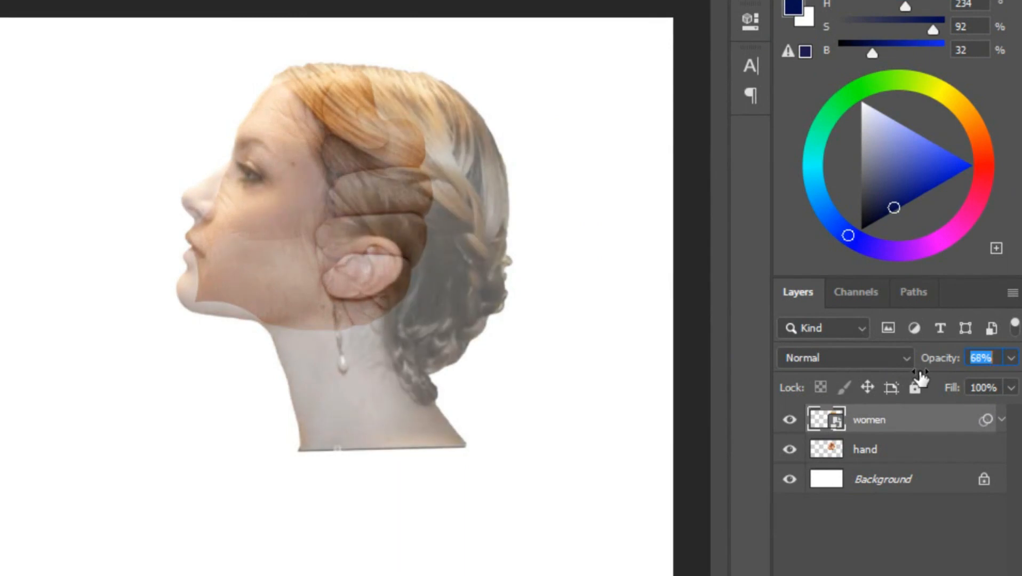
{"action": "left_click", "coordinate": [885, 451]}
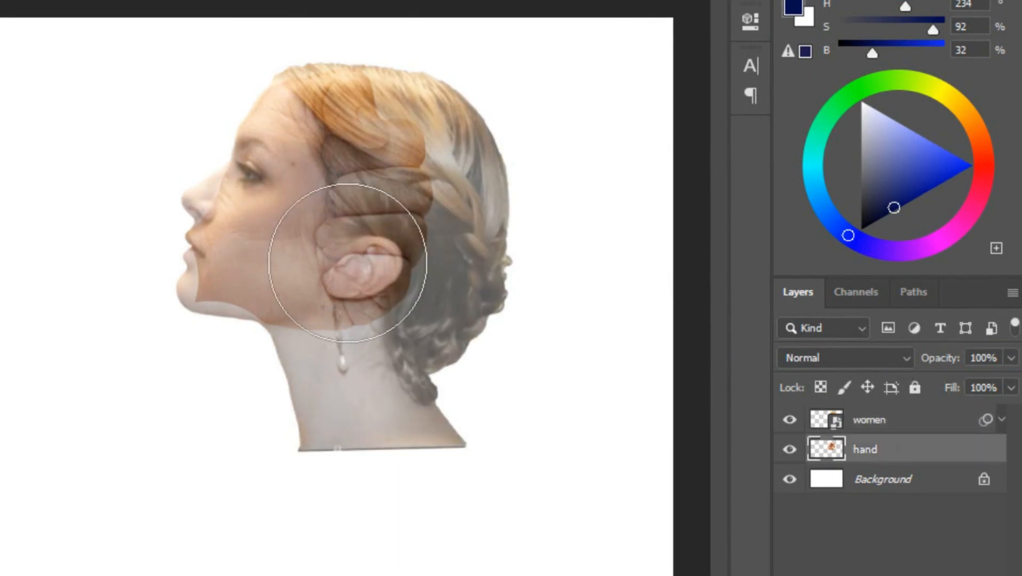
{"action": "key", "text": "ctrl+t"}
{"action": "left_click", "coordinate": [264, 210]}
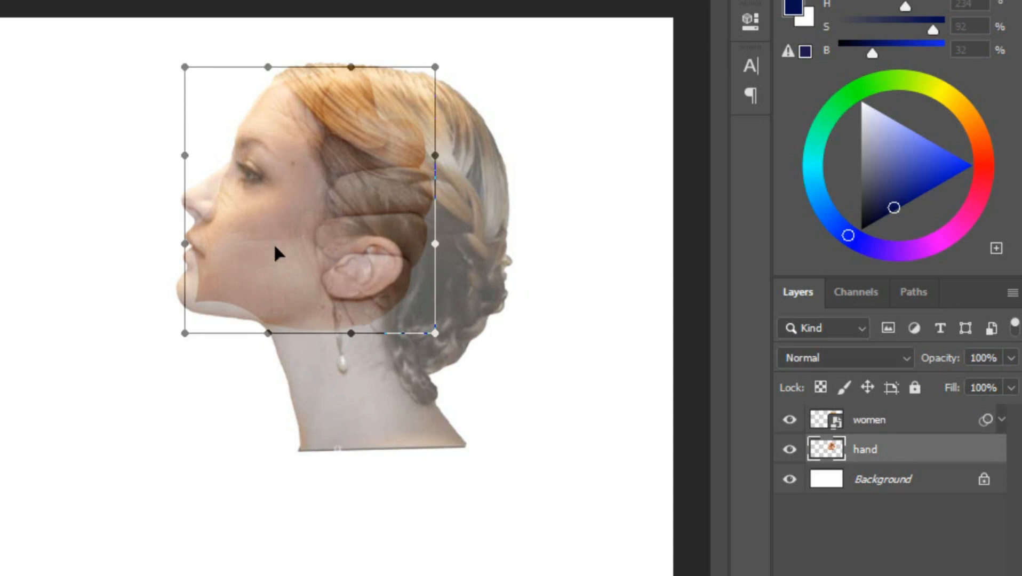
{"action": "left_click_drag", "start_coordinate": [251, 257], "coordinate": [220, 266]}
{"action": "left_click_drag", "start_coordinate": [252, 198], "coordinate": [248, 195]}
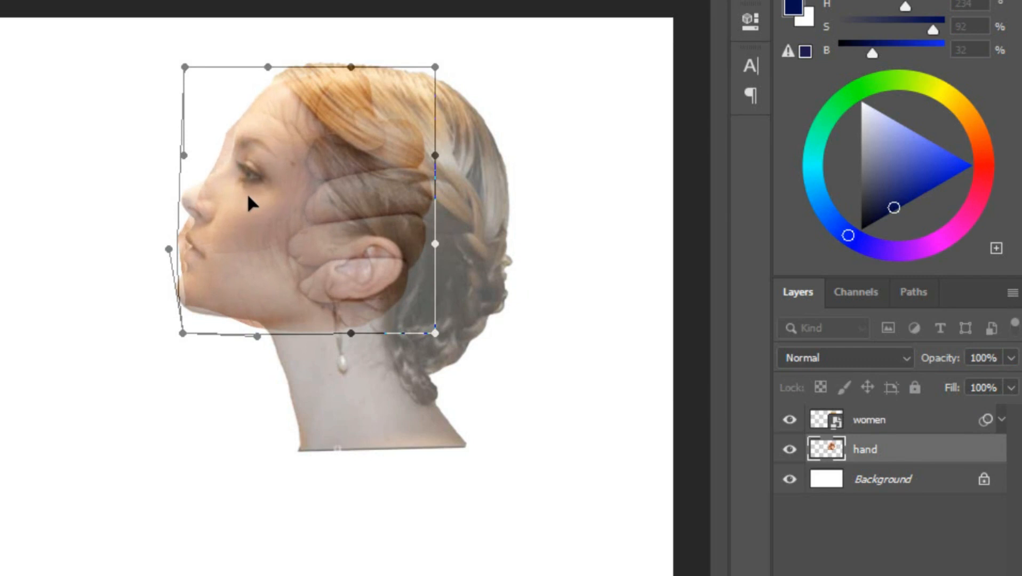
{"action": "left_click_drag", "start_coordinate": [240, 320], "coordinate": [235, 311]}
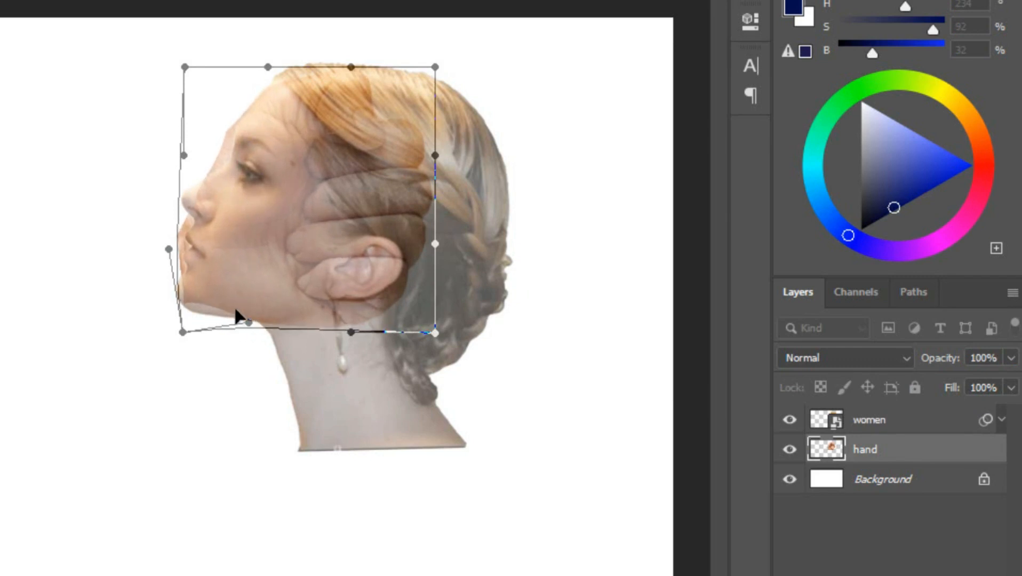
{"action": "key", "text": "Return"}
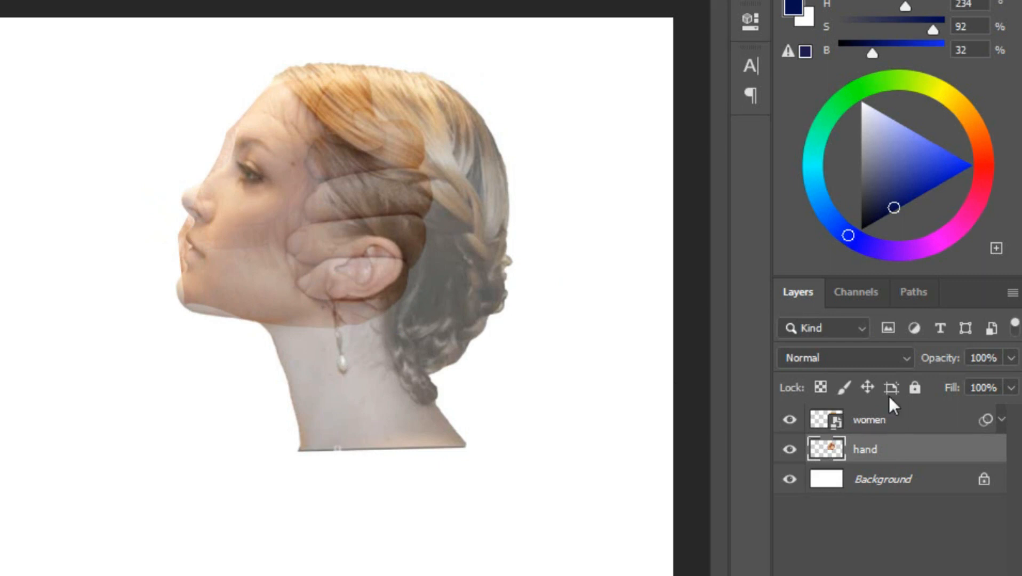
Restore the women layer's opacity to 100% and rasterize the layer
{"action": "left_click", "coordinate": [904, 430]}
{"action": "key", "text": "0"}
{"action": "left_click", "coordinate": [154, 223]}
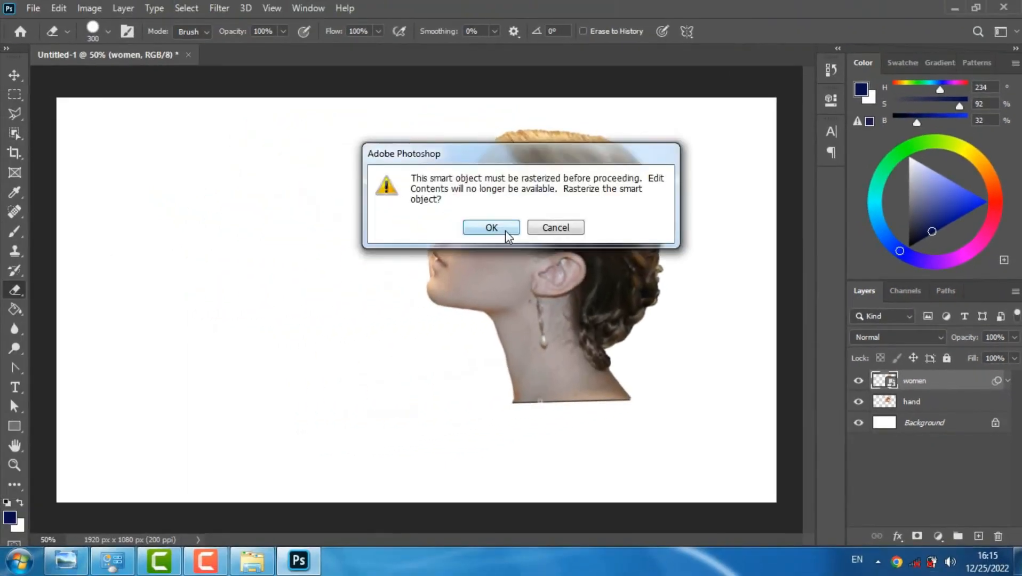
{"action": "left_click", "coordinate": [274, 207]}
{"action": "left_click", "coordinate": [900, 405]}
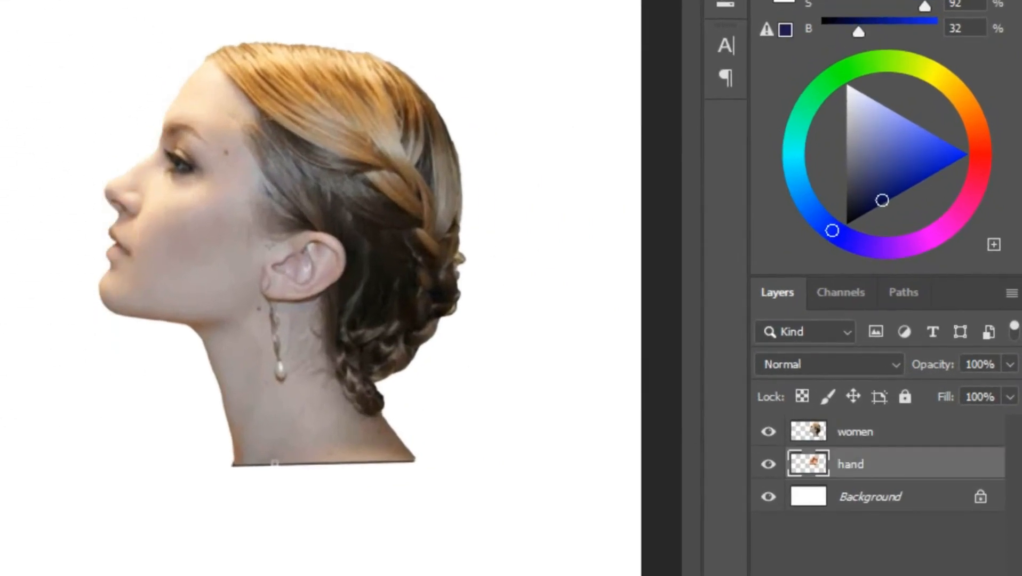
Lower the women layer's opacity to 67% and erase the neck and outer hair beyond the fist with a 300 px eraser
{"action": "left_click", "coordinate": [852, 437]}
{"action": "left_click_drag", "start_coordinate": [951, 372], "coordinate": [904, 377]}
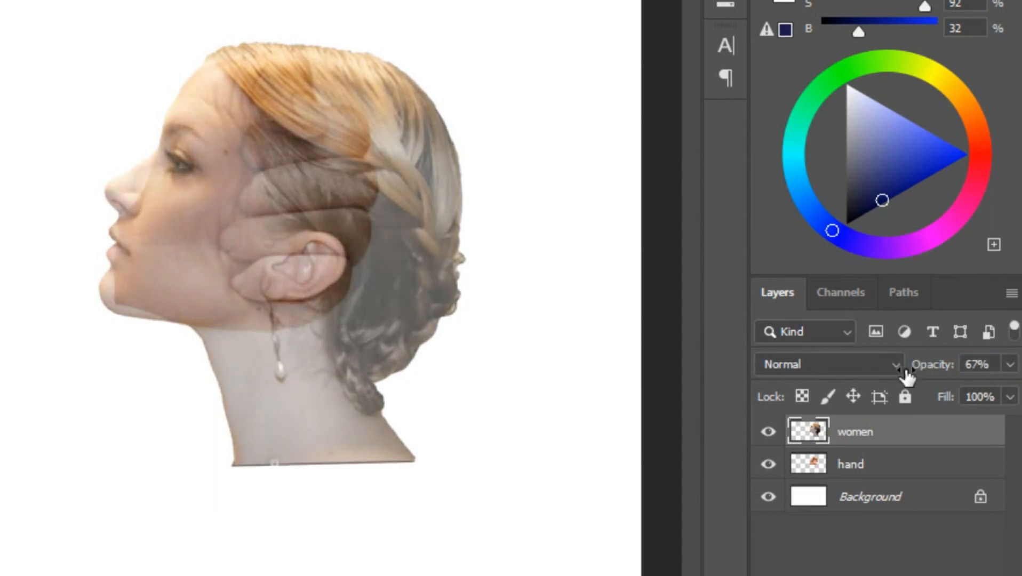
{"action": "right_click", "coordinate": [95, 186]}
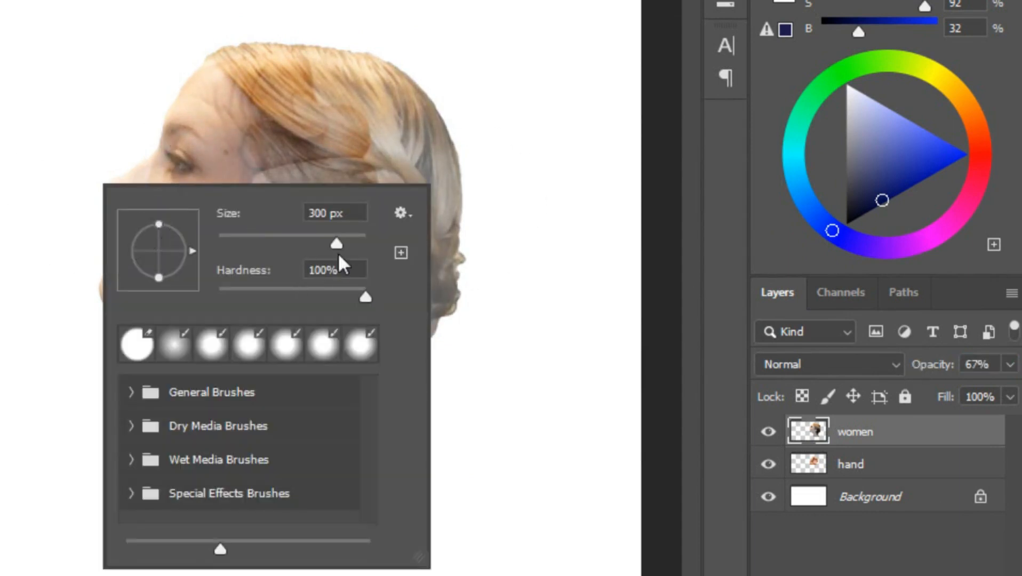
{"action": "mouse_move", "coordinate": [434, 103]}
{"action": "left_mouse_down"}
{"action": "mouse_move", "coordinate": [468, 97]}
{"action": "mouse_move", "coordinate": [478, 219]}
{"action": "mouse_move", "coordinate": [461, 305]}
{"action": "mouse_move", "coordinate": [393, 378]}
{"action": "mouse_move", "coordinate": [259, 430]}
{"action": "mouse_move", "coordinate": [356, 407]}
{"action": "mouse_move", "coordinate": [448, 334]}
{"action": "mouse_move", "coordinate": [377, 393]}
{"action": "mouse_move", "coordinate": [291, 420]}
{"action": "mouse_move", "coordinate": [201, 424]}
{"action": "left_mouse_up"}
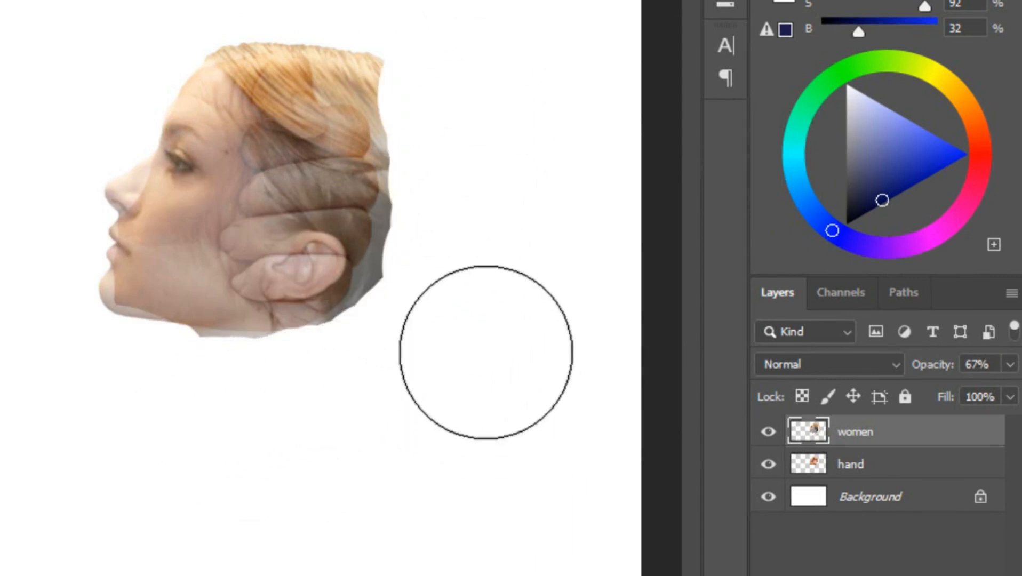
{"action": "mouse_move", "coordinate": [436, 315]}
{"action": "left_mouse_down"}
{"action": "mouse_move", "coordinate": [468, 183]}
{"action": "mouse_move", "coordinate": [453, 83]}
{"action": "mouse_move", "coordinate": [370, 1]}
{"action": "mouse_move", "coordinate": [202, 0]}
{"action": "left_mouse_up"}
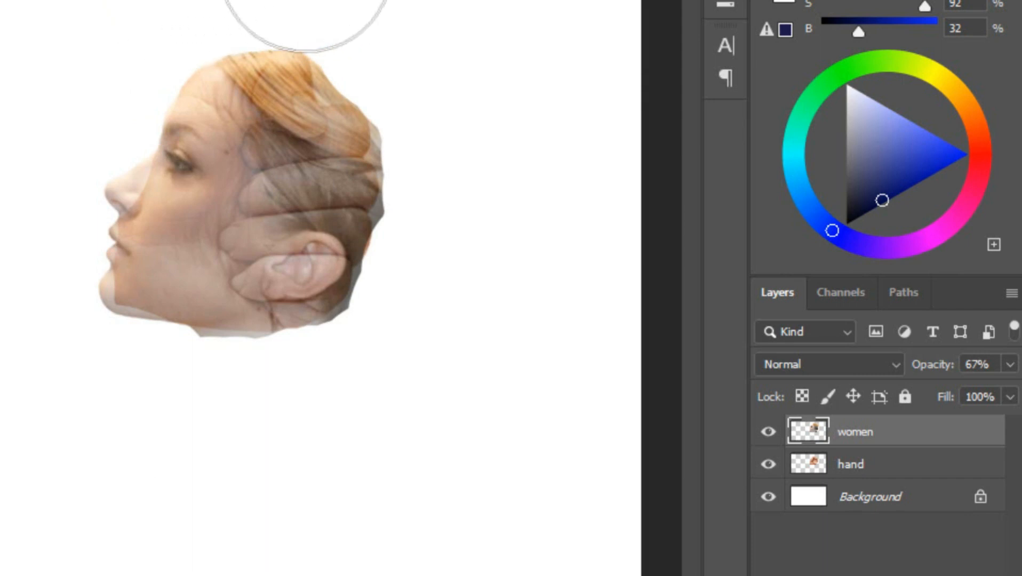
Reduce the eraser to 125 px and trim the leftover hair and neck closely along the fist's outer edge
{"action": "key", "text": "bracketleft"}
{"action": "key", "text": "bracketleft"}
{"action": "key", "text": "bracketleft"}
{"action": "key", "text": "bracketleft"}
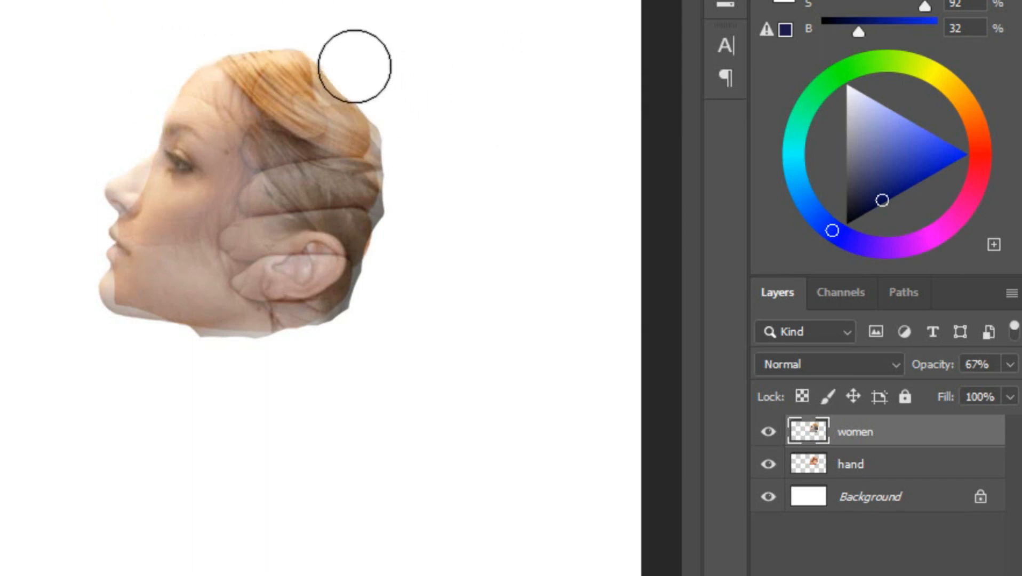
{"action": "mouse_move", "coordinate": [344, 62]}
{"action": "left_mouse_down"}
{"action": "mouse_move", "coordinate": [384, 85]}
{"action": "mouse_move", "coordinate": [382, 273]}
{"action": "mouse_move", "coordinate": [368, 303]}
{"action": "mouse_move", "coordinate": [294, 354]}
{"action": "mouse_move", "coordinate": [207, 366]}
{"action": "mouse_move", "coordinate": [233, 363]}
{"action": "mouse_move", "coordinate": [245, 389]}
{"action": "mouse_move", "coordinate": [189, 363]}
{"action": "mouse_move", "coordinate": [98, 529]}
{"action": "left_mouse_up"}
{"action": "key", "text": "ctrl+plus"}
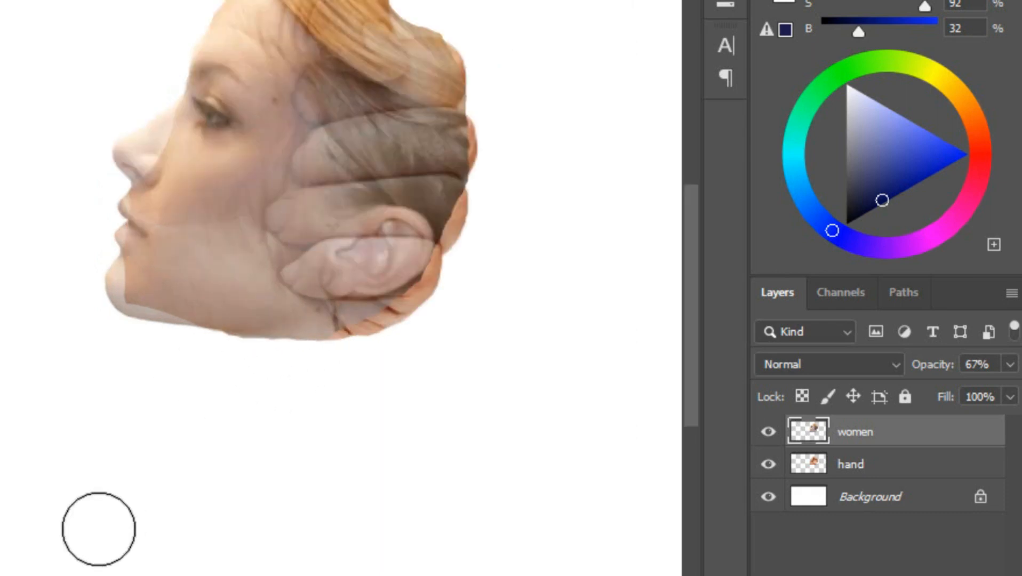
{"action": "mouse_move", "coordinate": [691, 314]}
{"action": "left_mouse_down"}
{"action": "mouse_move", "coordinate": [691, 250]}
{"action": "mouse_move", "coordinate": [694, 294]}
{"action": "left_mouse_up"}
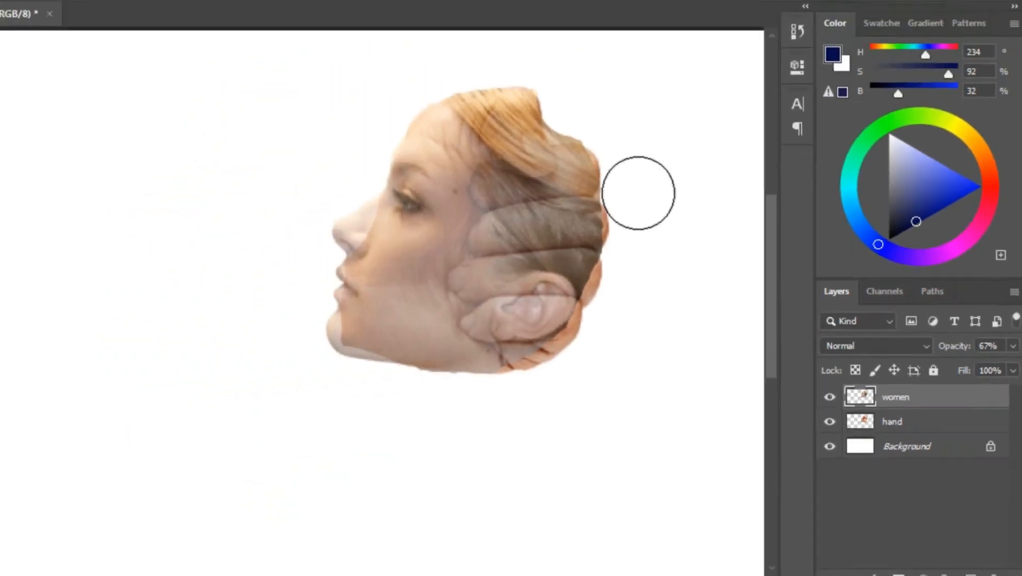
{"action": "key", "text": "ctrl+plus"}
{"action": "key", "text": "ctrl+minus"}
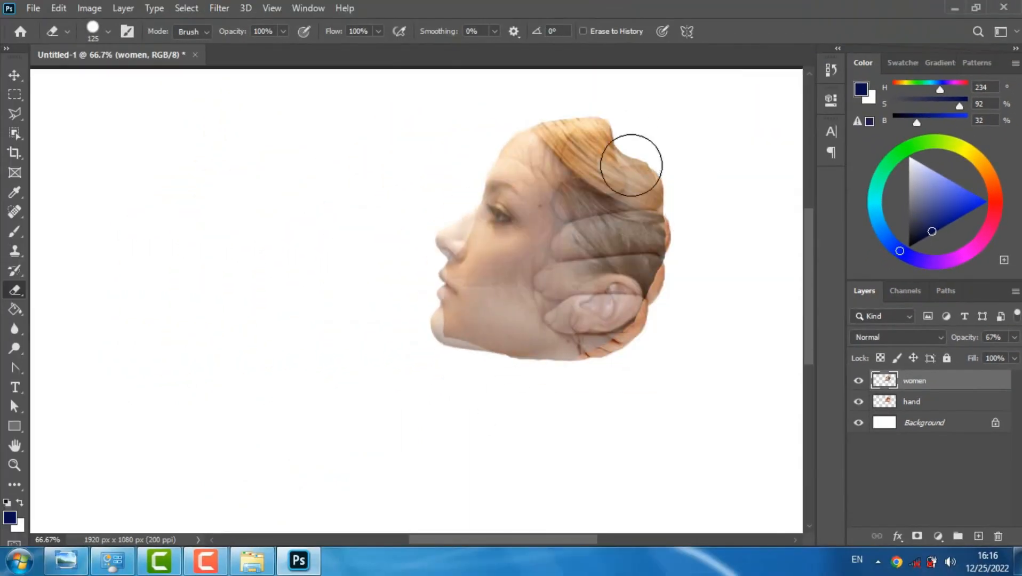
Erase the woman's hair and ear on the women layer wherever they cover the fist's thumb and fingers
{"action": "right_click", "coordinate": [676, 179]}
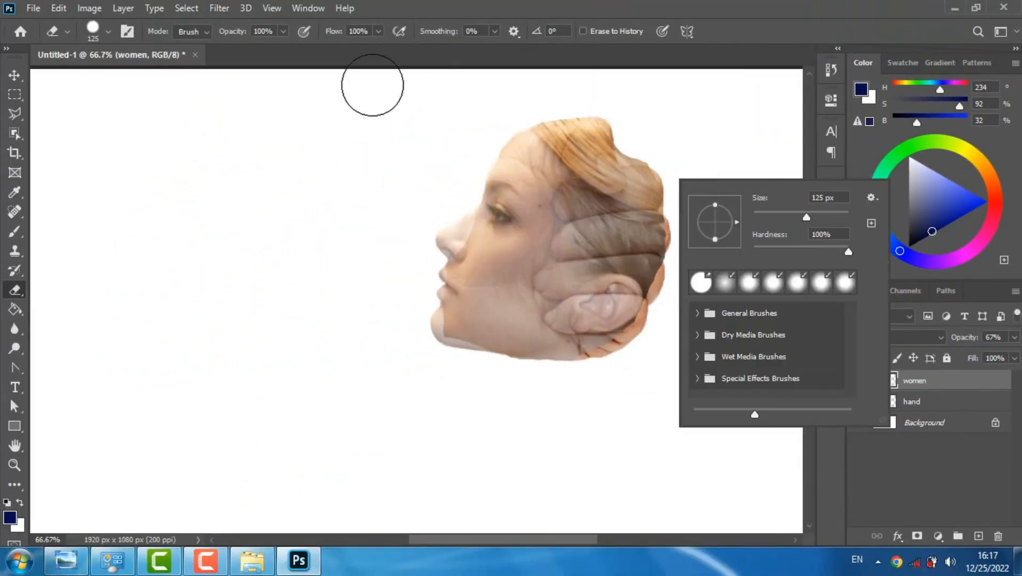
{"action": "left_click", "coordinate": [235, 33]}
{"action": "left_click_drag", "start_coordinate": [210, 34], "coordinate": [207, 35]}
{"action": "mouse_move", "coordinate": [686, 154]}
{"action": "left_mouse_down"}
{"action": "mouse_move", "coordinate": [646, 147]}
{"action": "mouse_move", "coordinate": [606, 114]}
{"action": "mouse_move", "coordinate": [494, 127]}
{"action": "left_mouse_up"}
{"action": "mouse_move", "coordinate": [623, 118]}
{"action": "left_mouse_down"}
{"action": "mouse_move", "coordinate": [667, 216]}
{"action": "mouse_move", "coordinate": [656, 274]}
{"action": "mouse_move", "coordinate": [606, 348]}
{"action": "left_mouse_up"}
{"action": "left_click_drag", "start_coordinate": [668, 256], "coordinate": [589, 133]}
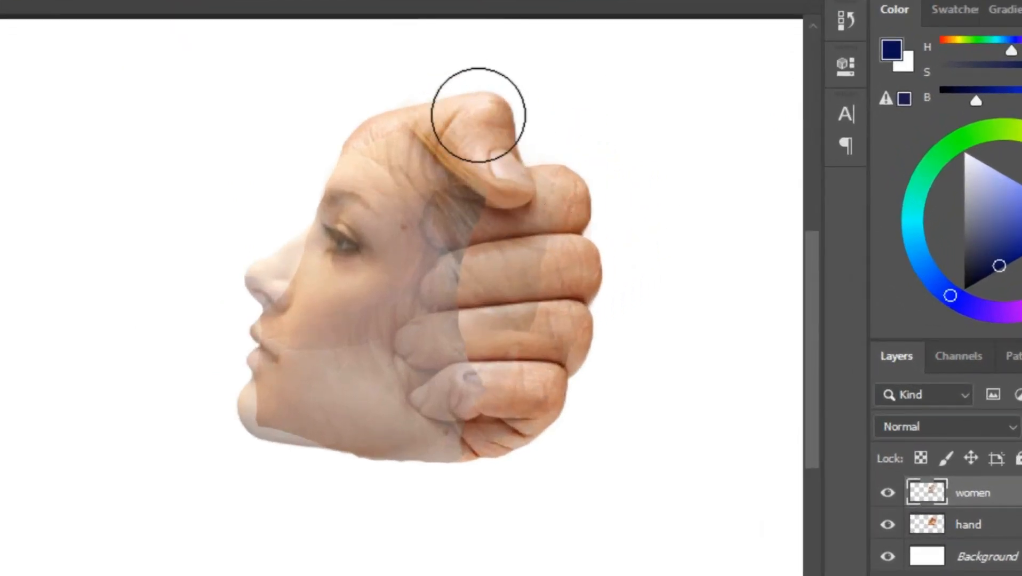
{"action": "mouse_move", "coordinate": [548, 225]}
{"action": "left_mouse_down"}
{"action": "mouse_move", "coordinate": [475, 228]}
{"action": "mouse_move", "coordinate": [486, 261]}
{"action": "mouse_move", "coordinate": [477, 292]}
{"action": "left_mouse_up"}
{"action": "left_click_drag", "start_coordinate": [557, 246], "coordinate": [479, 417]}
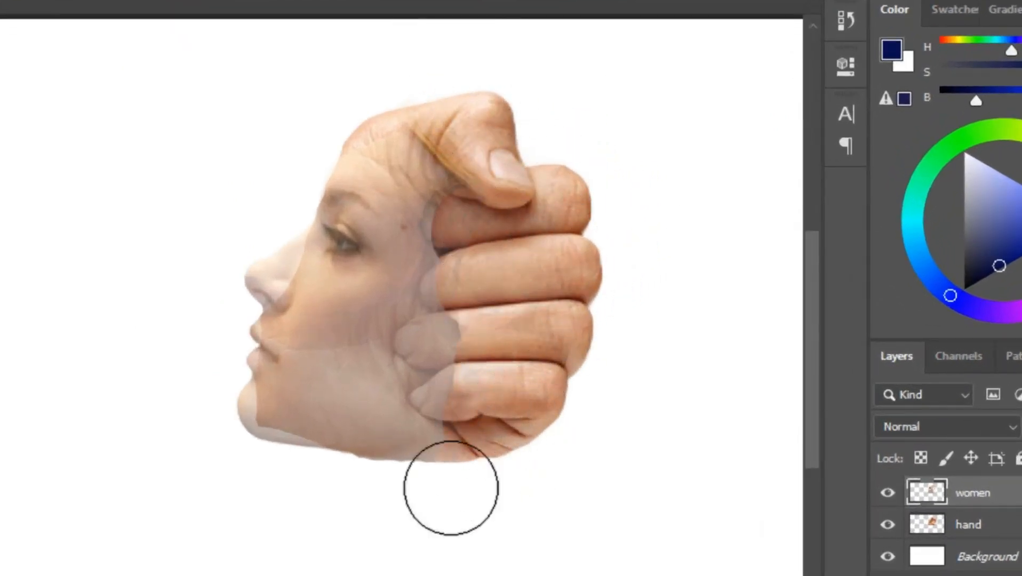
{"action": "left_click_drag", "start_coordinate": [376, 495], "coordinate": [458, 477]}
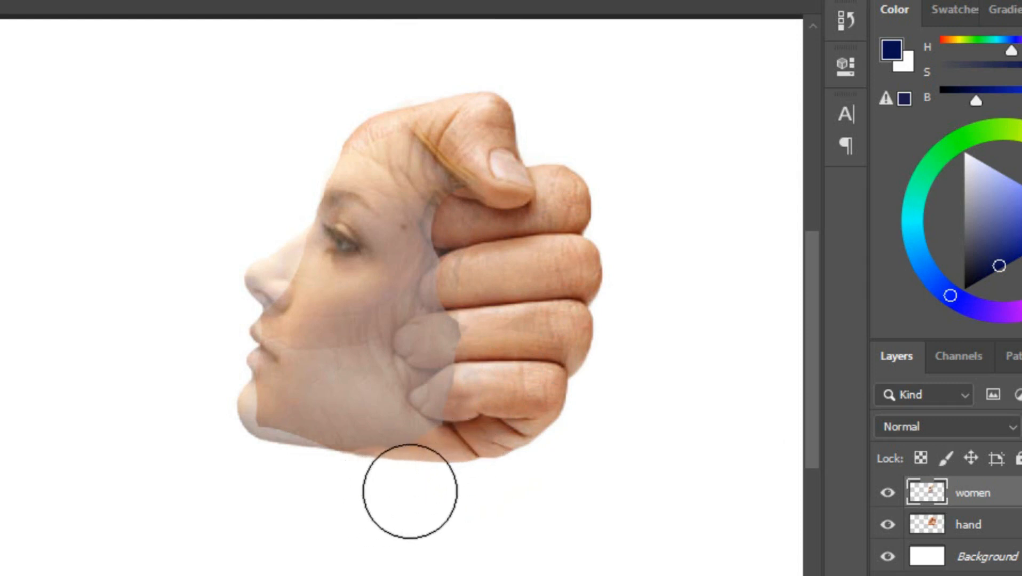
{"action": "mouse_move", "coordinate": [506, 369]}
{"action": "left_mouse_down"}
{"action": "mouse_move", "coordinate": [464, 339]}
{"action": "mouse_move", "coordinate": [481, 379]}
{"action": "mouse_move", "coordinate": [513, 223]}
{"action": "left_mouse_up"}
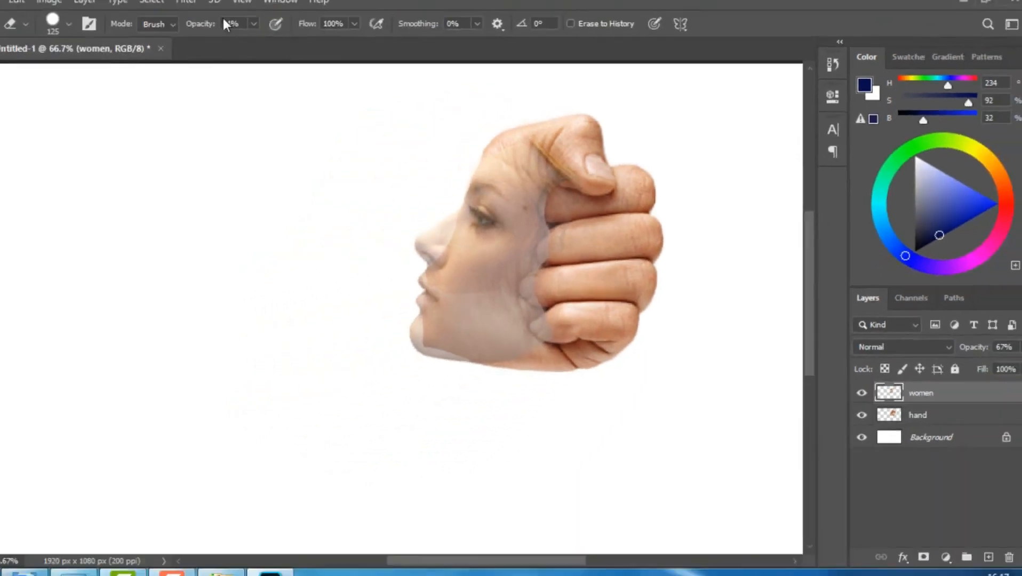
Set the eraser opacity to 26% and gently erase the face where it overlaps the fingertips
{"action": "left_click_drag", "start_coordinate": [202, 24], "coordinate": [158, 51]}
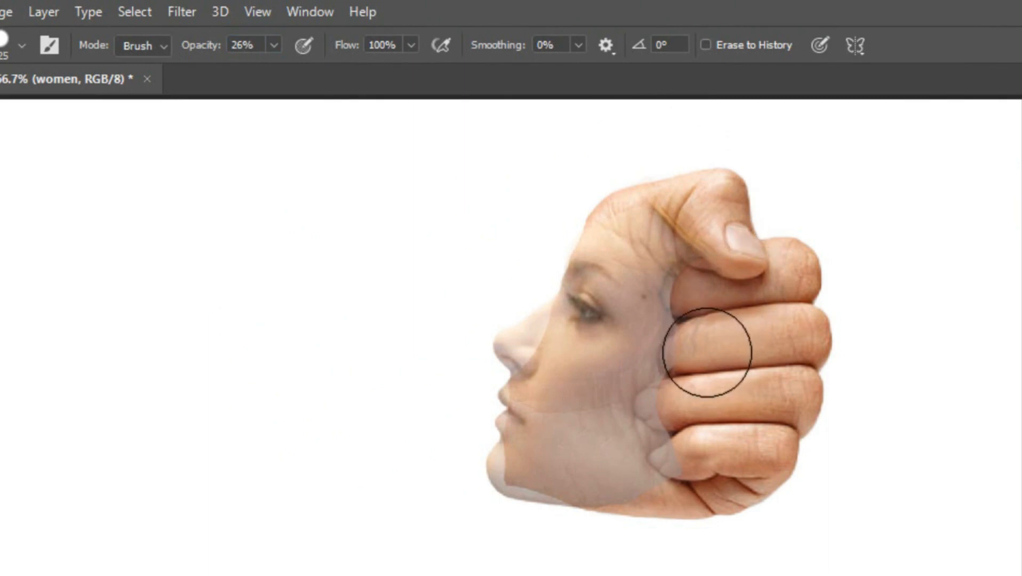
{"action": "mouse_move", "coordinate": [693, 409]}
{"action": "left_mouse_down"}
{"action": "mouse_move", "coordinate": [662, 406]}
{"action": "mouse_move", "coordinate": [681, 455]}
{"action": "mouse_move", "coordinate": [654, 457]}
{"action": "left_mouse_up"}
{"action": "left_click_drag", "start_coordinate": [671, 349], "coordinate": [677, 362]}
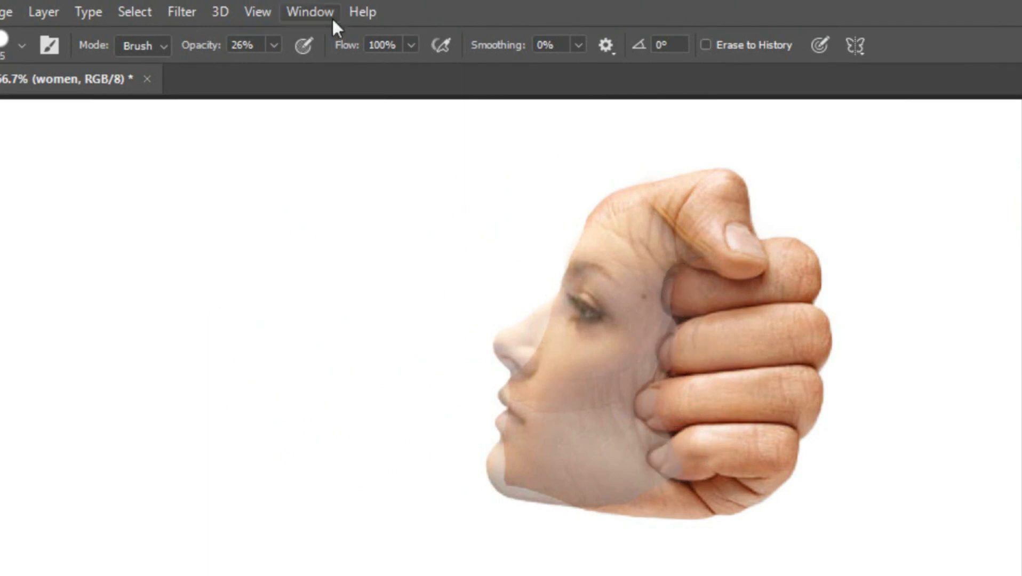
Blend the face's edges into the forehead, fingertips and jaw with the eraser at 14% opacity, finishing at 8%
{"action": "left_click_drag", "start_coordinate": [192, 53], "coordinate": [188, 53]}
{"action": "key", "text": "]"}
{"action": "key", "text": "]"}
{"action": "key", "text": "]"}
{"action": "key", "text": "]"}
{"action": "key", "text": "]"}
{"action": "left_click_drag", "start_coordinate": [680, 213], "coordinate": [627, 222]}
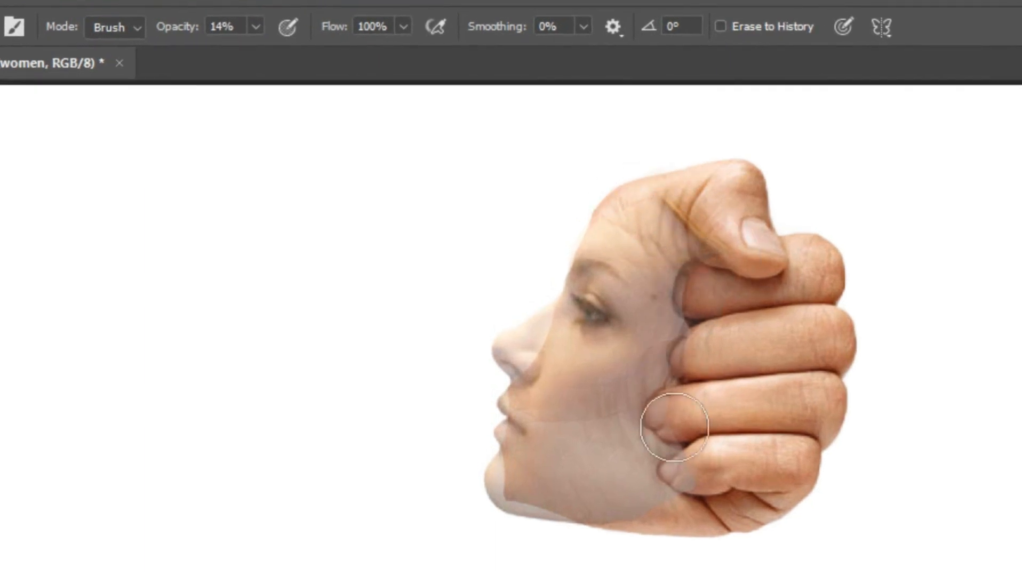
{"action": "mouse_move", "coordinate": [652, 340]}
{"action": "left_mouse_down"}
{"action": "mouse_move", "coordinate": [614, 393]}
{"action": "mouse_move", "coordinate": [633, 459]}
{"action": "mouse_move", "coordinate": [602, 470]}
{"action": "mouse_move", "coordinate": [637, 485]}
{"action": "mouse_move", "coordinate": [551, 469]}
{"action": "mouse_move", "coordinate": [573, 387]}
{"action": "mouse_move", "coordinate": [649, 356]}
{"action": "mouse_move", "coordinate": [659, 287]}
{"action": "mouse_move", "coordinate": [674, 328]}
{"action": "mouse_move", "coordinate": [686, 243]}
{"action": "mouse_move", "coordinate": [635, 222]}
{"action": "mouse_move", "coordinate": [615, 256]}
{"action": "mouse_move", "coordinate": [581, 401]}
{"action": "mouse_move", "coordinate": [625, 348]}
{"action": "mouse_move", "coordinate": [637, 349]}
{"action": "mouse_move", "coordinate": [660, 266]}
{"action": "mouse_move", "coordinate": [617, 232]}
{"action": "mouse_move", "coordinate": [687, 432]}
{"action": "mouse_move", "coordinate": [662, 473]}
{"action": "mouse_move", "coordinate": [637, 486]}
{"action": "mouse_move", "coordinate": [666, 313]}
{"action": "mouse_move", "coordinate": [618, 454]}
{"action": "mouse_move", "coordinate": [630, 418]}
{"action": "mouse_move", "coordinate": [624, 439]}
{"action": "mouse_move", "coordinate": [647, 430]}
{"action": "mouse_move", "coordinate": [658, 392]}
{"action": "mouse_move", "coordinate": [647, 251]}
{"action": "mouse_move", "coordinate": [619, 233]}
{"action": "left_mouse_up"}
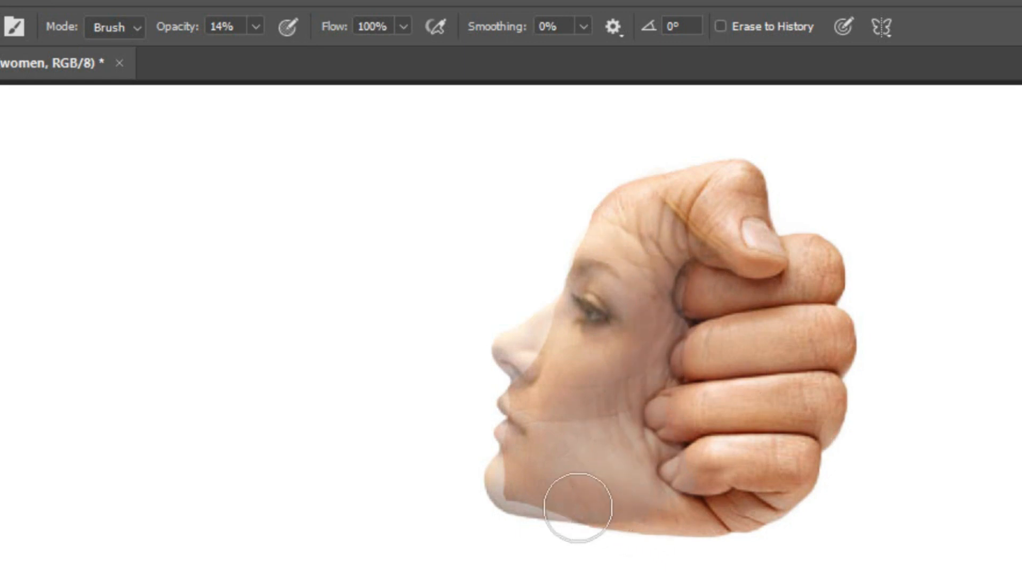
{"action": "right_click", "coordinate": [654, 461]}
{"action": "left_click_drag", "start_coordinate": [182, 33], "coordinate": [169, 34]}
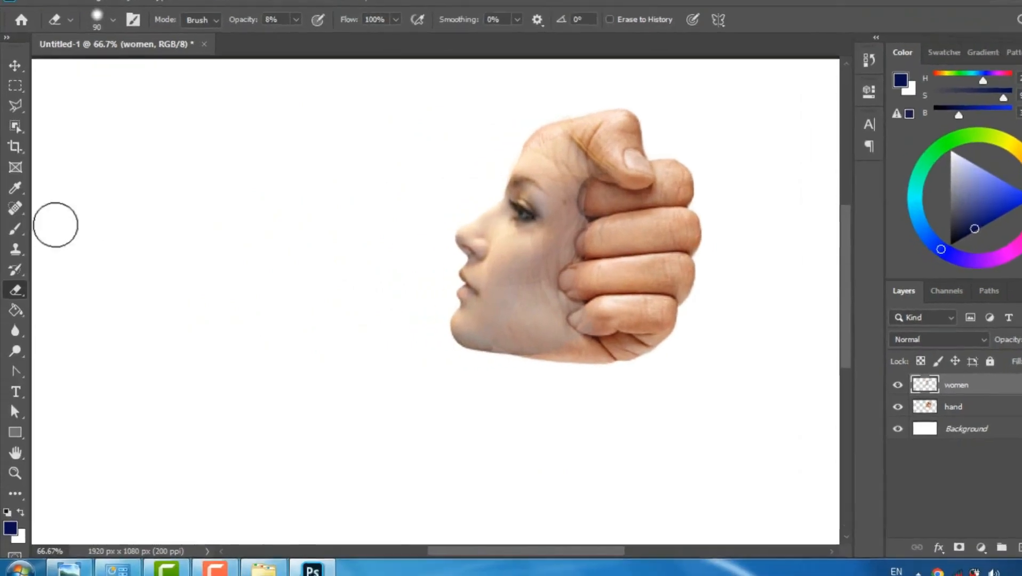
Sample a skin tone and paint over the woman's cheek and jaw with a soft 84 px brush at 12% opacity
{"action": "key", "text": "i"}
{"action": "left_click", "coordinate": [21, 119]}
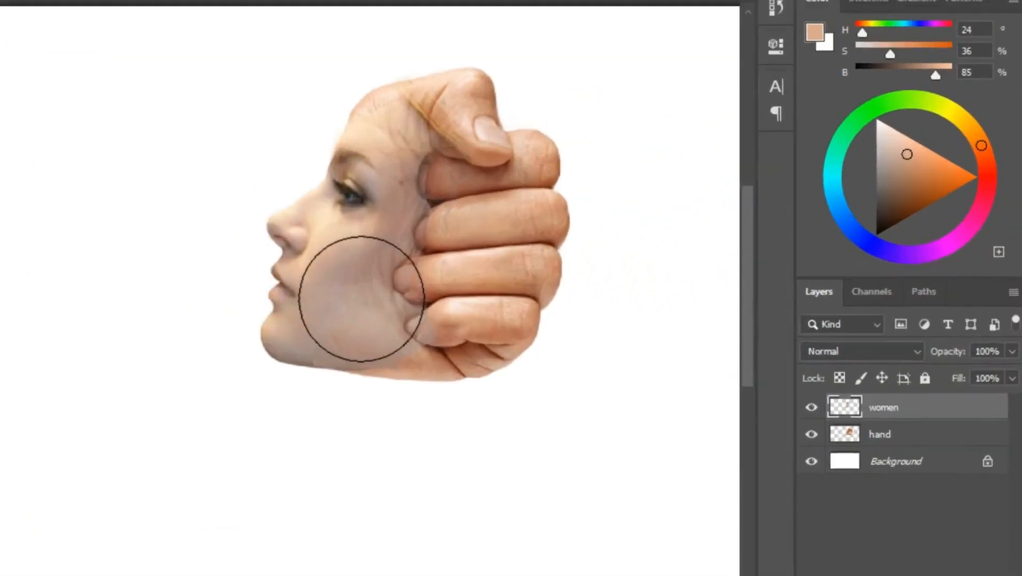
{"action": "right_click", "coordinate": [361, 299]}
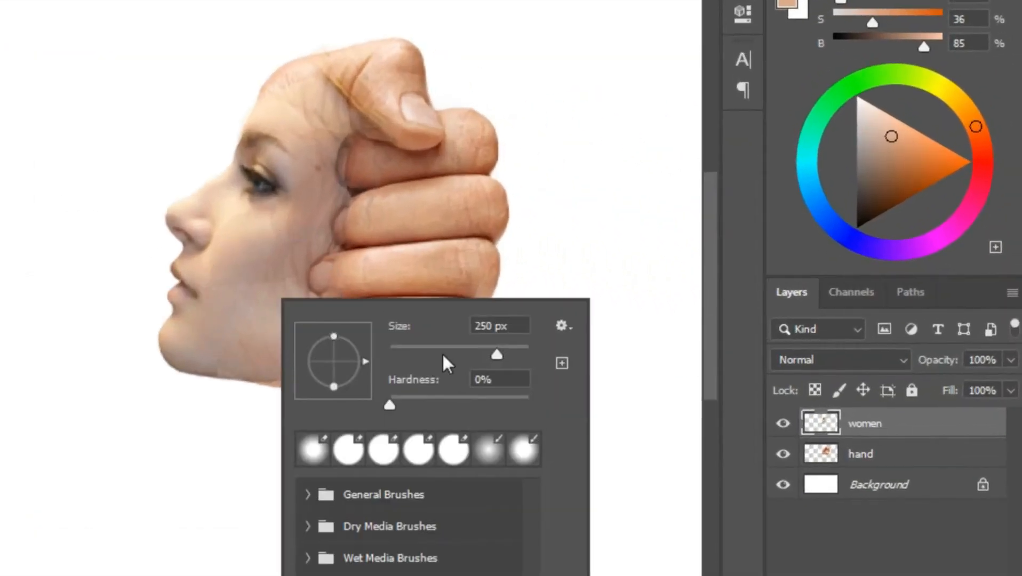
{"action": "mouse_move", "coordinate": [466, 357]}
{"action": "left_mouse_down"}
{"action": "mouse_move", "coordinate": [430, 356]}
{"action": "mouse_move", "coordinate": [450, 352]}
{"action": "left_mouse_up"}
{"action": "mouse_move", "coordinate": [265, 256]}
{"action": "left_mouse_down"}
{"action": "mouse_move", "coordinate": [281, 244]}
{"action": "mouse_move", "coordinate": [271, 262]}
{"action": "left_mouse_up"}
{"action": "key", "text": "ctrl+z"}
{"action": "left_click_drag", "start_coordinate": [356, 14], "coordinate": [270, 16]}
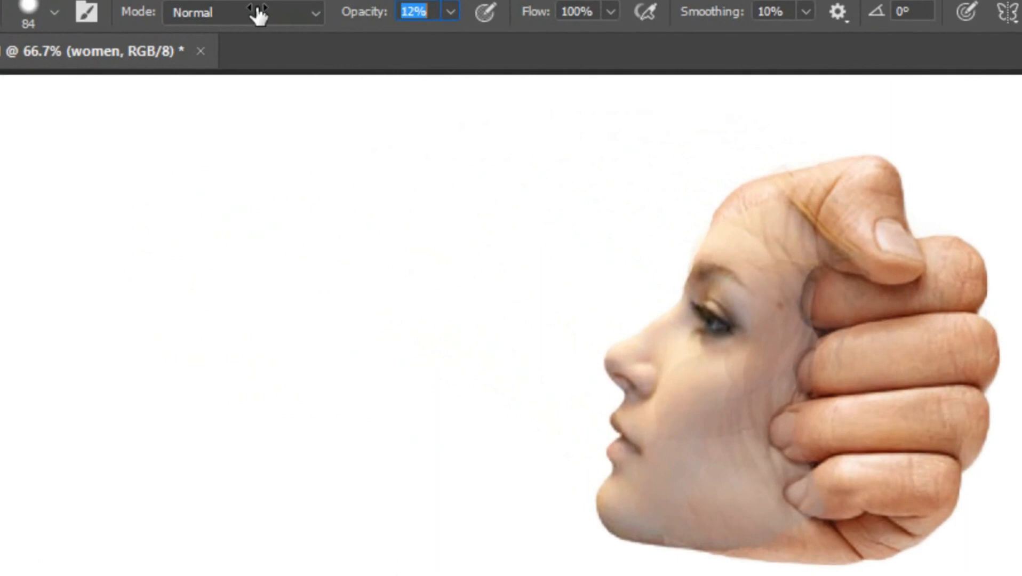
{"action": "mouse_move", "coordinate": [723, 404]}
{"action": "left_mouse_down"}
{"action": "mouse_move", "coordinate": [658, 513]}
{"action": "mouse_move", "coordinate": [678, 501]}
{"action": "mouse_move", "coordinate": [669, 369]}
{"action": "left_mouse_up"}
{"action": "mouse_move", "coordinate": [762, 435]}
{"action": "left_mouse_down"}
{"action": "mouse_move", "coordinate": [755, 354]}
{"action": "mouse_move", "coordinate": [678, 486]}
{"action": "mouse_move", "coordinate": [760, 521]}
{"action": "left_mouse_up"}
Reduce the brush size to 15 px to touch up small areas around the woman's eye
{"action": "key", "text": "bracketleft"}
{"action": "key", "text": "bracketleft"}
{"action": "key", "text": "bracketleft"}
{"action": "key", "text": "bracketleft"}
{"action": "key", "text": "bracketleft"}
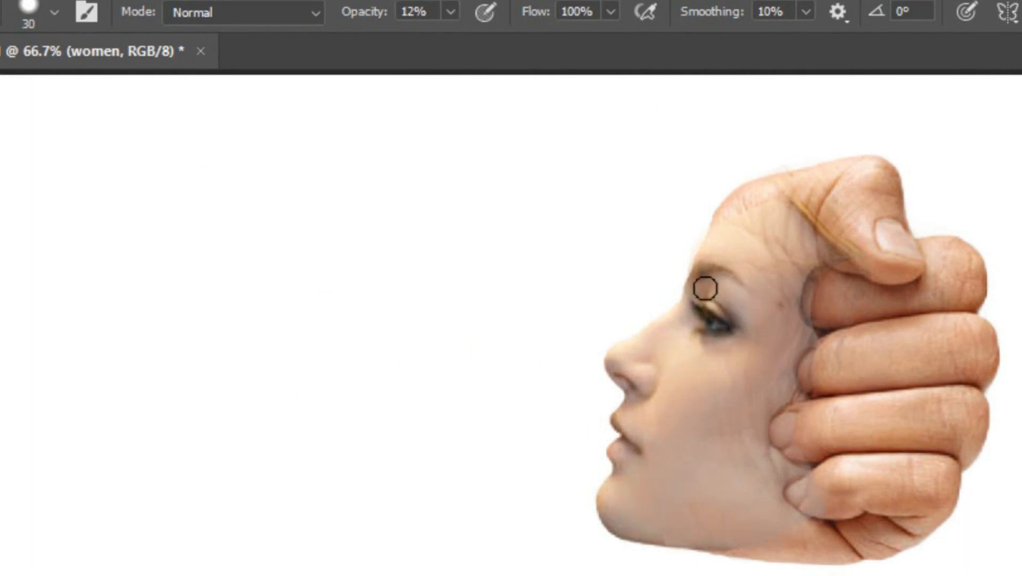
{"action": "key", "text": "bracketleft"}
{"action": "key", "text": "bracketleft"}
{"action": "key", "text": "bracketleft"}
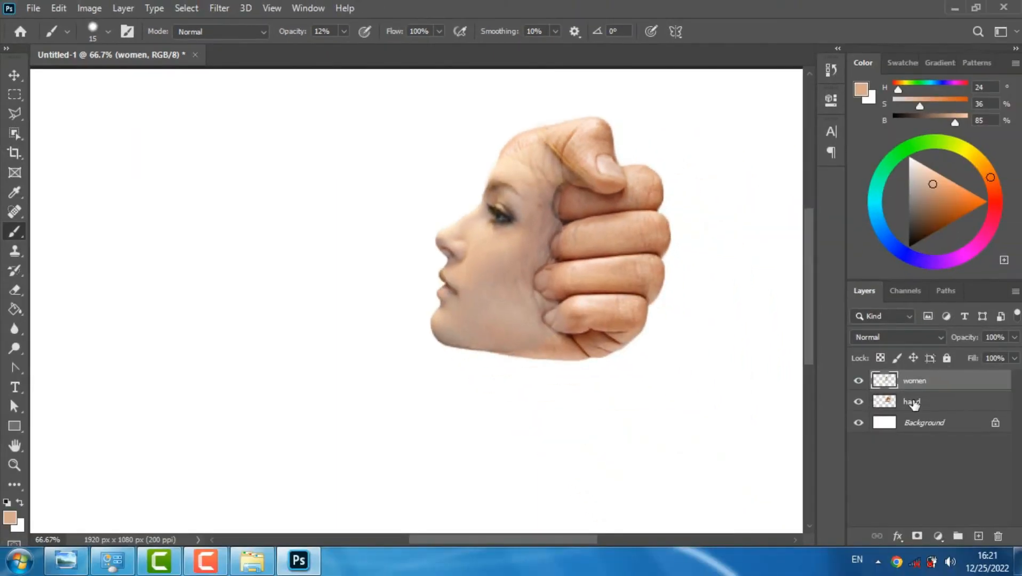
Erase the leftover face edges over the thumb and fingertips at 100% opacity and soften the fingertip overlap at 28%
{"action": "left_click", "coordinate": [914, 402]}
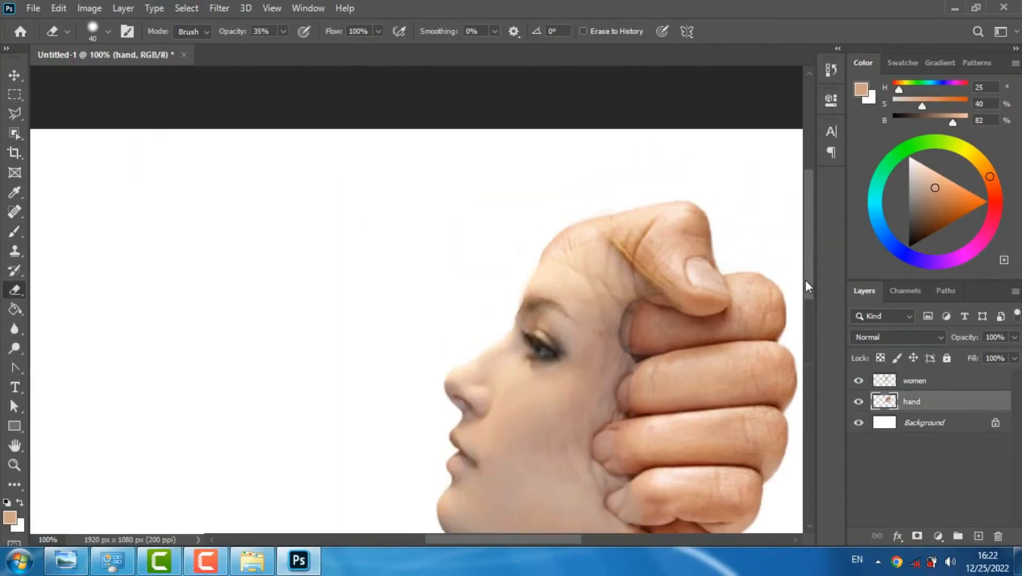
{"action": "left_click_drag", "start_coordinate": [808, 287], "coordinate": [809, 294]}
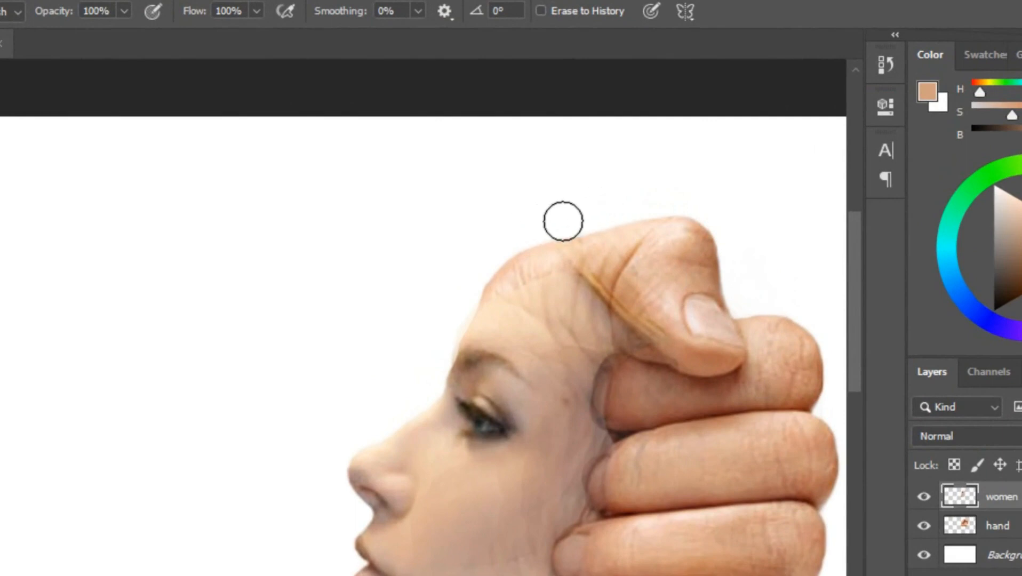
{"action": "scroll", "coordinate": [856, 374], "scroll_direction": "down", "scroll_amount": 3}
{"action": "left_click_drag", "start_coordinate": [648, 206], "coordinate": [616, 149]}
{"action": "mouse_move", "coordinate": [617, 496]}
{"action": "left_mouse_down"}
{"action": "mouse_move", "coordinate": [611, 502]}
{"action": "mouse_move", "coordinate": [600, 451]}
{"action": "mouse_move", "coordinate": [624, 236]}
{"action": "mouse_move", "coordinate": [615, 252]}
{"action": "left_mouse_up"}
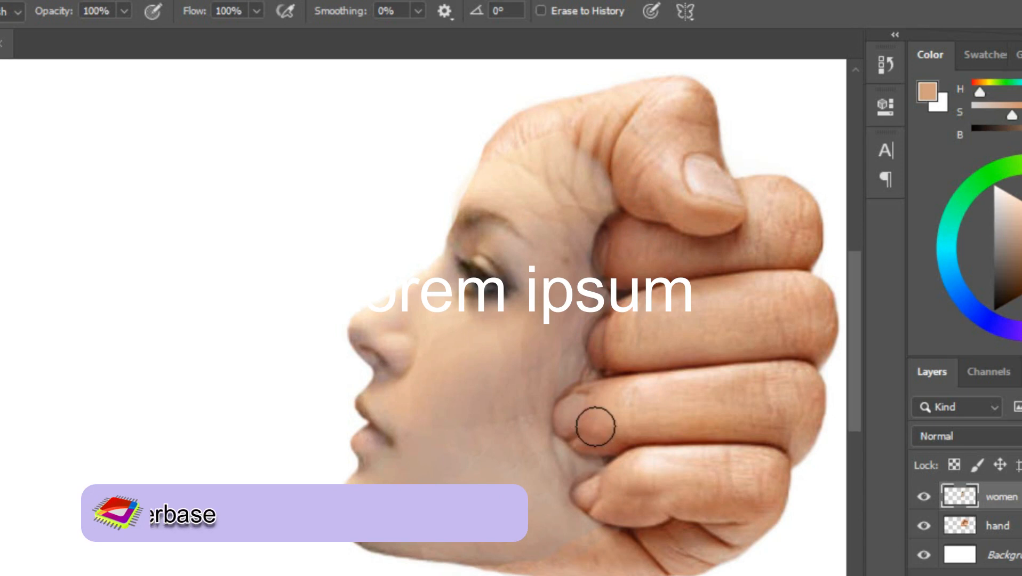
{"action": "left_click_drag", "start_coordinate": [60, 11], "coordinate": [15, 15]}
{"action": "mouse_move", "coordinate": [604, 266]}
{"action": "left_mouse_down"}
{"action": "mouse_move", "coordinate": [569, 422]}
{"action": "mouse_move", "coordinate": [589, 473]}
{"action": "left_mouse_up"}
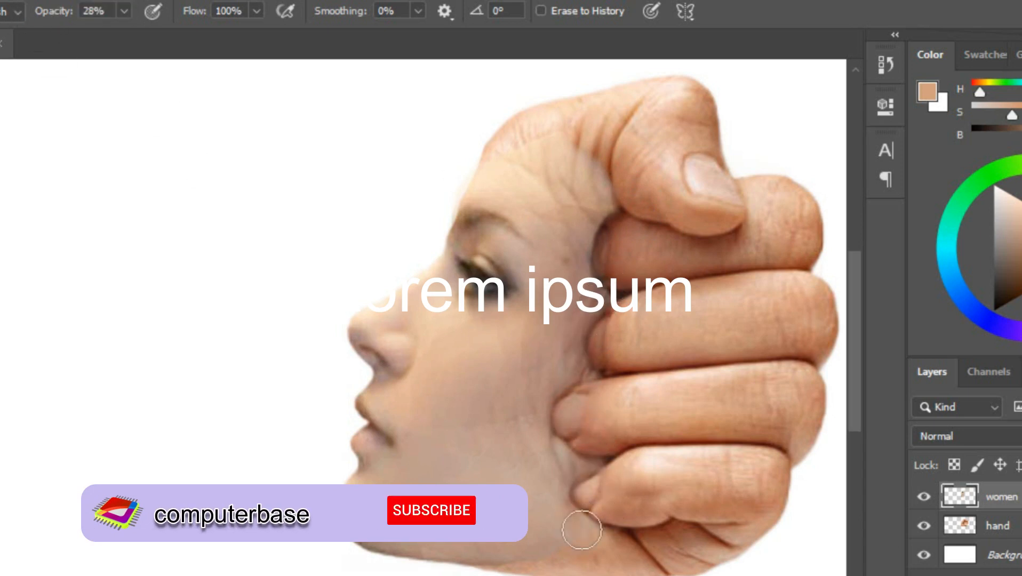
Set the eraser to 73 px size with 13% hardness and reduce its opacity to 15%
{"action": "right_click", "coordinate": [575, 358]}
{"action": "left_click_drag", "start_coordinate": [721, 460], "coordinate": [710, 459]}
{"action": "left_click_drag", "start_coordinate": [714, 409], "coordinate": [739, 417]}
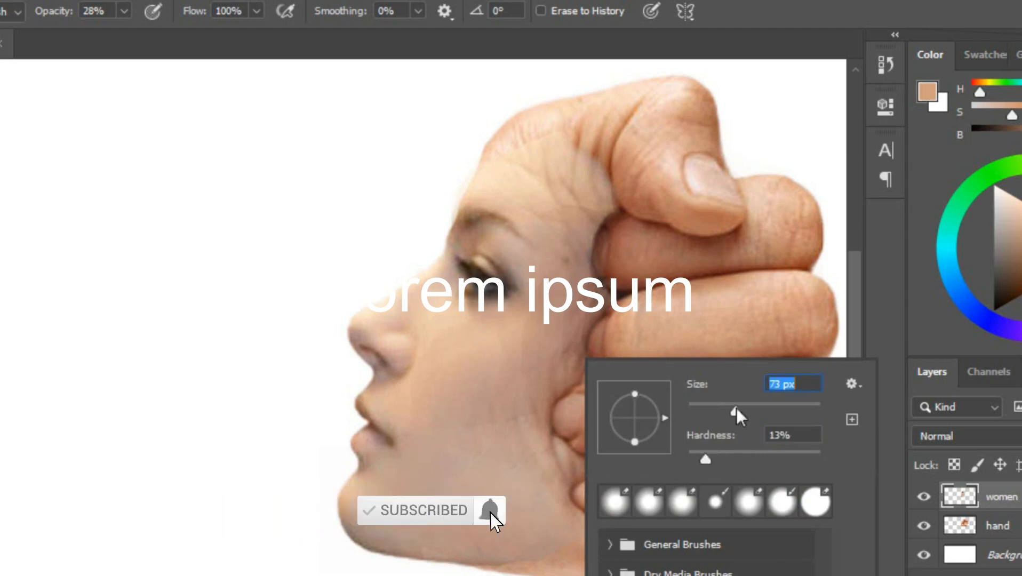
{"action": "left_click", "coordinate": [50, 16]}
{"action": "left_click_drag", "start_coordinate": [50, 16], "coordinate": [40, 19]}
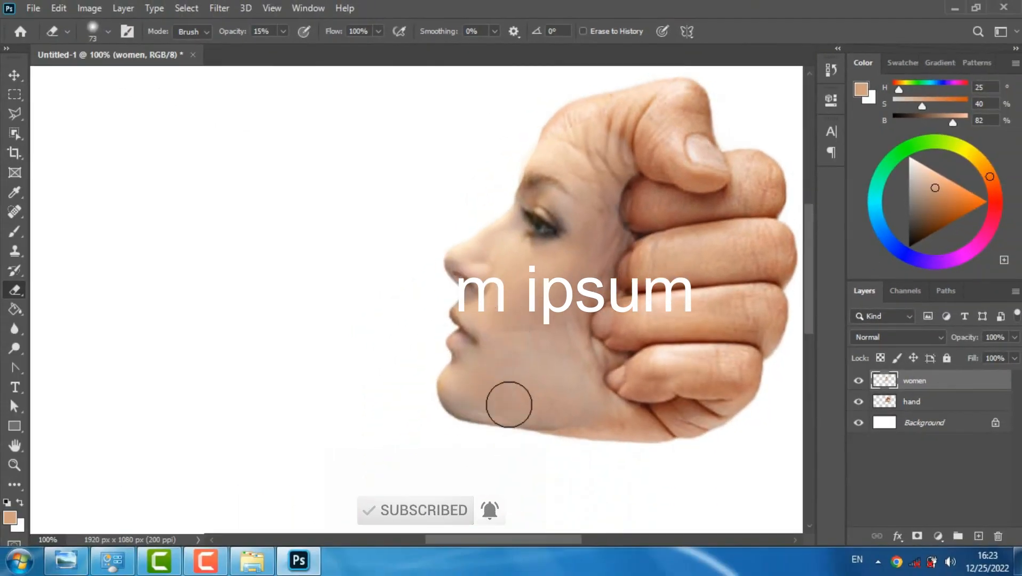
Sample a skin tone from the woman's cheek as the foreground colour and switch back to the Brush tool
{"action": "key", "text": "b"}
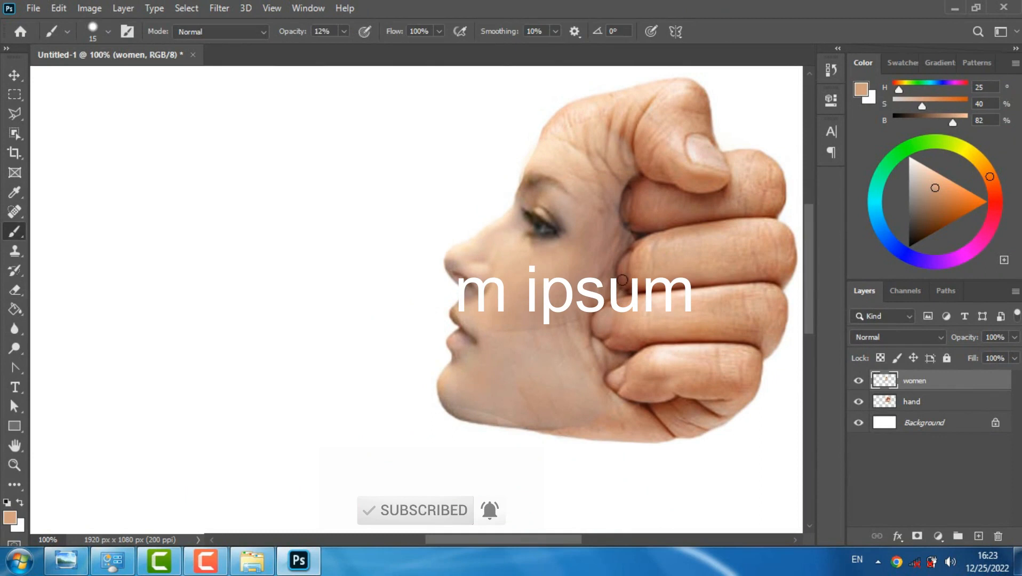
{"action": "key", "text": "i"}
{"action": "left_click", "coordinate": [556, 302]}
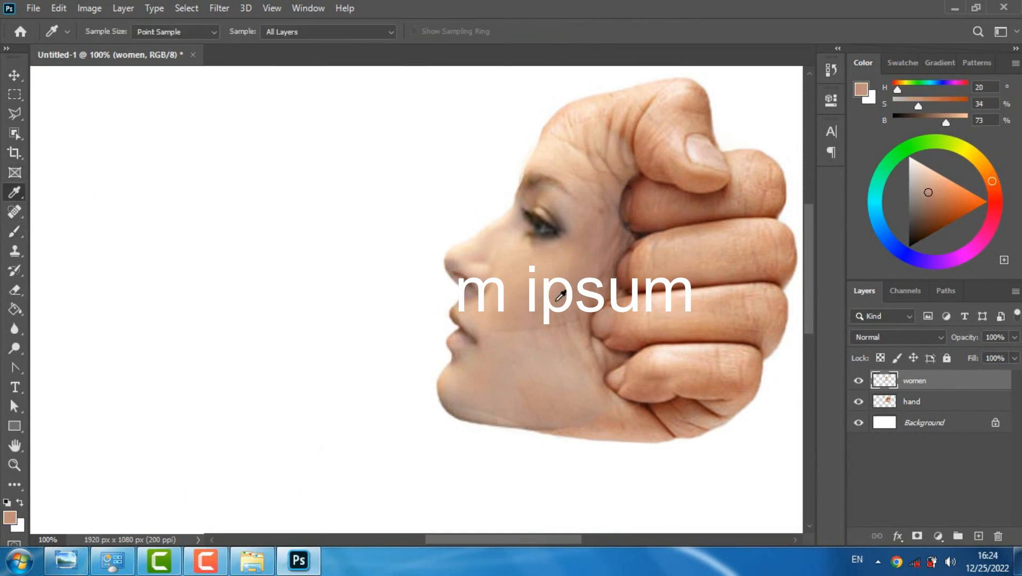
{"action": "left_click", "coordinate": [14, 233]}
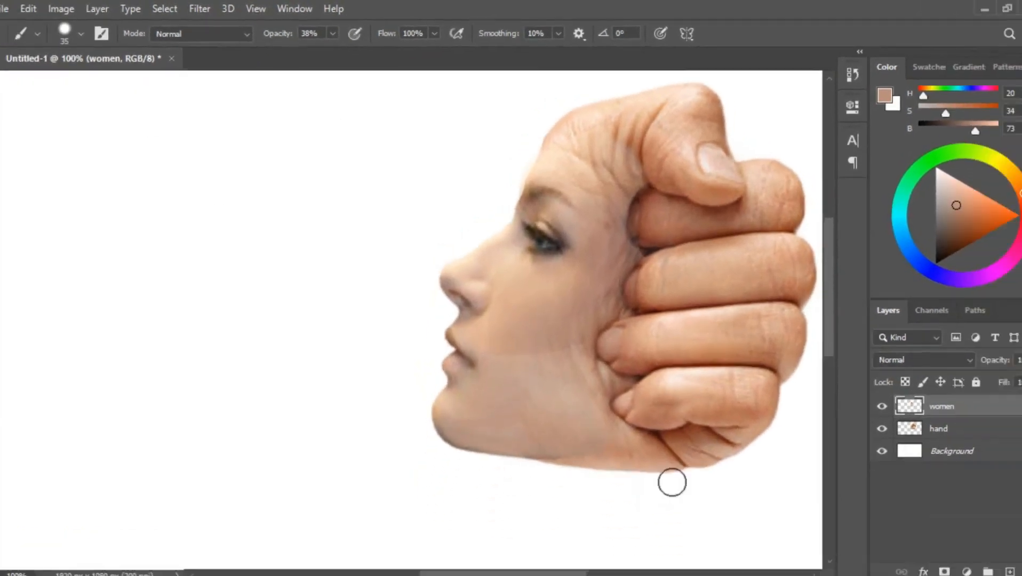
Raise the saturation of the women layer to +26 with a Hue/Saturation adjustment
{"action": "key", "text": "ctrl+minus"}
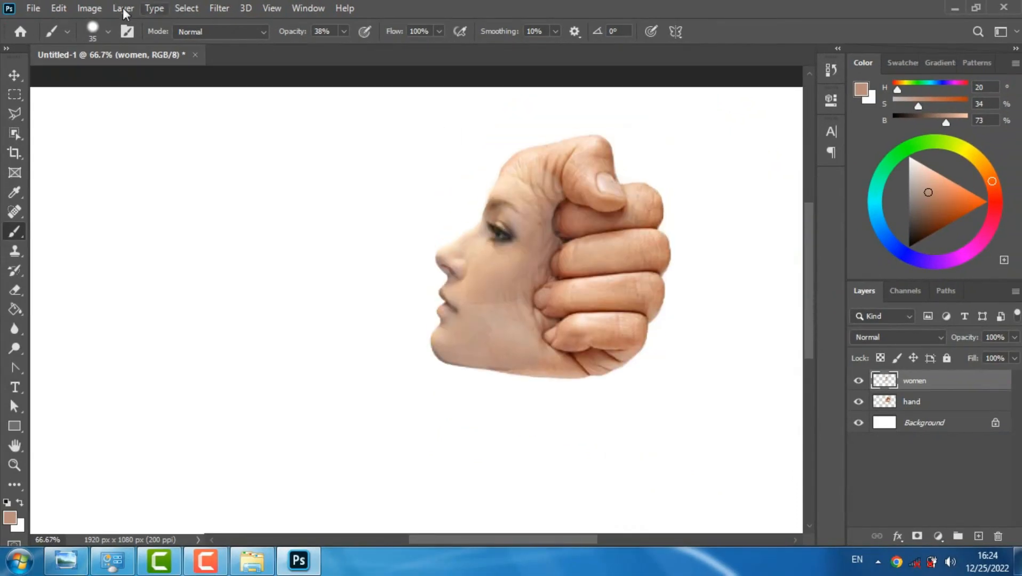
{"action": "left_click", "coordinate": [89, 8]}
{"action": "mouse_move", "coordinate": [151, 57]}
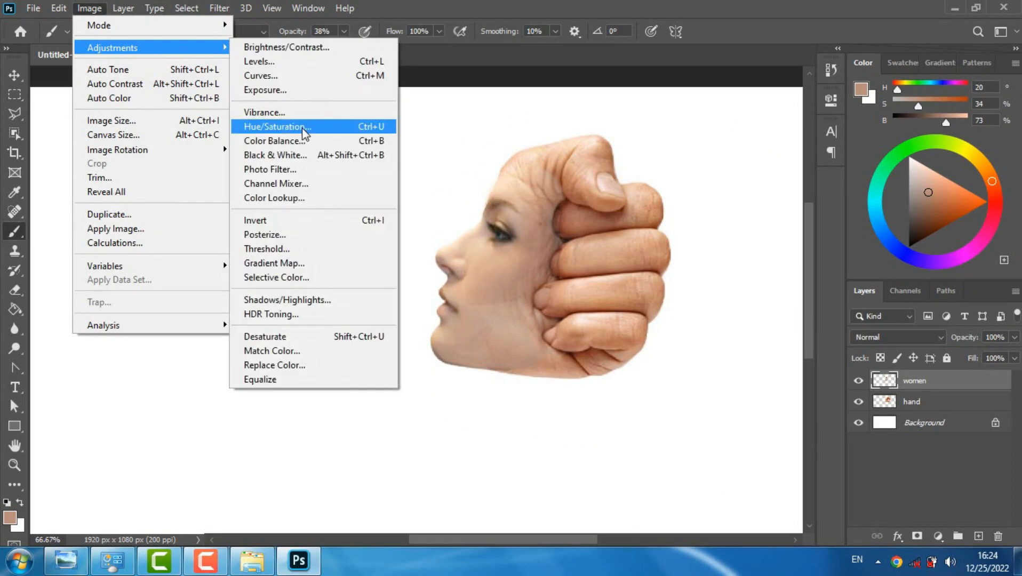
{"action": "left_click", "coordinate": [276, 126]}
{"action": "left_click_drag", "start_coordinate": [742, 91], "coordinate": [206, 167]}
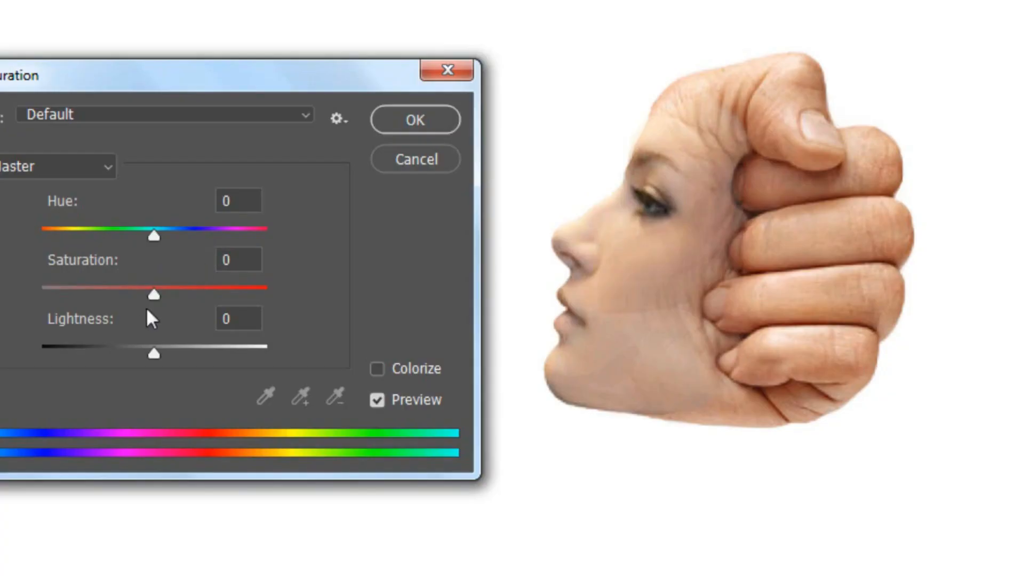
{"action": "left_click_drag", "start_coordinate": [171, 302], "coordinate": [200, 304]}
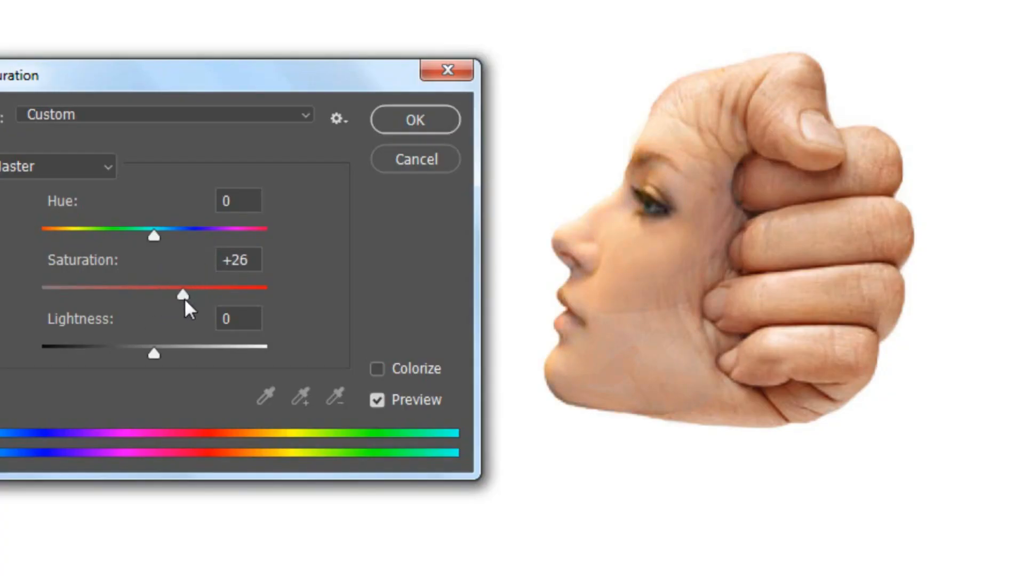
{"action": "left_click", "coordinate": [447, 126]}
Paint over the woman's cheek and jaw with a 20 px brush at 10% opacity to even out the skin
{"action": "left_click_drag", "start_coordinate": [617, 349], "coordinate": [576, 362]}
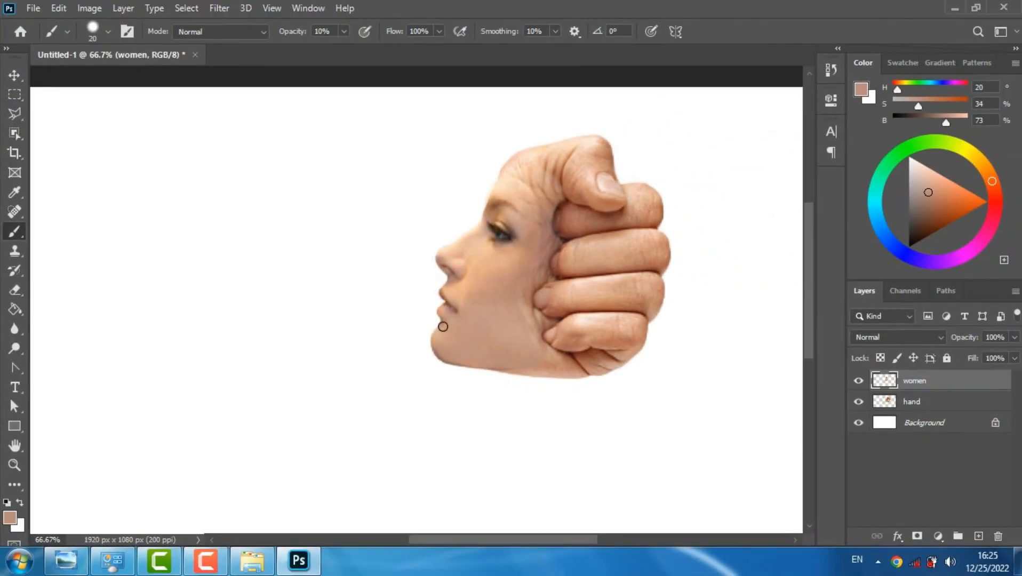
{"action": "key", "text": "ctrl+minus"}
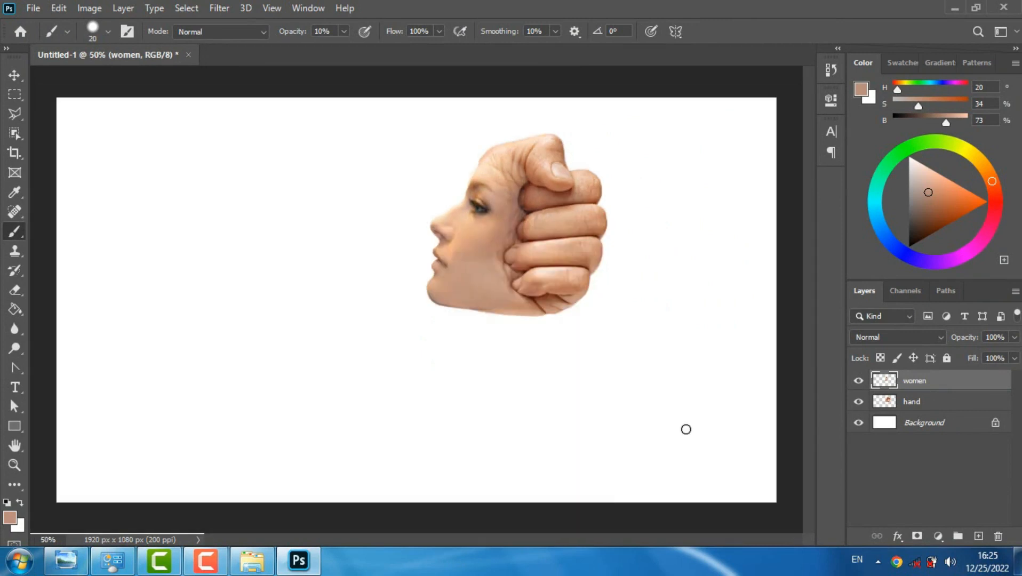
Select the women and hand layers together and move the combined head slightly down and to the right
{"action": "left_click", "coordinate": [924, 405], "text": "shift"}
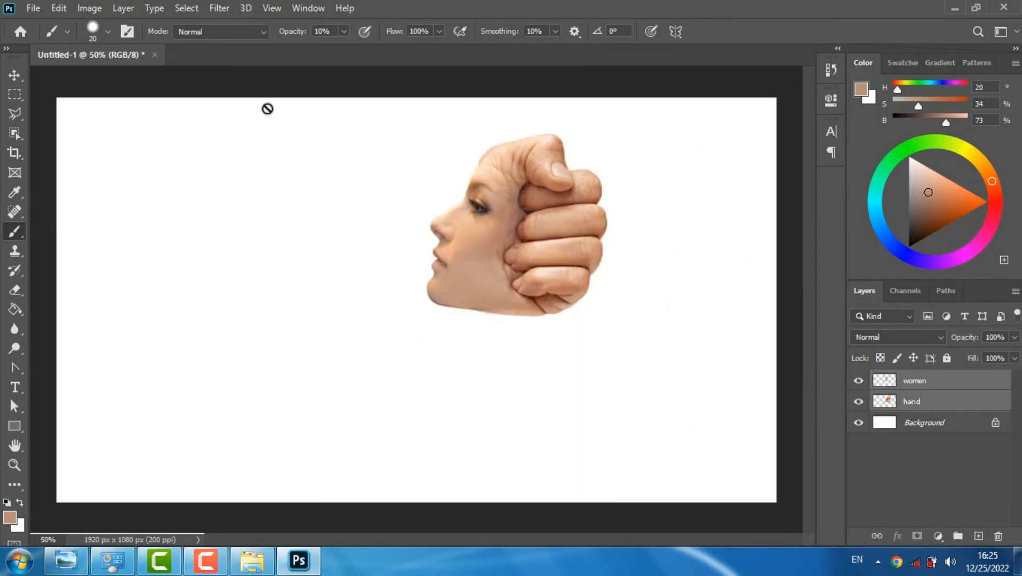
{"action": "left_click", "coordinate": [15, 79]}
{"action": "left_click_drag", "start_coordinate": [507, 256], "coordinate": [526, 293]}
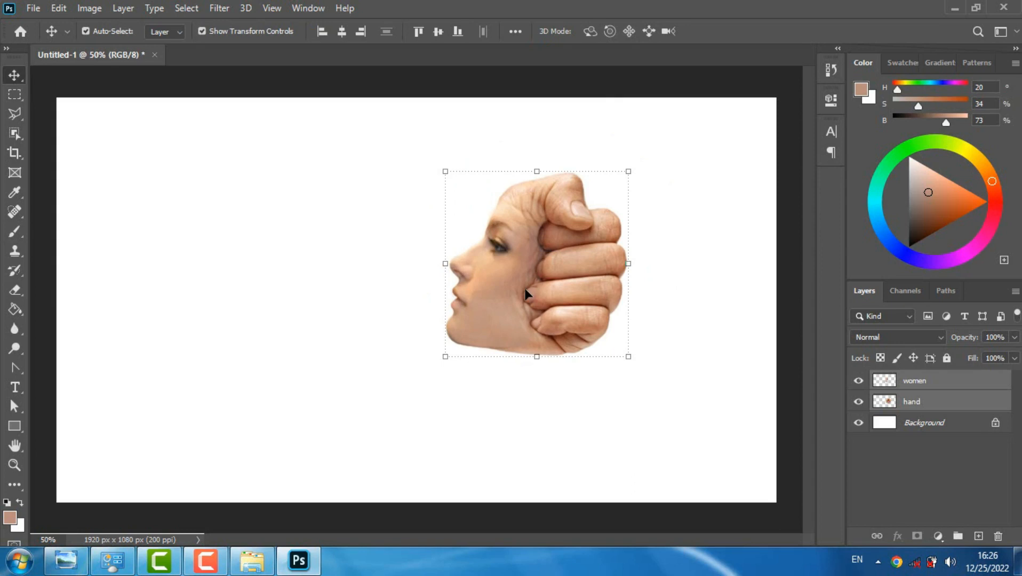
Convert the women layer and the hand layer each to a smart object
{"action": "left_click", "coordinate": [923, 387]}
{"action": "right_click", "coordinate": [925, 388]}
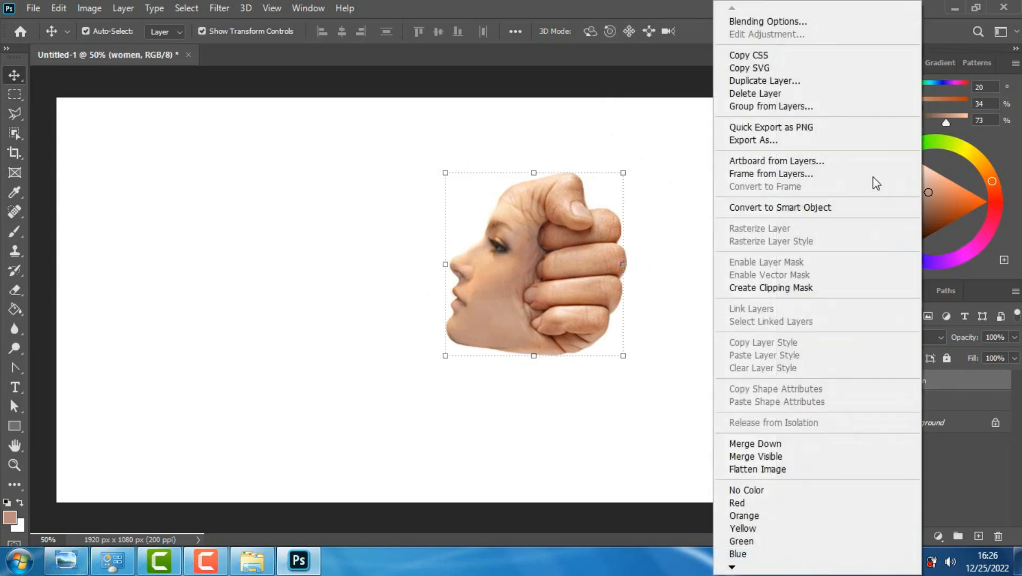
{"action": "left_click", "coordinate": [864, 209]}
{"action": "right_click", "coordinate": [931, 396]}
{"action": "left_click", "coordinate": [857, 204]}
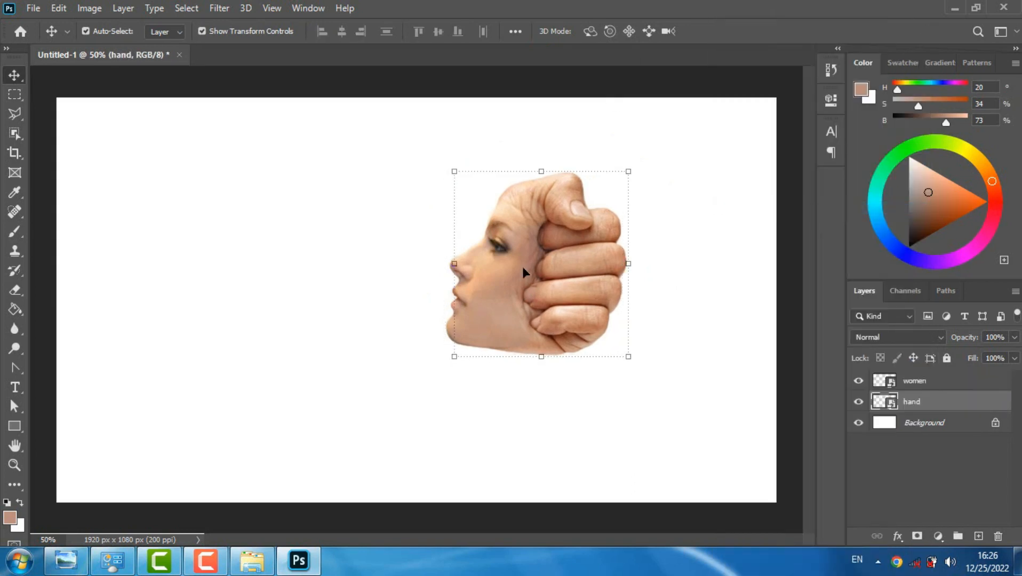
Scale the women and hand layers together to 111.77%, move them about 56 px right and 54 px up, and deselect them
{"action": "left_click", "coordinate": [929, 382], "text": "ctrl"}
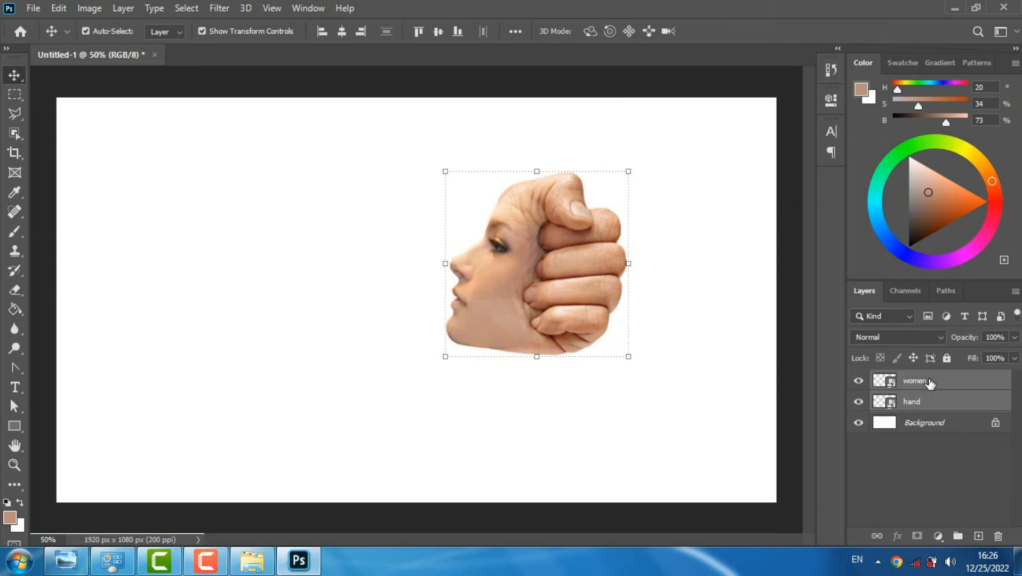
{"action": "key", "text": "ctrl+t"}
{"action": "left_click_drag", "start_coordinate": [629, 357], "coordinate": [657, 364]}
{"action": "left_click_drag", "start_coordinate": [606, 325], "coordinate": [629, 303]}
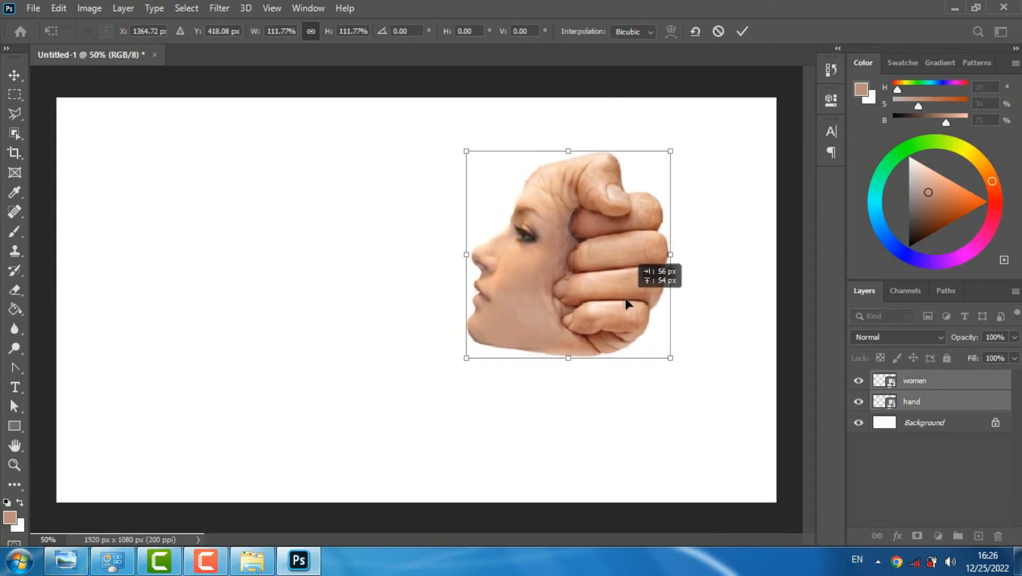
{"action": "left_click", "coordinate": [739, 36]}
{"action": "left_click", "coordinate": [404, 207]}
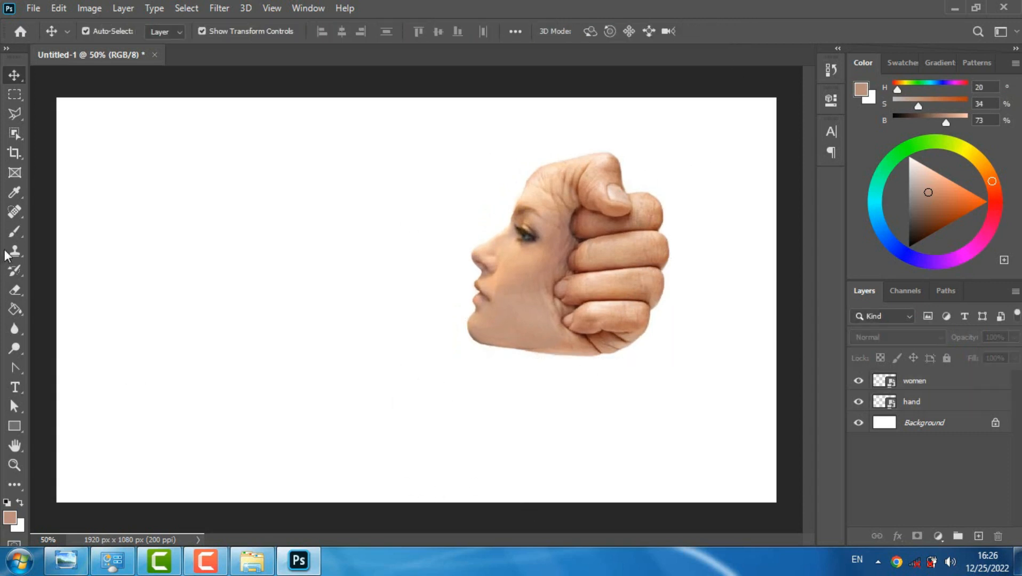
Reset the brush colours to black and white and add a new empty layer directly above the Background
{"action": "left_click", "coordinate": [15, 231]}
{"action": "left_click", "coordinate": [7, 504]}
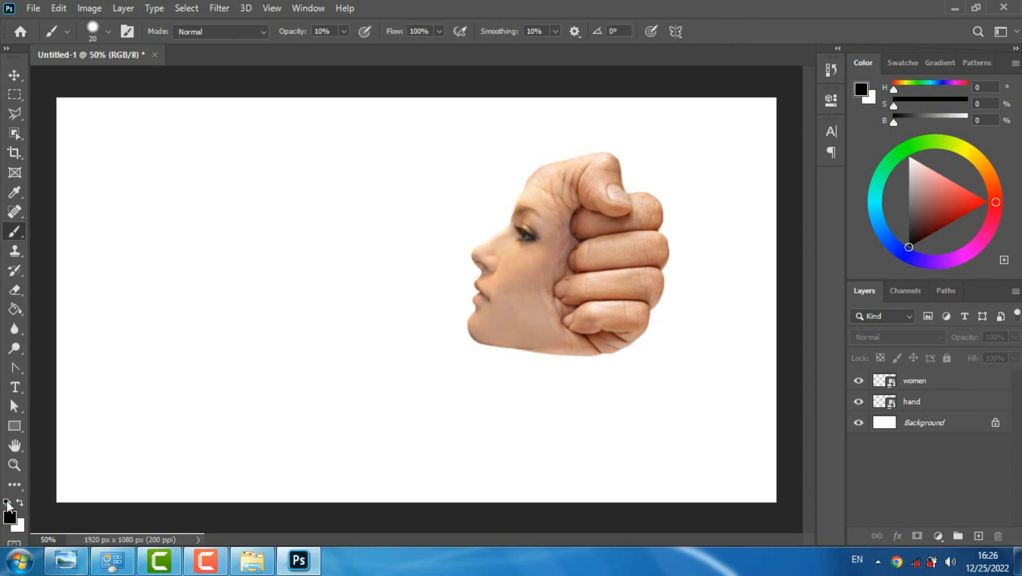
{"action": "left_click", "coordinate": [282, 322]}
{"action": "key", "text": "Return"}
{"action": "left_click", "coordinate": [948, 423]}
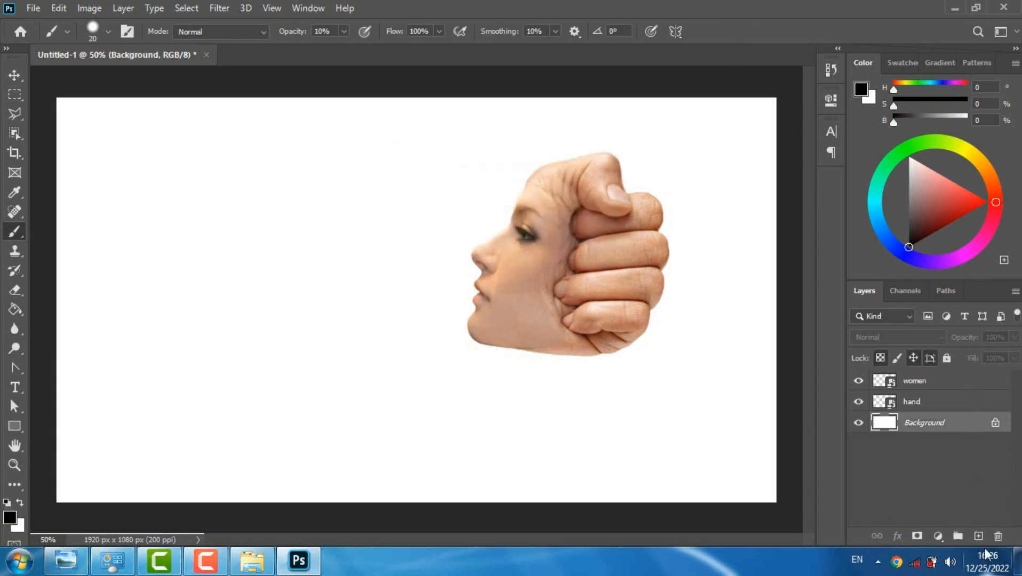
{"action": "left_click", "coordinate": [980, 537]}
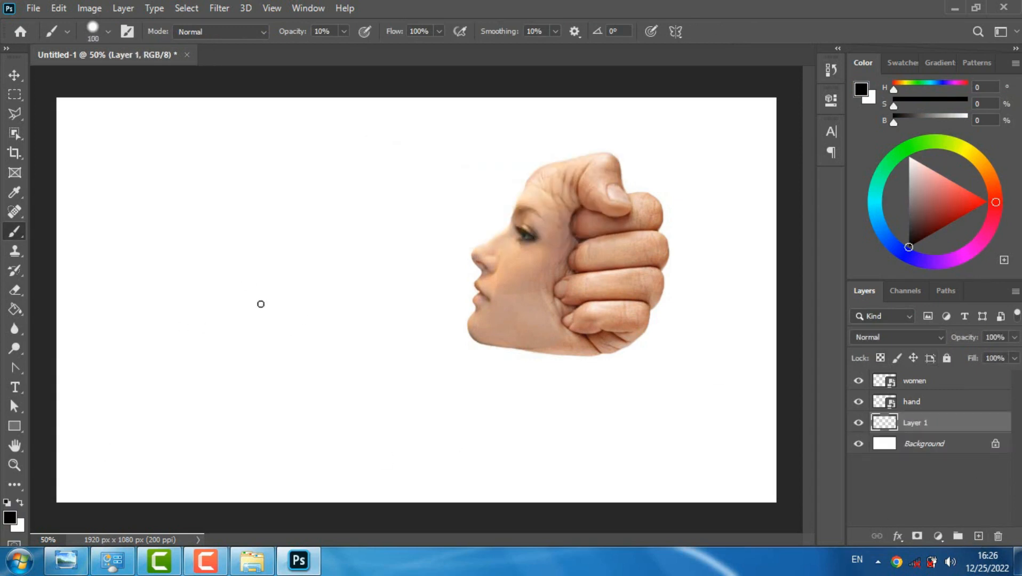
Set the brush to 300 px and 100% opacity, undoing the test dabs made on the new layer
{"action": "key", "text": "["}
{"action": "left_click", "coordinate": [265, 273]}
{"action": "key", "text": "ctrl+z"}
{"action": "left_click", "coordinate": [344, 31]}
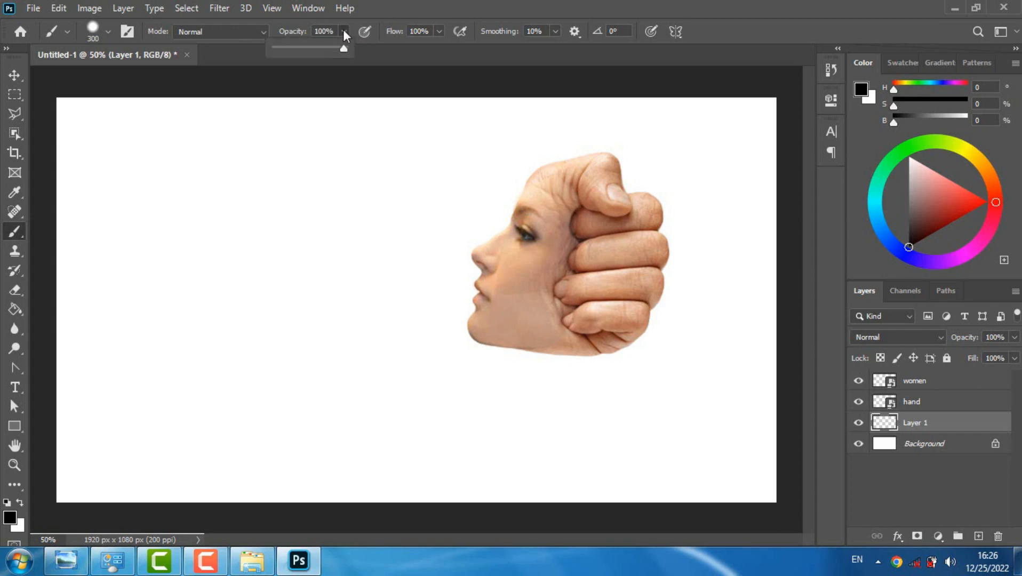
{"action": "left_click", "coordinate": [256, 270]}
{"action": "key", "text": "ctrl+z"}
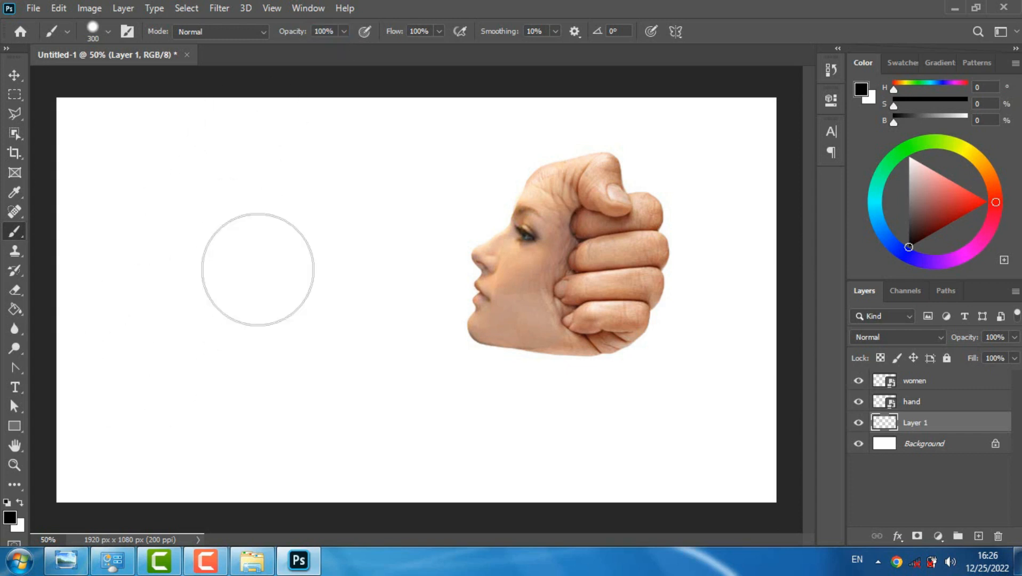
Set the brush hardness to 0% and stamp one soft black dab on the empty area beside the face
{"action": "right_click", "coordinate": [258, 270]}
{"action": "left_click_drag", "start_coordinate": [347, 331], "coordinate": [337, 340]}
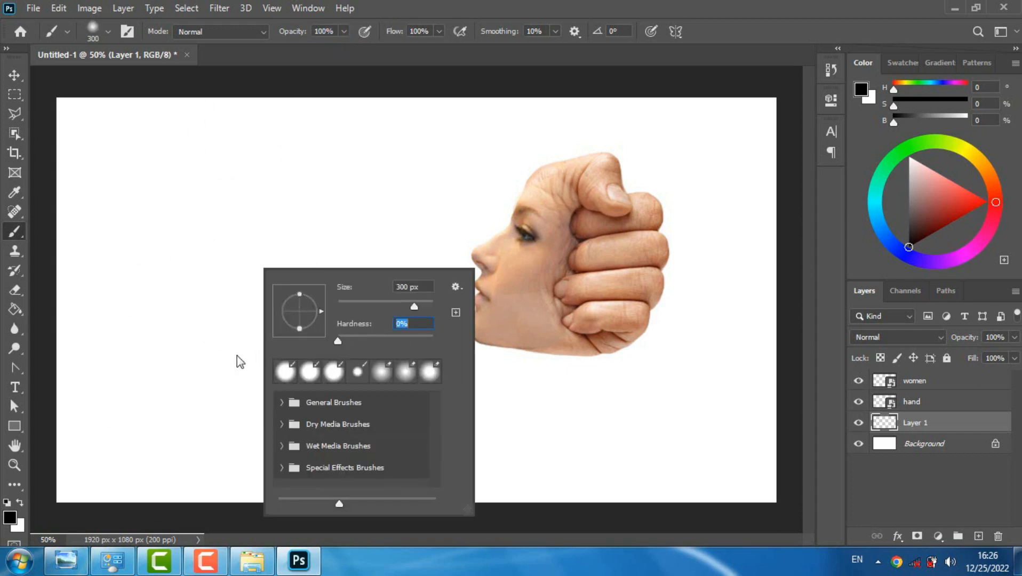
{"action": "left_click", "coordinate": [276, 243]}
Squash the black dab into a thin flat shadow and place it centred below the head
{"action": "key", "text": "ctrl+t"}
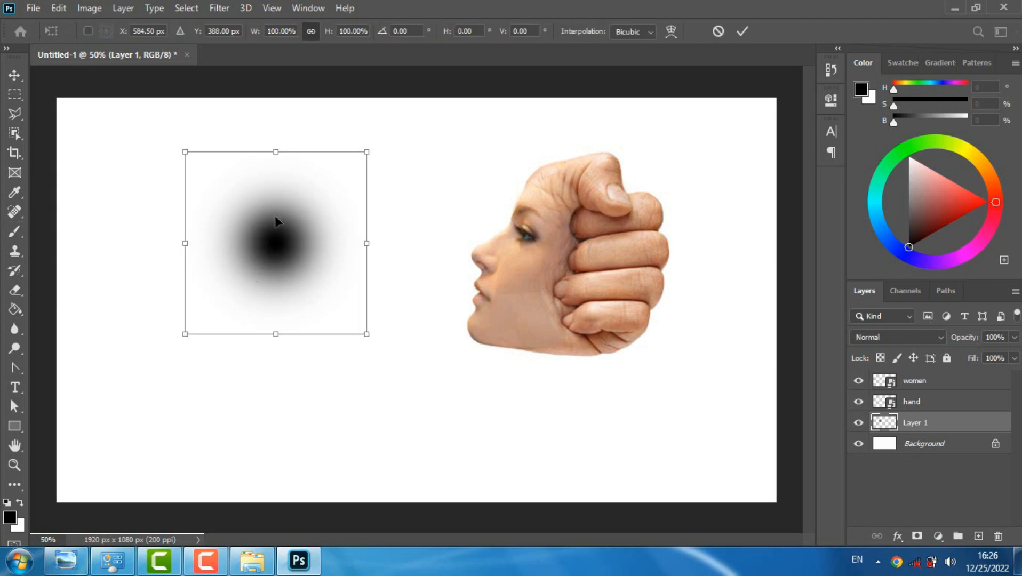
{"action": "left_click_drag", "start_coordinate": [276, 152], "coordinate": [275, 312]}
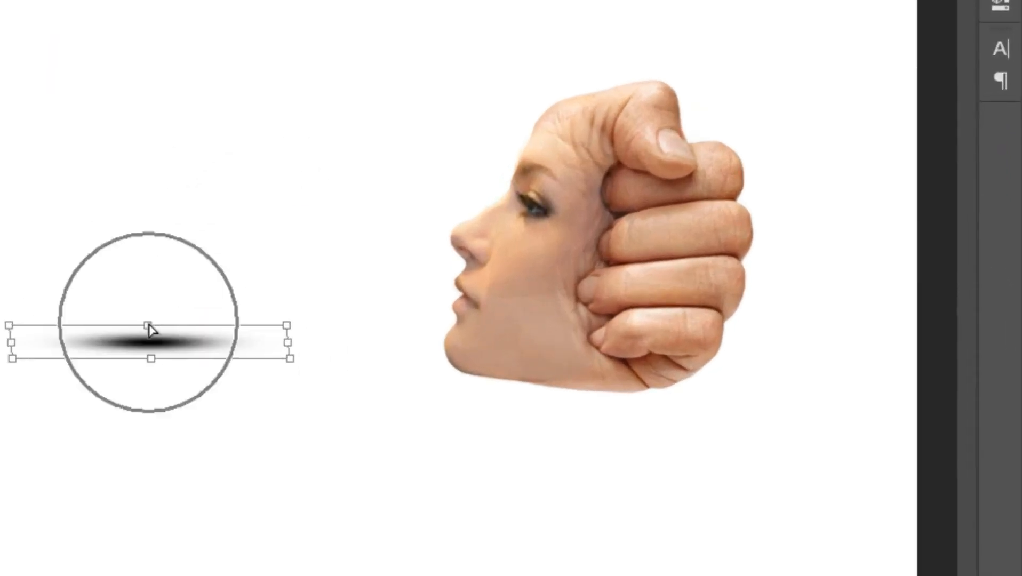
{"action": "left_click_drag", "start_coordinate": [152, 350], "coordinate": [589, 532]}
{"action": "left_click", "coordinate": [740, 28]}
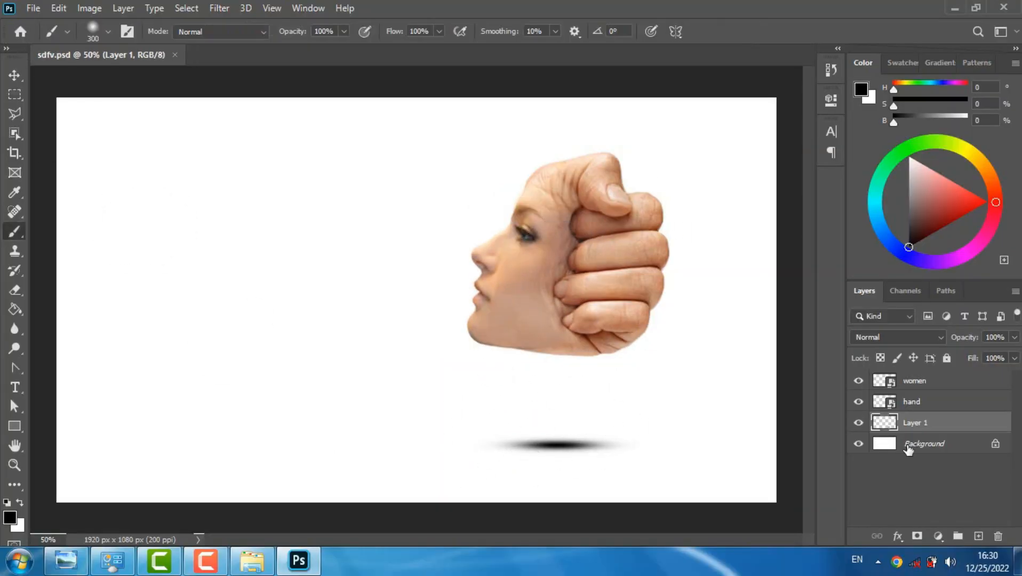
Add a gradient fill layer directly above the Background and open its gradient for editing
{"action": "left_click", "coordinate": [907, 446]}
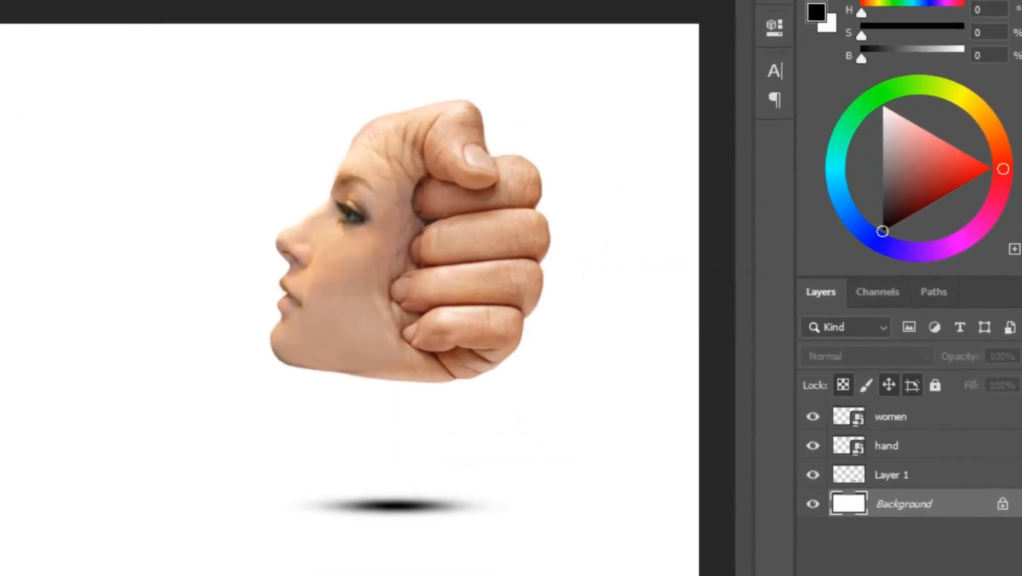
{"action": "left_click", "coordinate": [923, 575]}
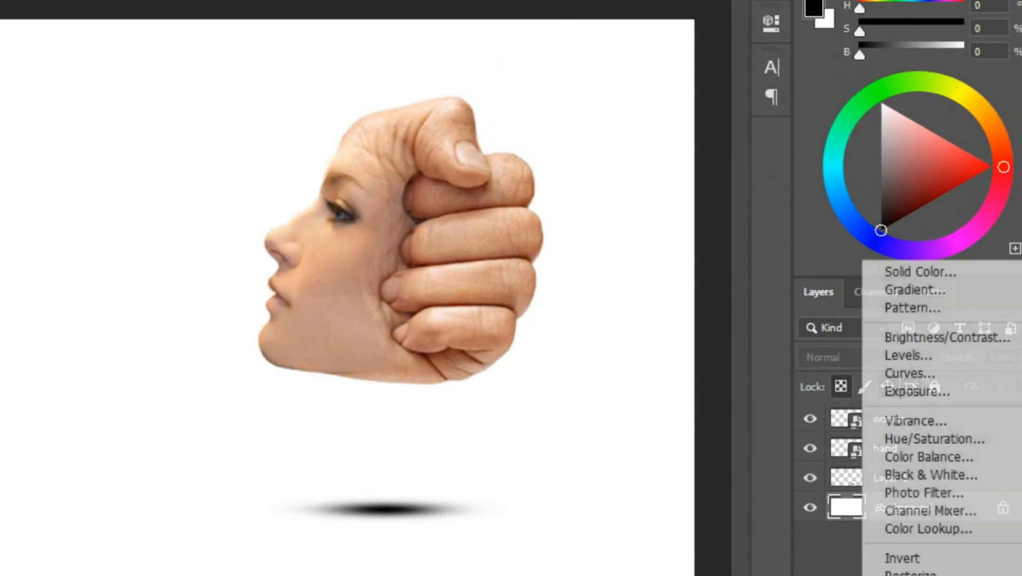
{"action": "left_click", "coordinate": [939, 288]}
{"action": "left_click", "coordinate": [762, 151]}
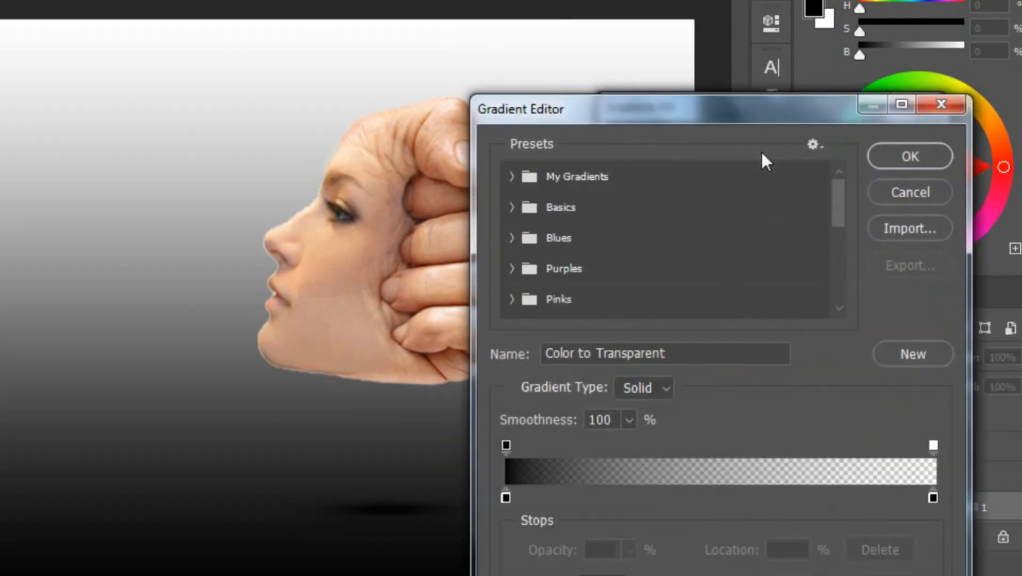
Change the gradient's starting colour stop from black to a light blue-violet
{"action": "left_click", "coordinate": [507, 497]}
{"action": "left_click", "coordinate": [587, 571]}
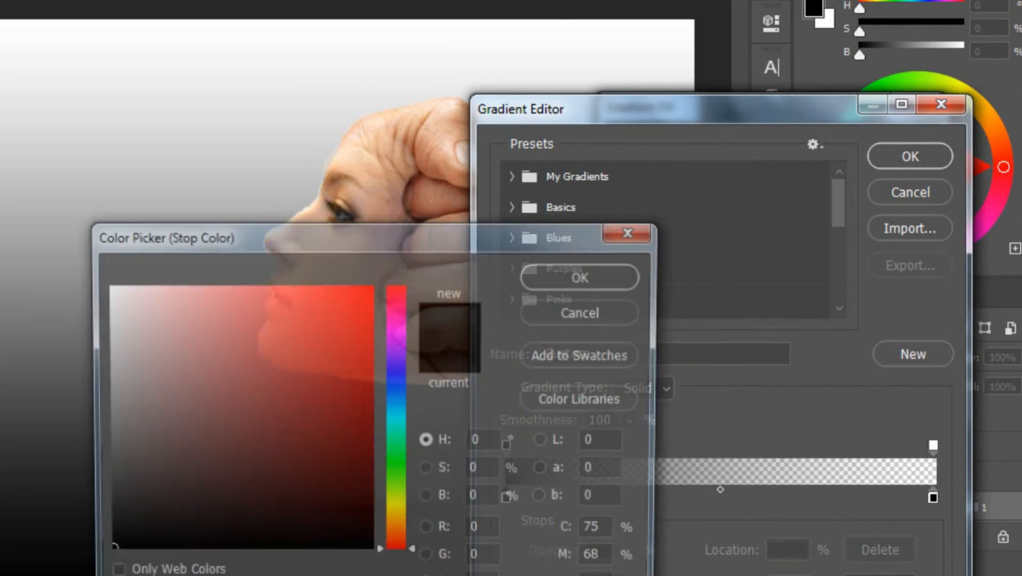
{"action": "left_click", "coordinate": [397, 372]}
{"action": "left_click", "coordinate": [250, 294]}
{"action": "left_click", "coordinate": [560, 272]}
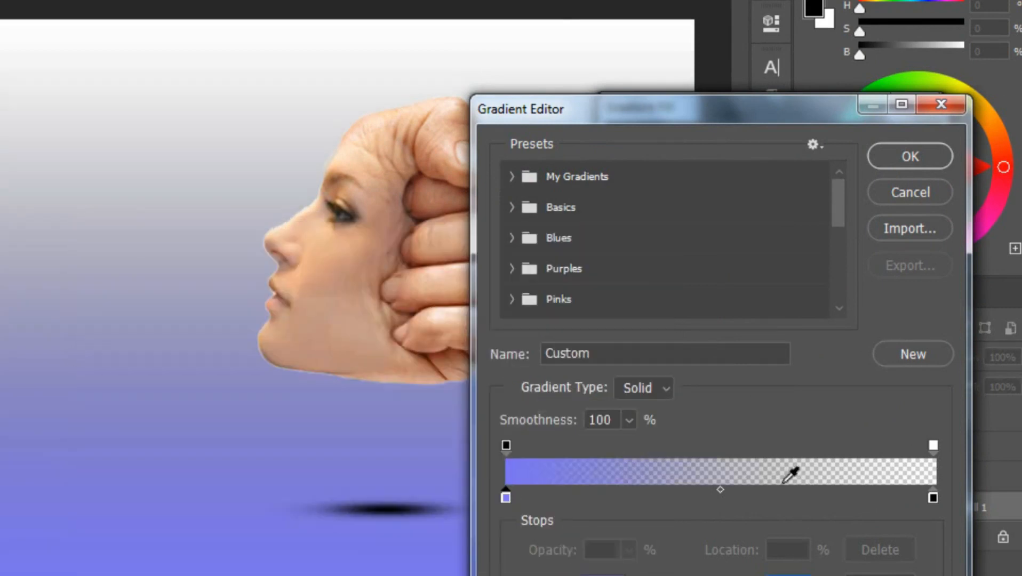
Change the gradient's end colour stop to light cyan 63e8f8 and accept the edited gradient
{"action": "left_click", "coordinate": [933, 497]}
{"action": "left_click", "coordinate": [721, 503]}
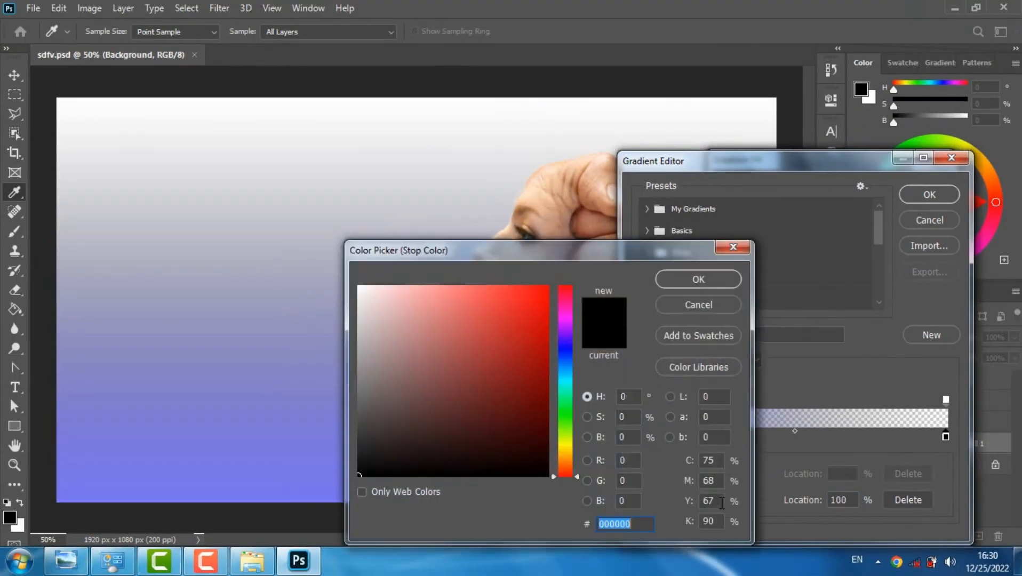
{"action": "left_click", "coordinate": [565, 371]}
{"action": "left_click", "coordinate": [438, 302]}
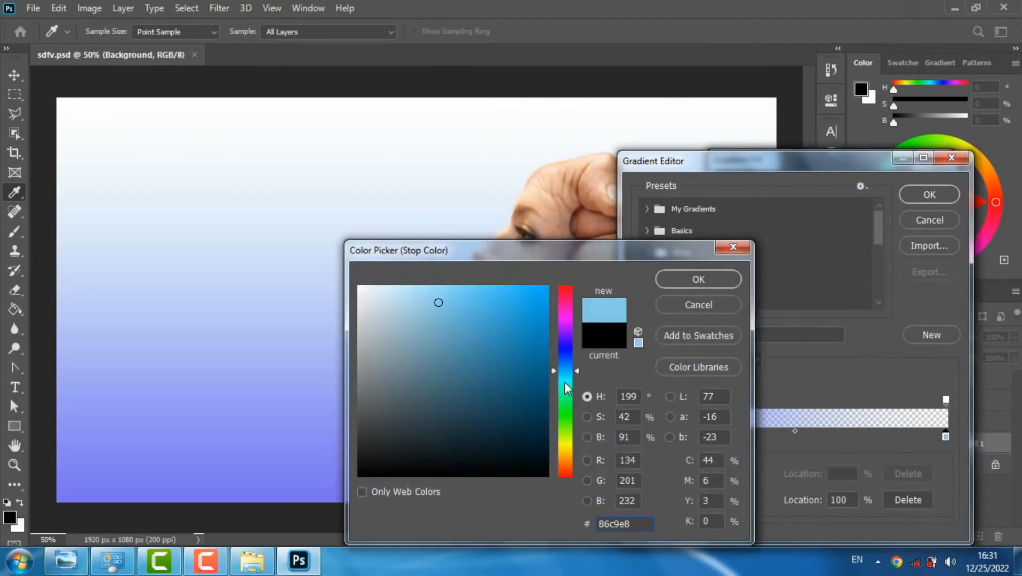
{"action": "left_click", "coordinate": [567, 378]}
{"action": "left_click", "coordinate": [473, 291]}
{"action": "left_click", "coordinate": [677, 279]}
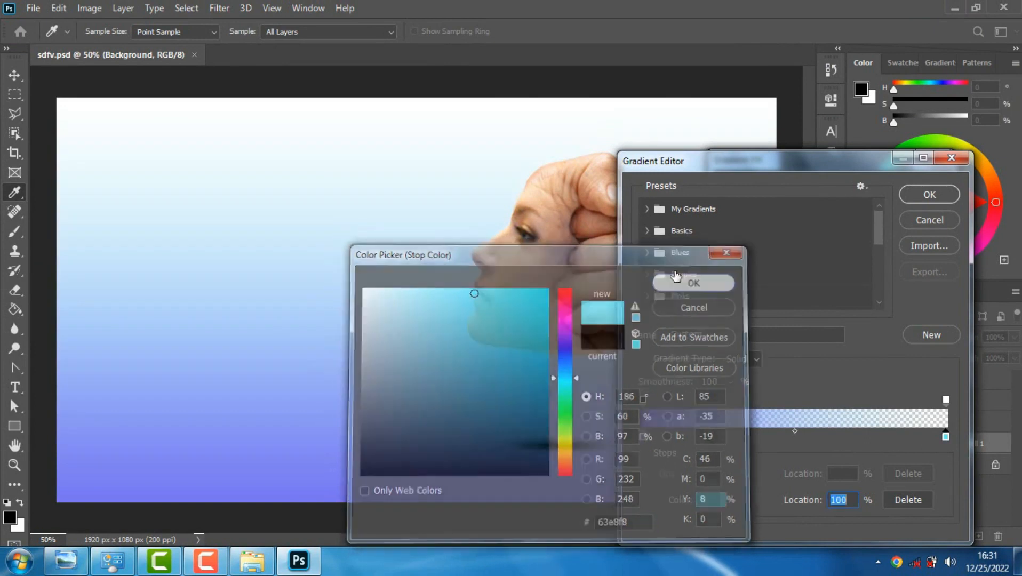
{"action": "left_click", "coordinate": [921, 198]}
Make the gradient fill radial and reversed, scale it to 253%, and apply it
{"action": "left_click", "coordinate": [803, 267]}
{"action": "left_click", "coordinate": [803, 267]}
{"action": "left_click", "coordinate": [794, 213]}
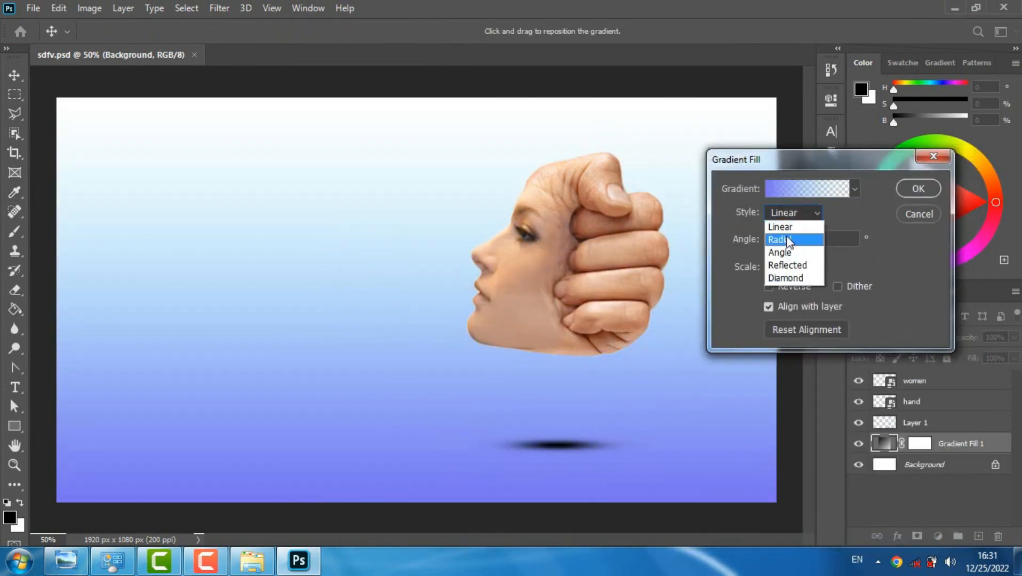
{"action": "left_click", "coordinate": [784, 238]}
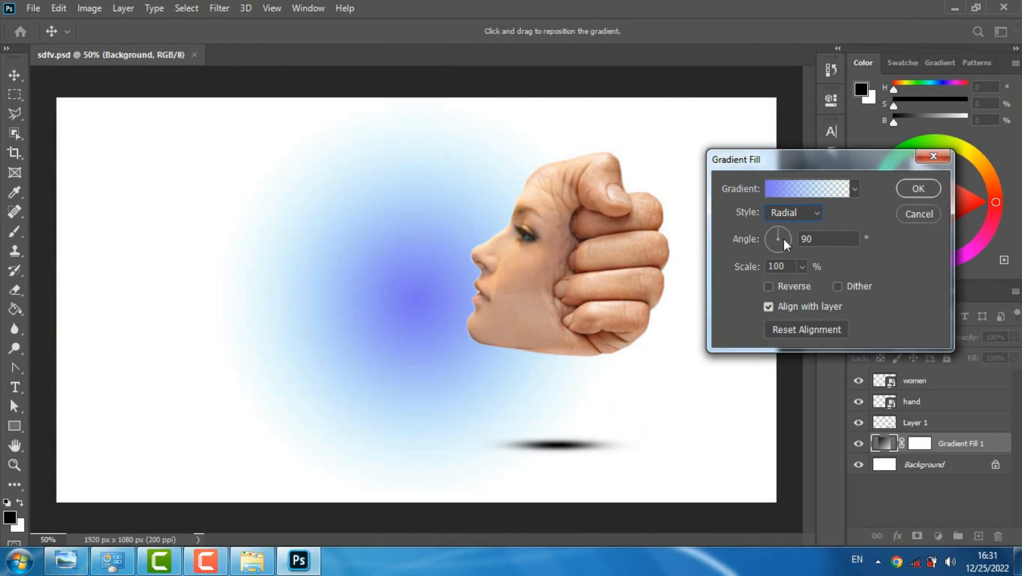
{"action": "left_click", "coordinate": [769, 287]}
{"action": "left_click", "coordinate": [803, 266]}
{"action": "left_click_drag", "start_coordinate": [802, 287], "coordinate": [812, 286]}
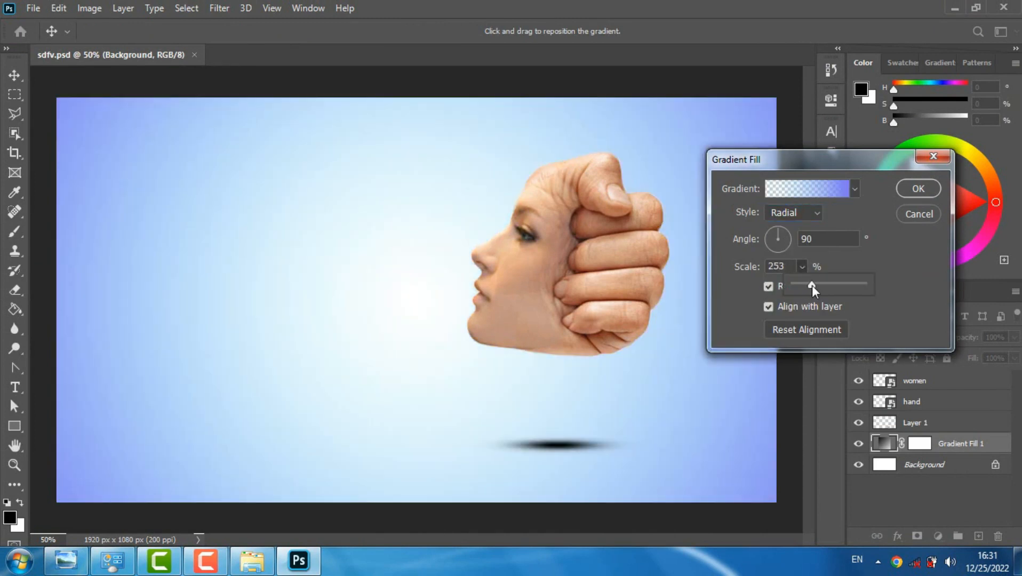
{"action": "left_click", "coordinate": [926, 191]}
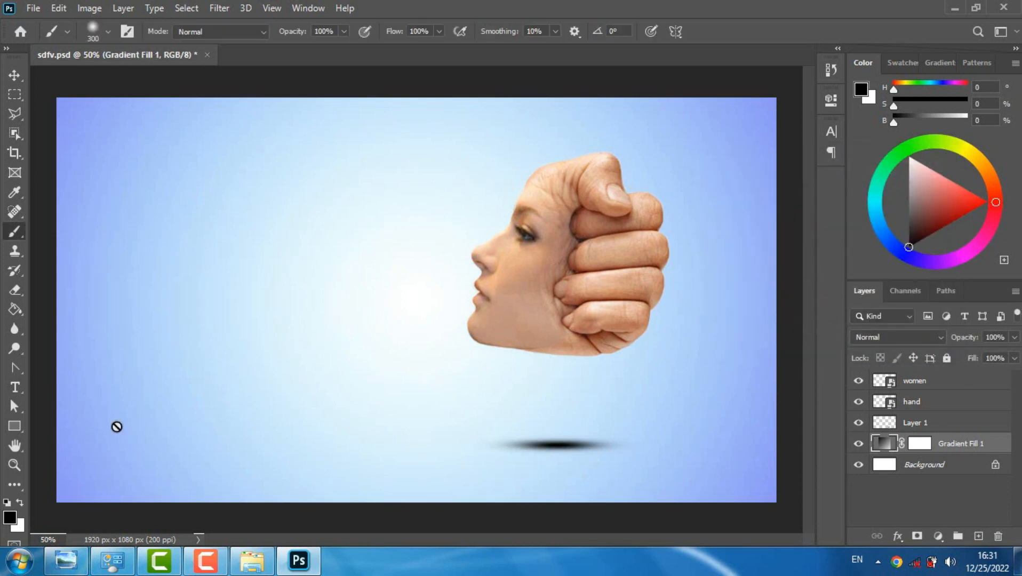
Add the text MOTION in the empty area beside the face and set its font to Anton
{"action": "key", "text": "t"}
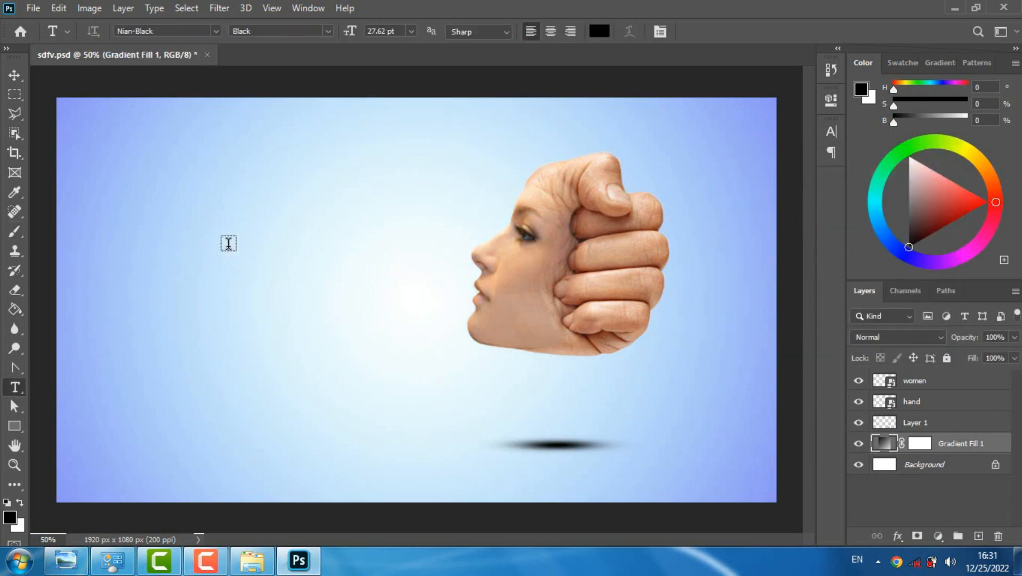
{"action": "left_click", "coordinate": [228, 243]}
{"action": "type", "text": "MOTION"}
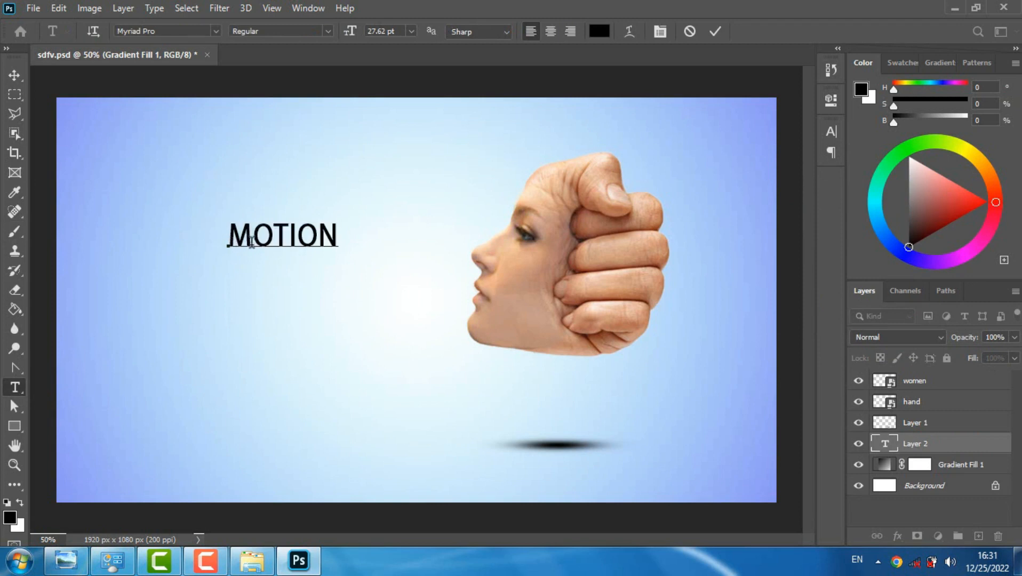
{"action": "double_click", "coordinate": [252, 241]}
{"action": "left_click", "coordinate": [184, 32]}
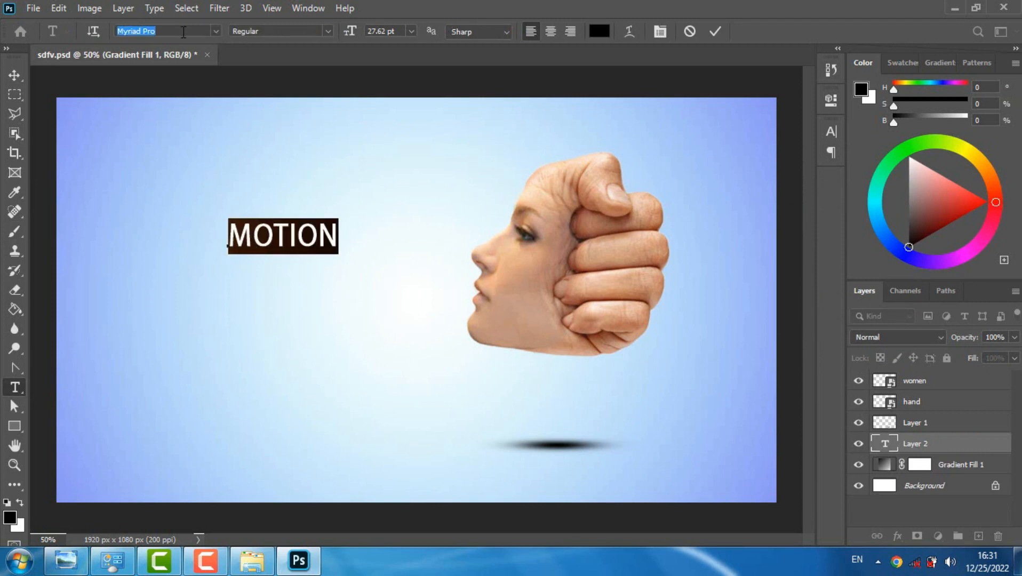
{"action": "type", "text": "ANT"}
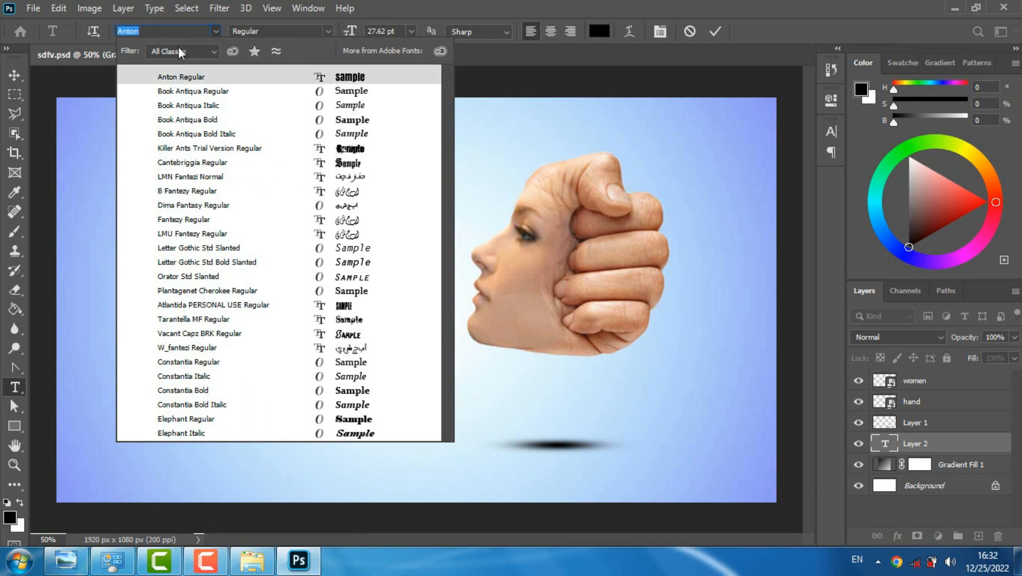
{"action": "key", "text": "Return"}
Enlarge MOTION to 81.62 pt and place it well clear of the face in the upper part of the canvas
{"action": "left_click_drag", "start_coordinate": [350, 32], "coordinate": [388, 33]}
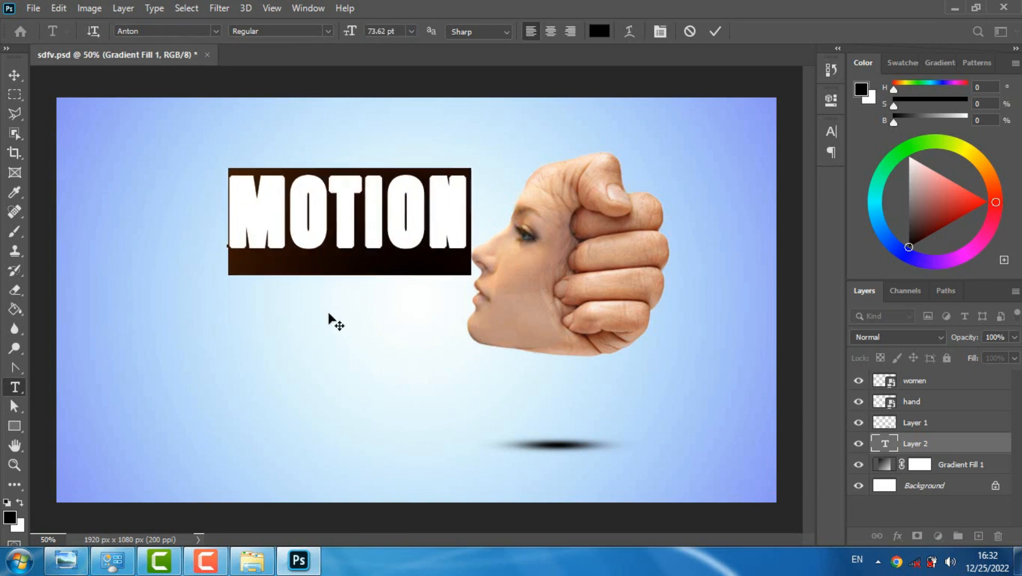
{"action": "left_click_drag", "start_coordinate": [328, 315], "coordinate": [208, 316]}
{"action": "left_click_drag", "start_coordinate": [353, 35], "coordinate": [357, 36]}
{"action": "left_click_drag", "start_coordinate": [308, 327], "coordinate": [296, 336]}
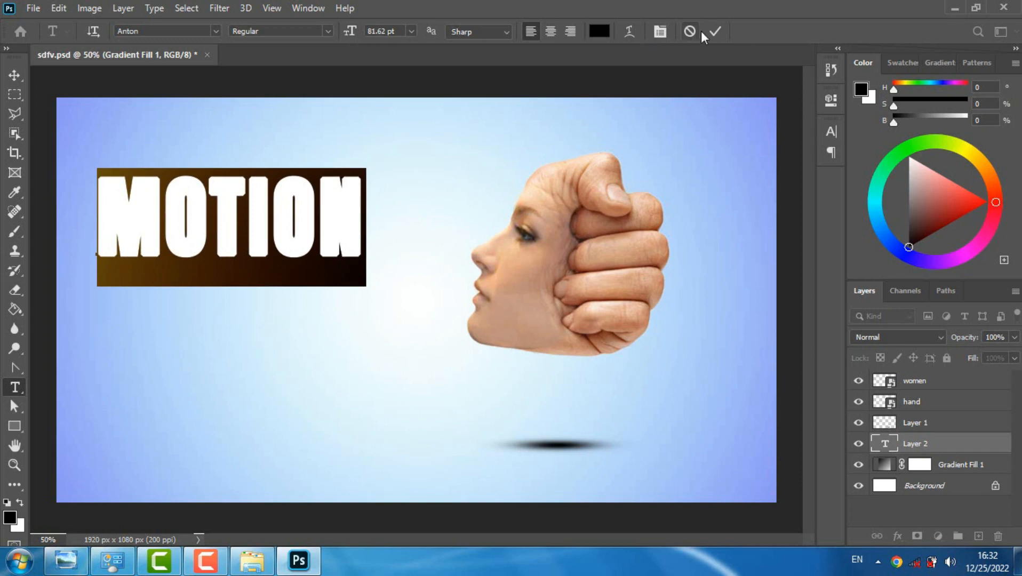
{"action": "left_click", "coordinate": [716, 31]}
Add a separate text layer reading GRAPHIC and move it below MOTION
{"action": "left_click", "coordinate": [111, 302]}
{"action": "type", "text": "GRA"}
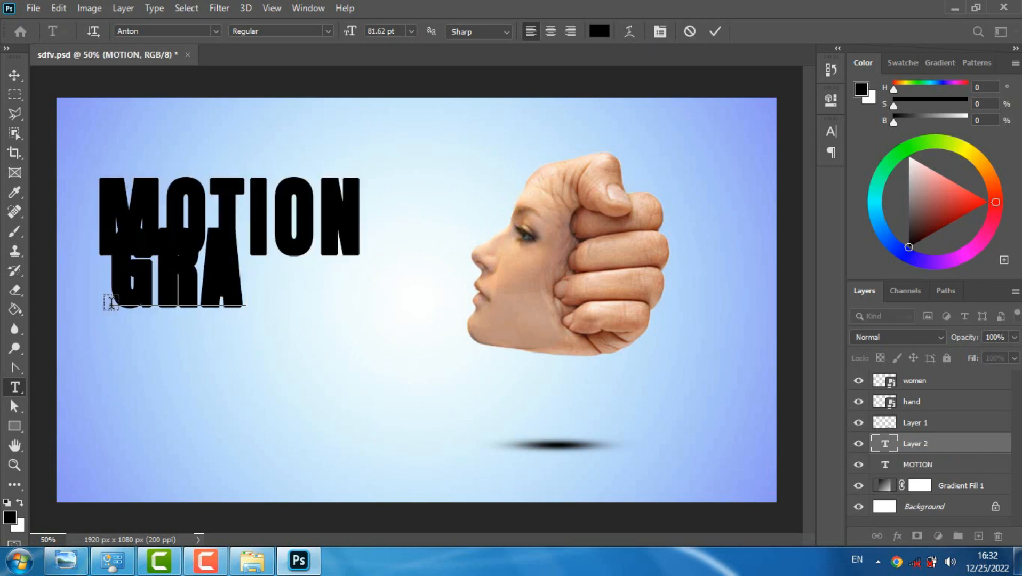
{"action": "type", "text": "PHIC"}
{"action": "left_click_drag", "start_coordinate": [215, 380], "coordinate": [192, 442]}
Format GRAPHIC at 26.62 pt with tracking 180 and a vertical scale of 78%
{"action": "key", "text": "ctrl+a"}
{"action": "left_click_drag", "start_coordinate": [346, 33], "coordinate": [318, 44]}
{"action": "left_click", "coordinate": [832, 132]}
{"action": "left_click_drag", "start_coordinate": [752, 187], "coordinate": [757, 192]}
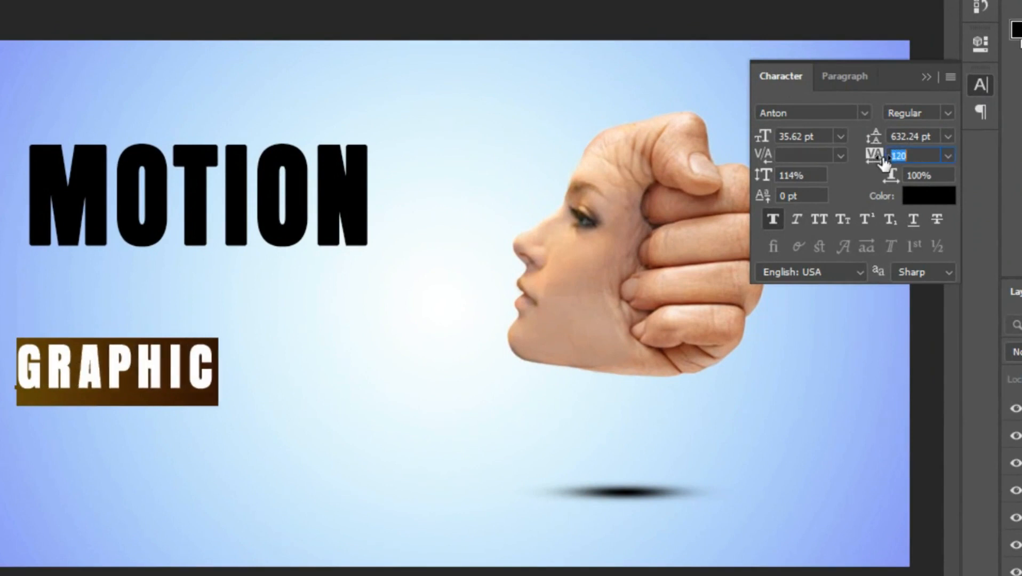
{"action": "left_click_drag", "start_coordinate": [884, 162], "coordinate": [885, 164]}
{"action": "left_click_drag", "start_coordinate": [769, 137], "coordinate": [758, 137]}
{"action": "left_click_drag", "start_coordinate": [763, 175], "coordinate": [730, 189]}
{"action": "left_click_drag", "start_coordinate": [766, 142], "coordinate": [763, 144]}
Place GRAPHIC directly beneath MOTION, aligned with its first letter, and recolour it dark grey
{"action": "left_click_drag", "start_coordinate": [107, 414], "coordinate": [139, 316]}
{"action": "key", "text": "ctrl+Return"}
{"action": "left_click", "coordinate": [140, 272]}
{"action": "key", "text": "ctrl+a"}
{"action": "left_click", "coordinate": [937, 185]}
{"action": "left_click", "coordinate": [369, 477]}
{"action": "left_click", "coordinate": [811, 281]}
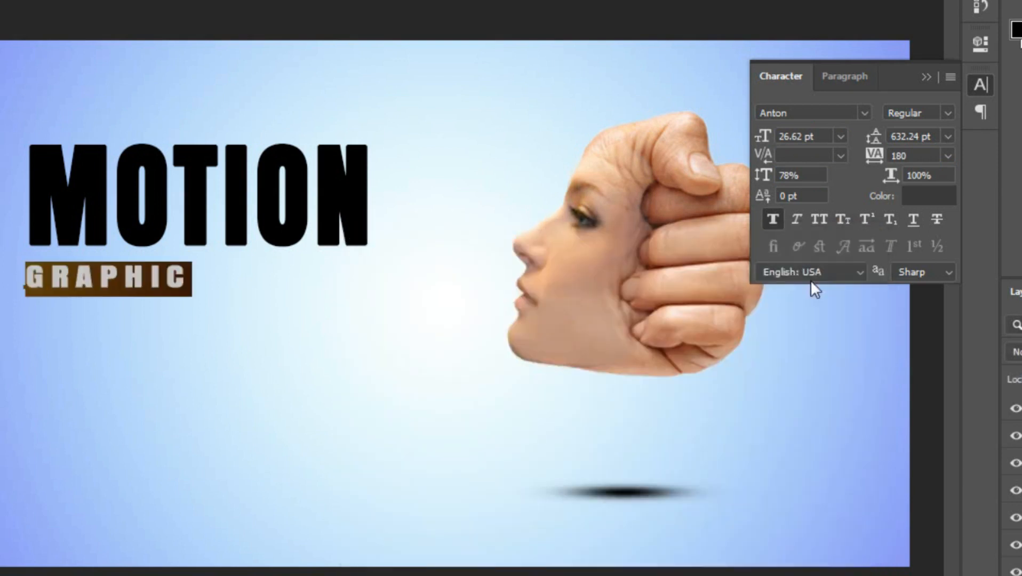
{"action": "left_click", "coordinate": [714, 30]}
Check the finished reference image and add the text TOTURIAL below GRAPHIC, tilted diagonally upward
{"action": "left_click", "coordinate": [314, 560]}
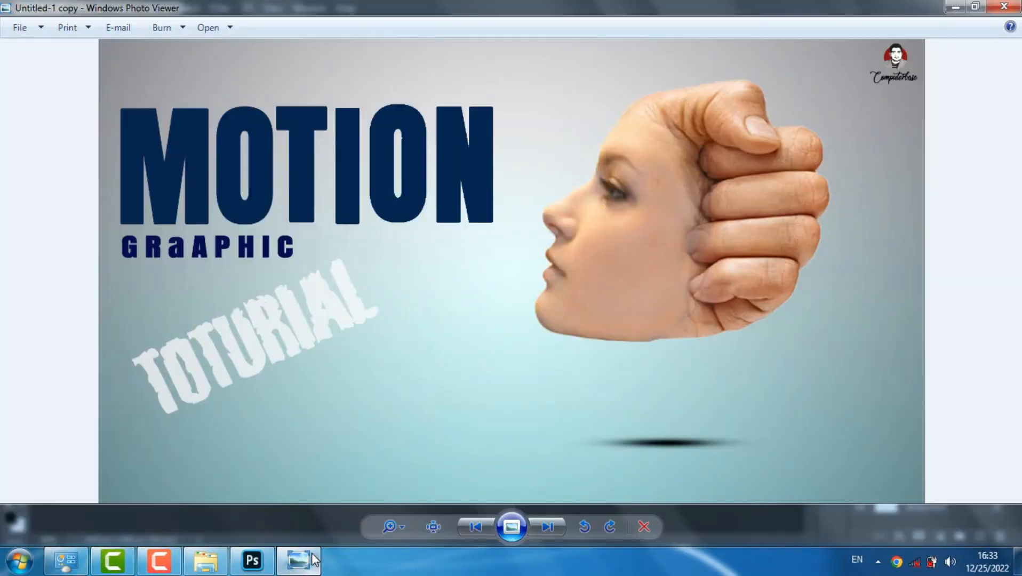
{"action": "left_click", "coordinate": [314, 561]}
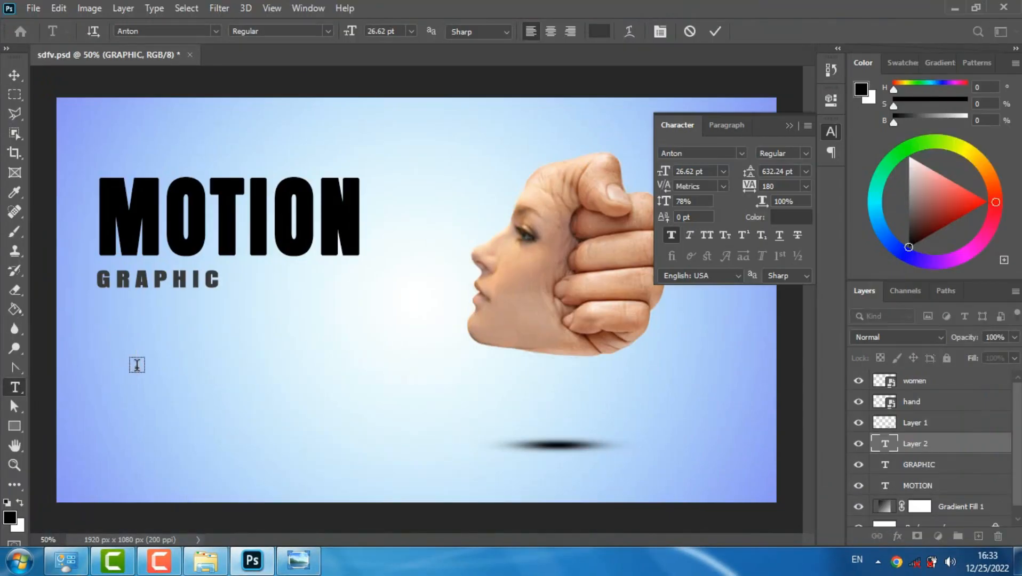
{"action": "type", "text": "TOTURIAL"}
{"action": "left_click_drag", "start_coordinate": [285, 394], "coordinate": [293, 353]}
Set the TOTURIAL text to 49.62 pt with tracking 0
{"action": "left_click_drag", "start_coordinate": [349, 32], "coordinate": [291, 370]}
{"action": "key", "text": "ctrl+a"}
{"action": "left_click_drag", "start_coordinate": [750, 192], "coordinate": [730, 194]}
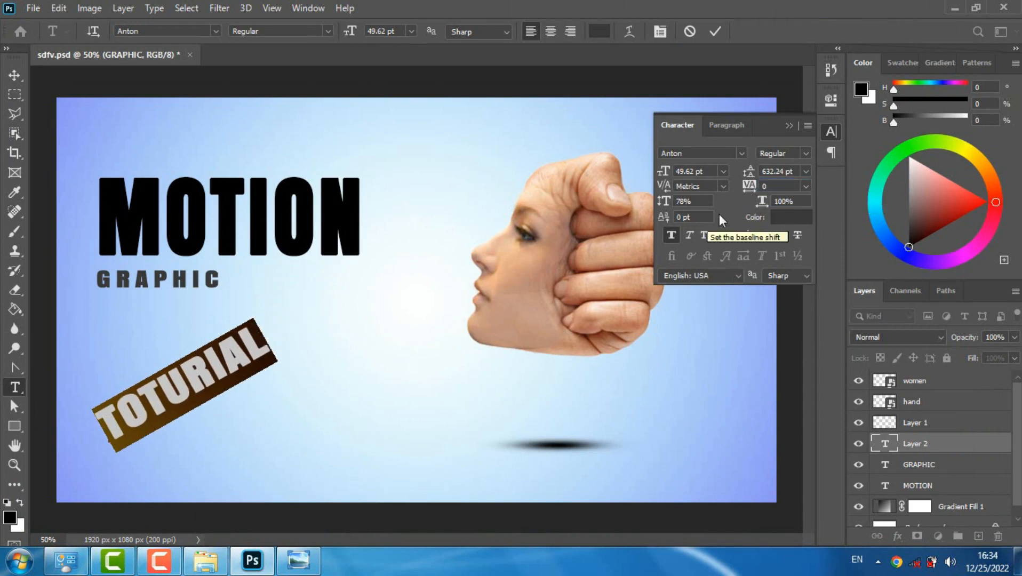
Colour TOTURIAL blue 0416c6 and lower its layer opacity to 55%
{"action": "left_click", "coordinate": [791, 217]}
{"action": "mouse_move", "coordinate": [365, 335]}
{"action": "left_mouse_down"}
{"action": "mouse_move", "coordinate": [361, 290]}
{"action": "mouse_move", "coordinate": [361, 303]}
{"action": "mouse_move", "coordinate": [429, 291]}
{"action": "left_mouse_up"}
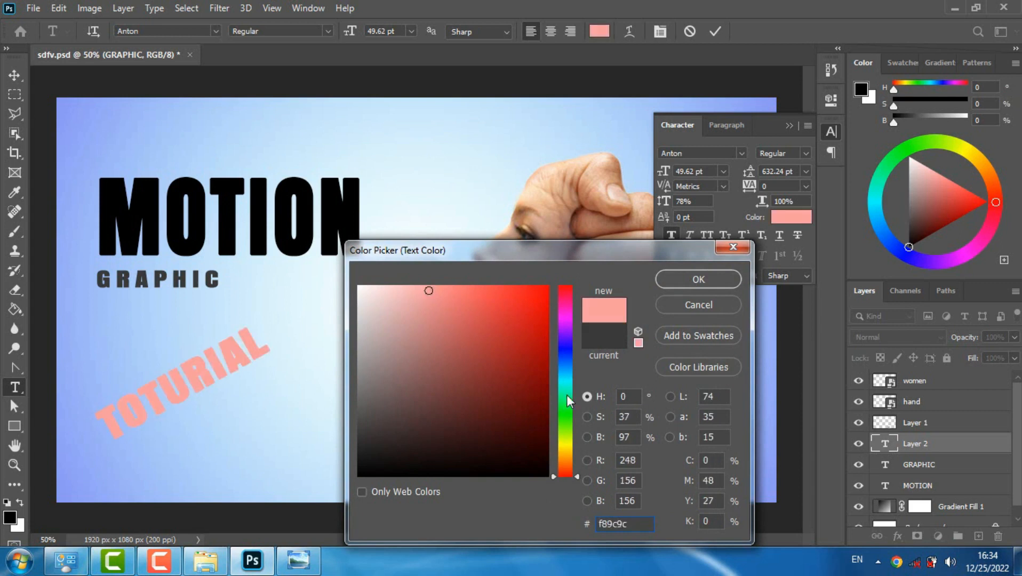
{"action": "left_click_drag", "start_coordinate": [567, 346], "coordinate": [566, 352]}
{"action": "left_click", "coordinate": [545, 328]}
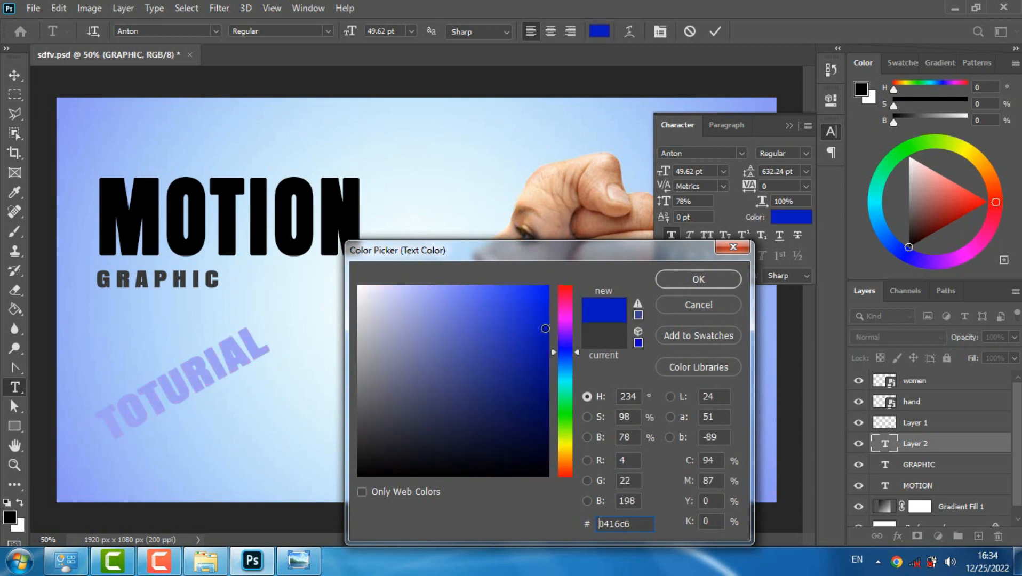
{"action": "left_click", "coordinate": [672, 287]}
{"action": "left_click_drag", "start_coordinate": [966, 338], "coordinate": [937, 347]}
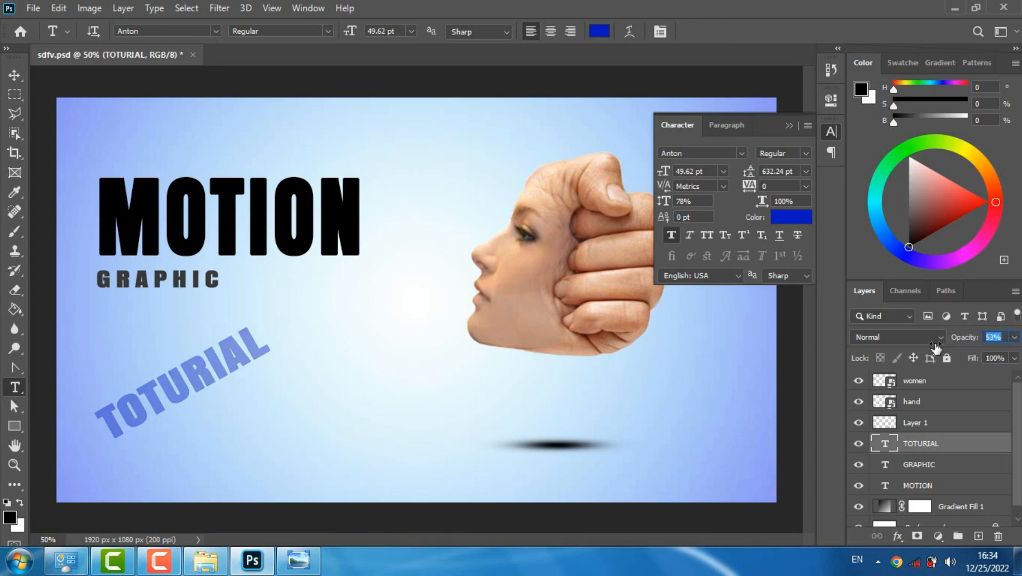
Change the font of the TOTURIAL text to Cabeen Crappy
{"action": "left_click", "coordinate": [208, 382]}
{"action": "key", "text": "ctrl+a"}
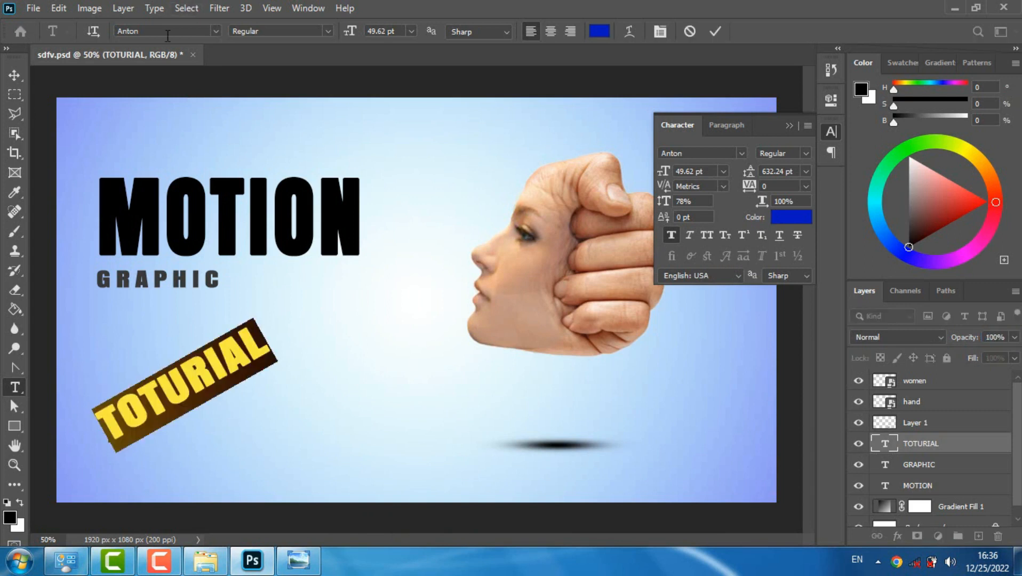
{"action": "left_click", "coordinate": [168, 33]}
{"action": "type", "text": "CAB"}
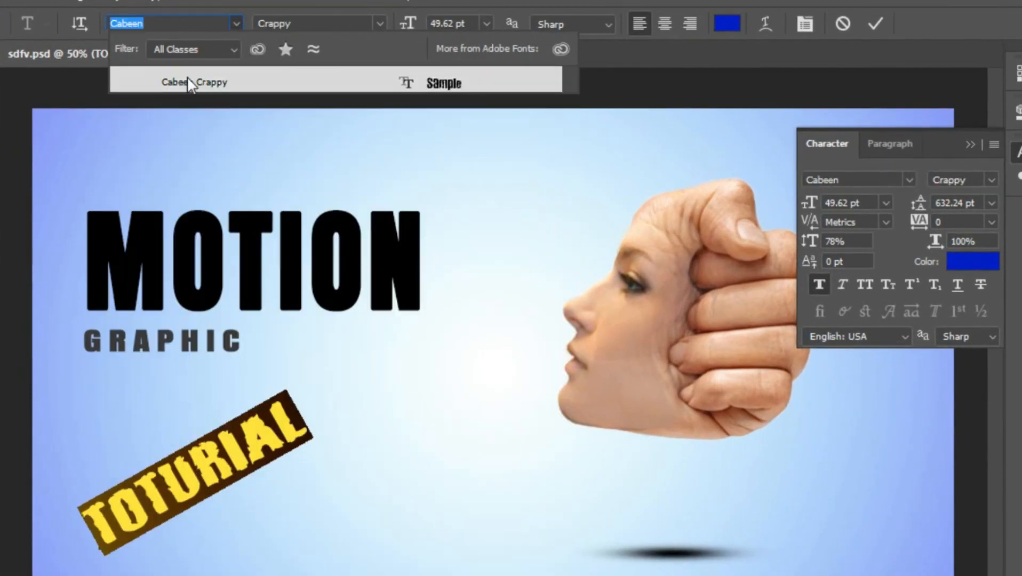
{"action": "left_click", "coordinate": [188, 82]}
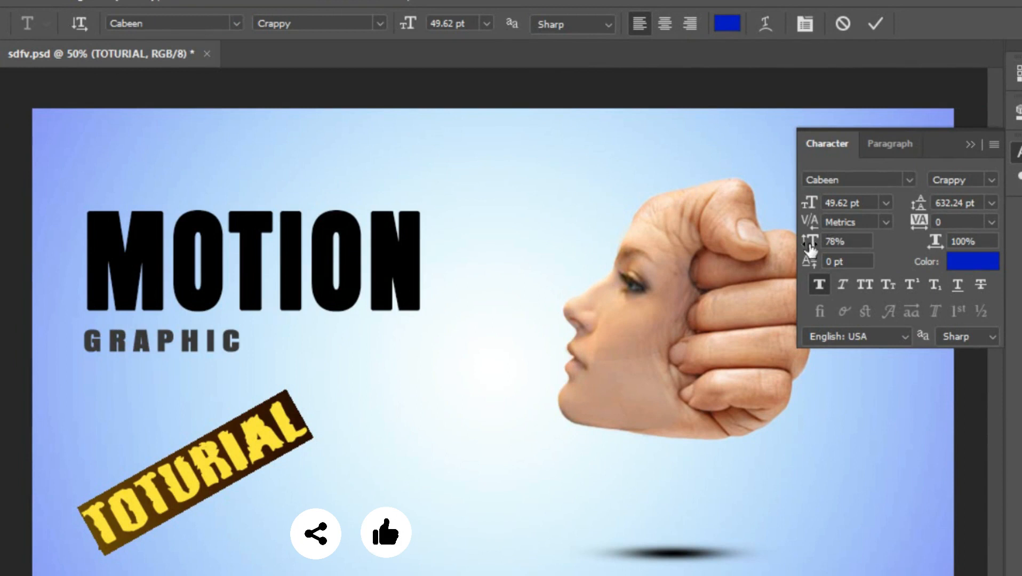
Set TOTURIAL's vertical scale to 81% and its size to 54.62 pt, and commit the text
{"action": "left_click_drag", "start_coordinate": [810, 248], "coordinate": [815, 241]}
{"action": "left_click_drag", "start_coordinate": [810, 203], "coordinate": [818, 208]}
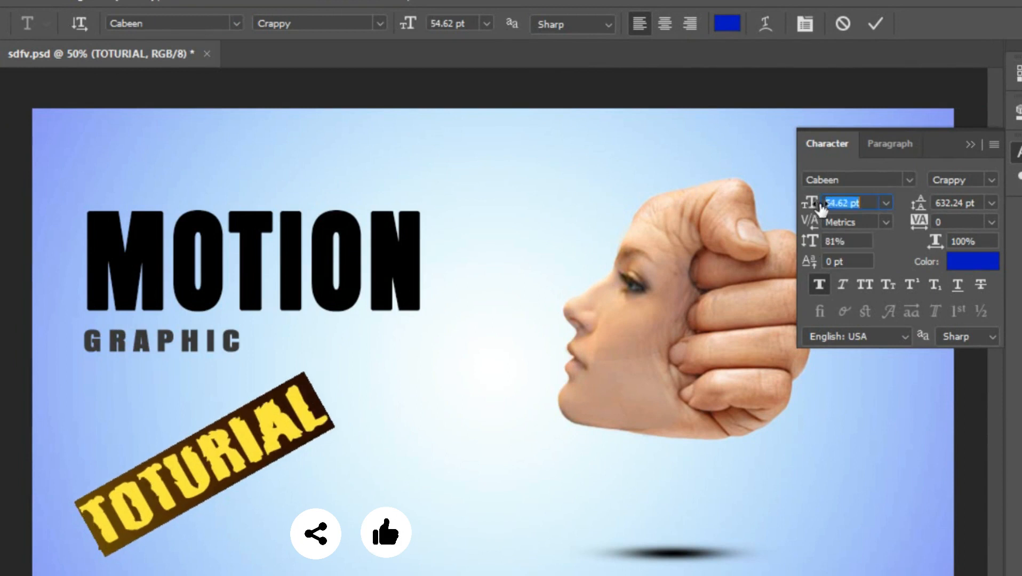
{"action": "left_click", "coordinate": [876, 25]}
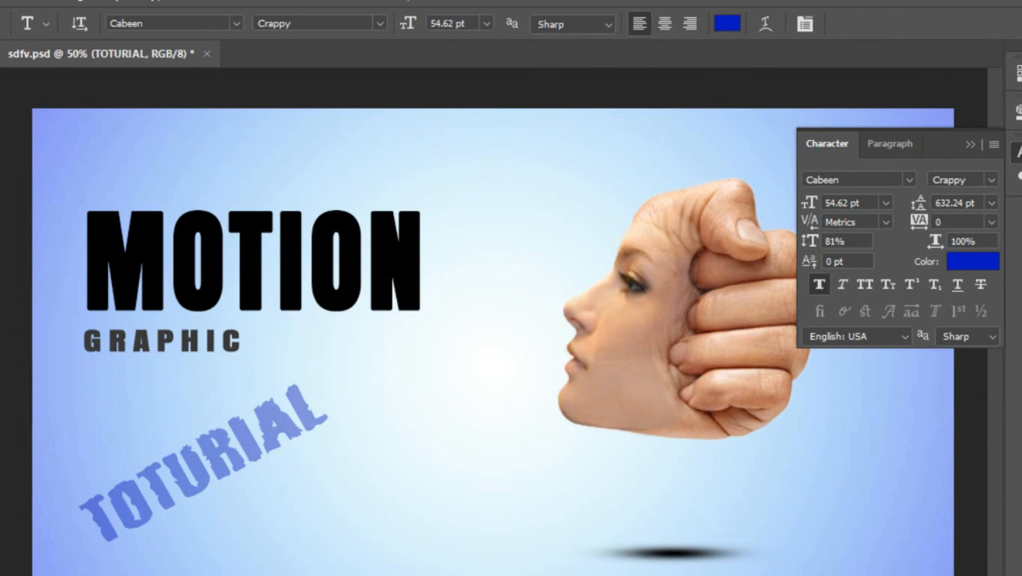
Move TOTURIAL straight up, close to GRAPHIC, and hide the character settings and transform box
{"action": "key", "text": "v"}
{"action": "left_click_drag", "start_coordinate": [251, 456], "coordinate": [255, 429]}
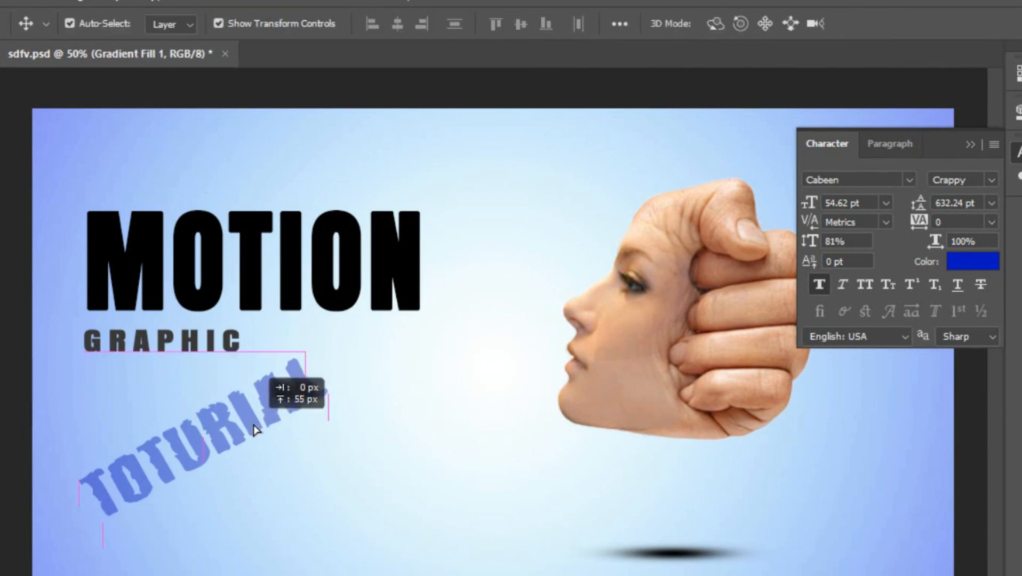
{"action": "left_click", "coordinate": [970, 145]}
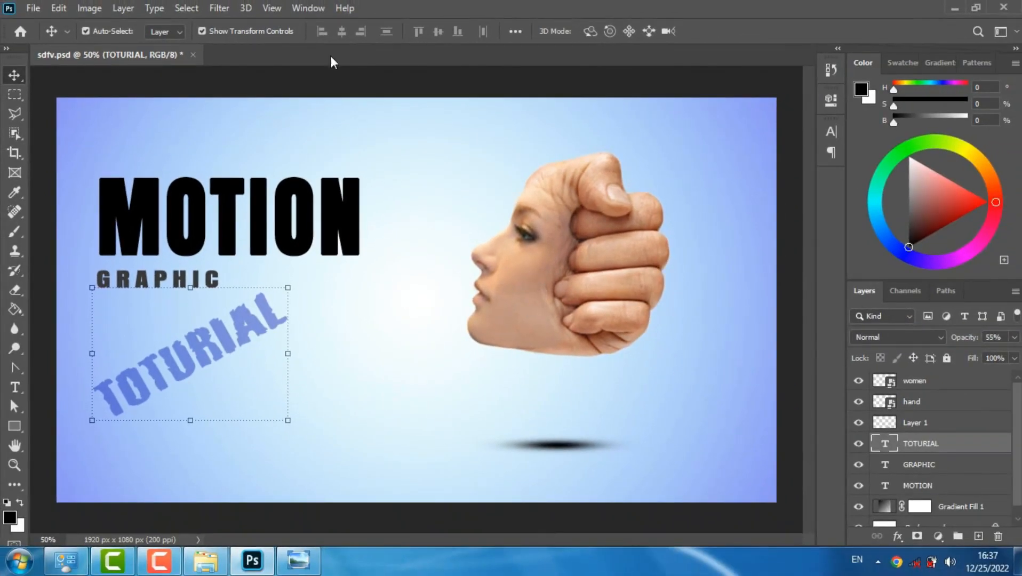
{"action": "left_click", "coordinate": [15, 95]}
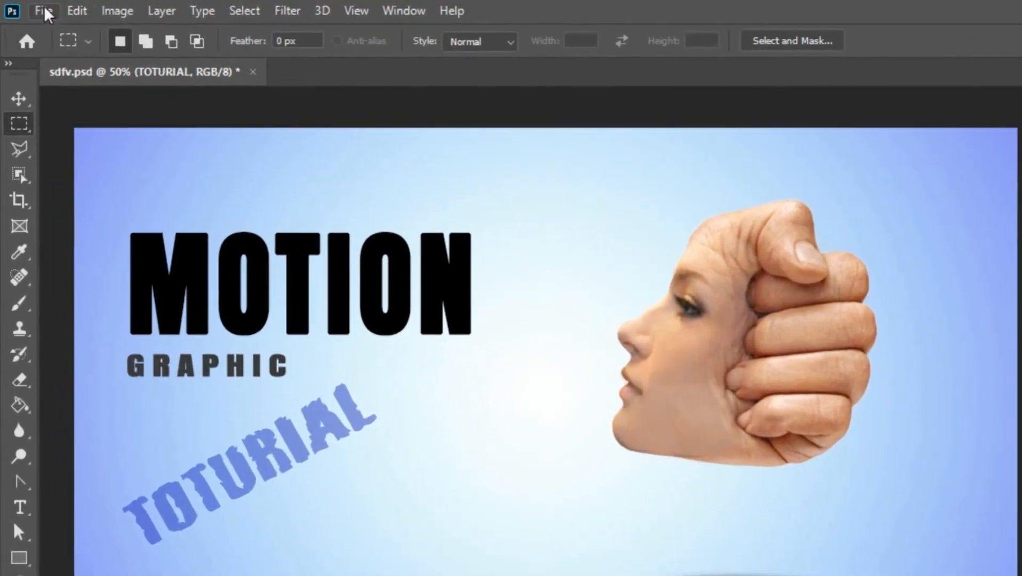
{"action": "left_click", "coordinate": [33, 8]}
{"action": "left_click", "coordinate": [83, 231]}
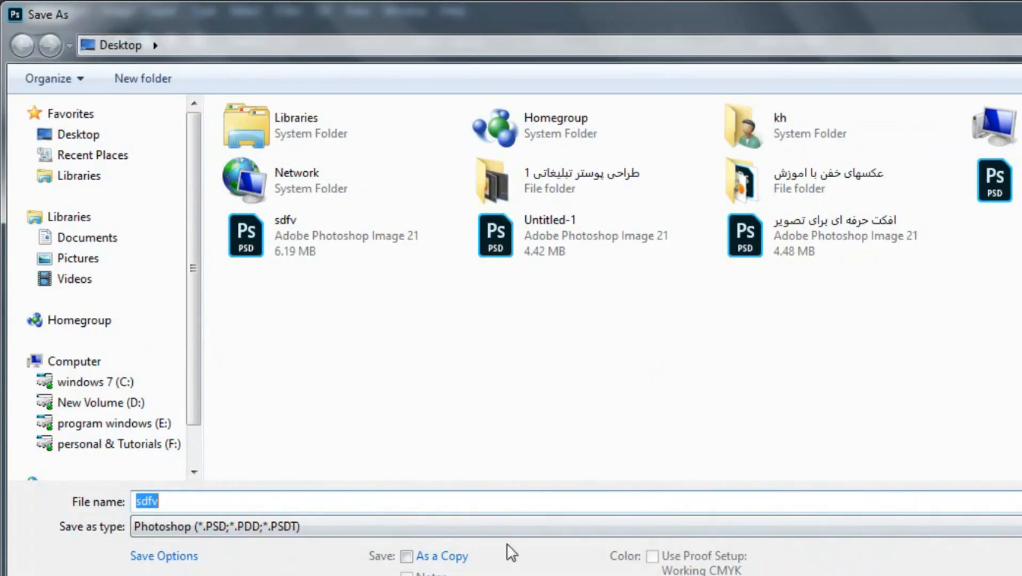
{"action": "left_click", "coordinate": [507, 525]}
{"action": "left_click", "coordinate": [192, 339]}
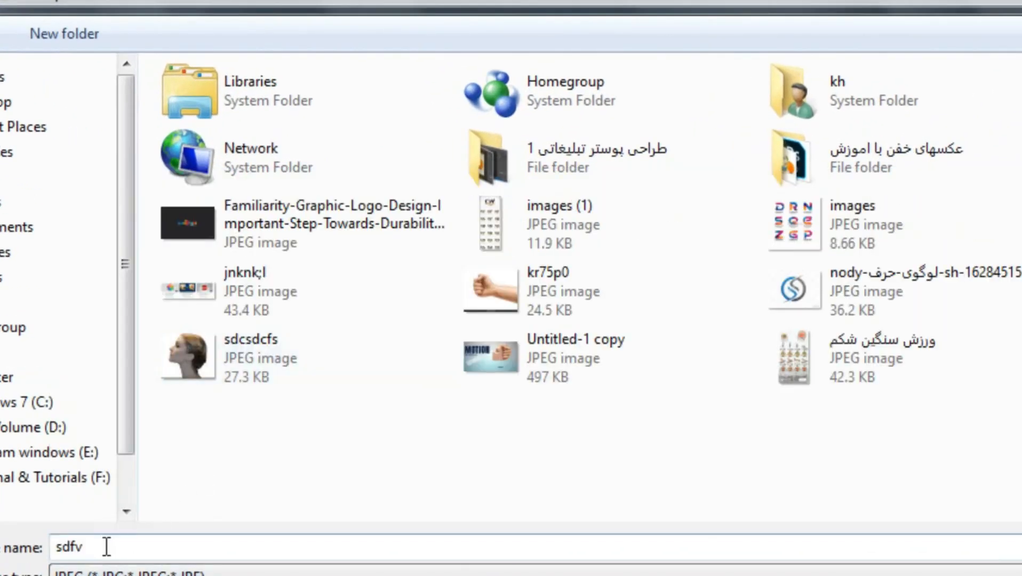
{"action": "left_click", "coordinate": [114, 543]}
{"action": "type", "text": "7777777777777777777777777777"}
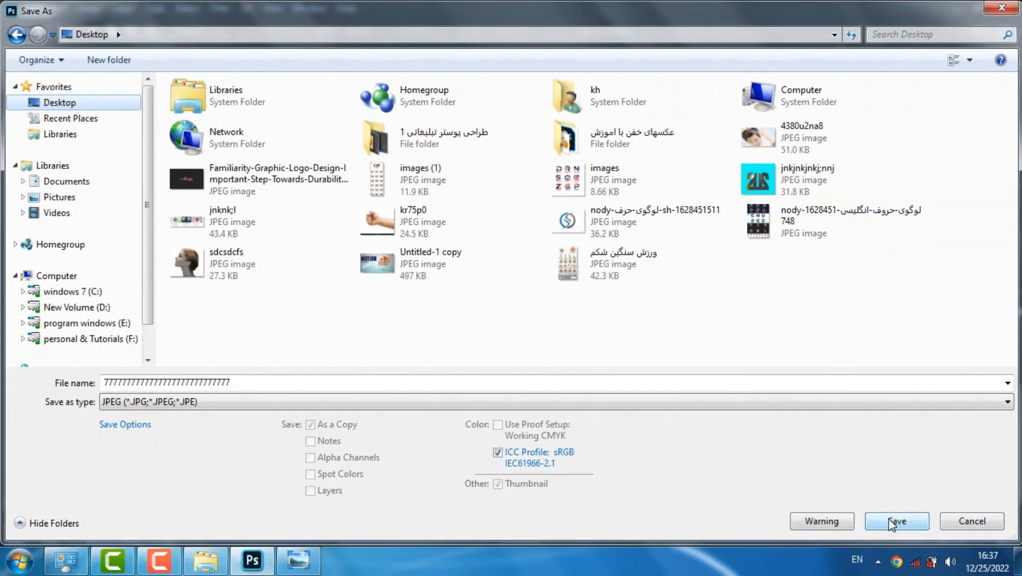
{"action": "left_click", "coordinate": [891, 521]}
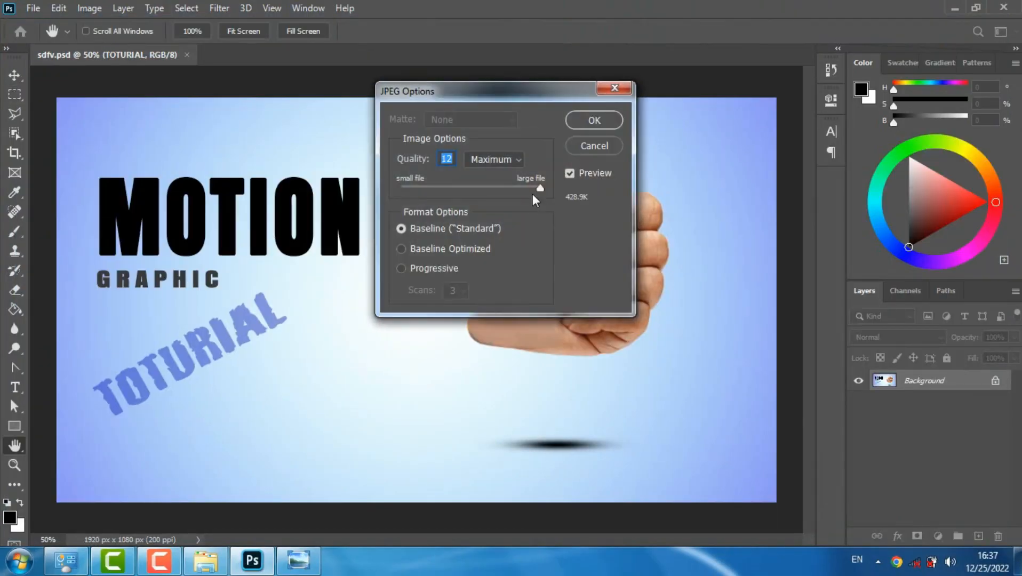
{"action": "left_click", "coordinate": [596, 127]}
Open the exported JPEG from the desktop to view the finished poster, and return to Photoshop
{"action": "left_click", "coordinate": [955, 9]}
{"action": "double_click", "coordinate": [143, 437]}
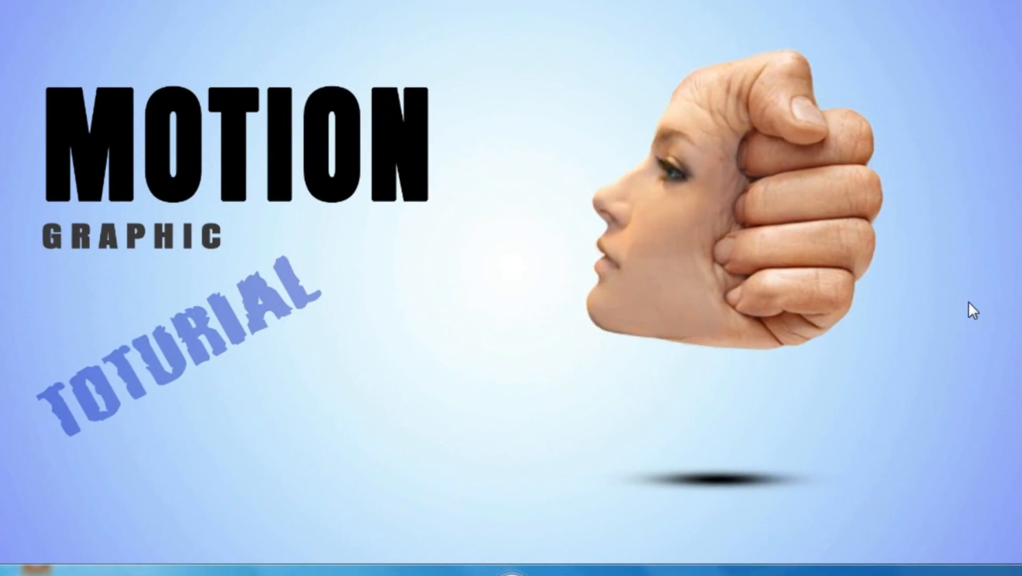
{"action": "key", "text": "Escape"}
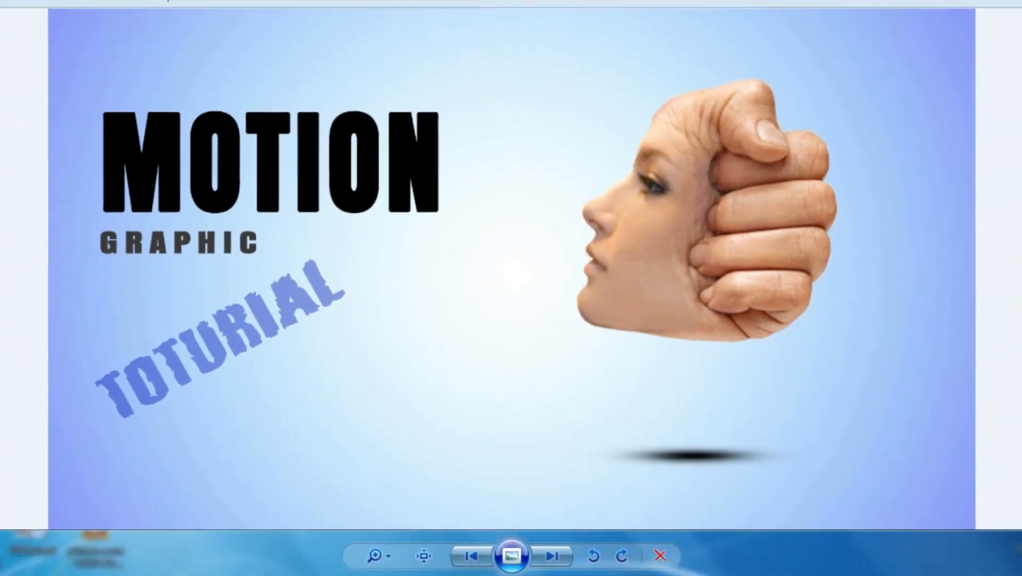
{"action": "left_click", "coordinate": [252, 561]}
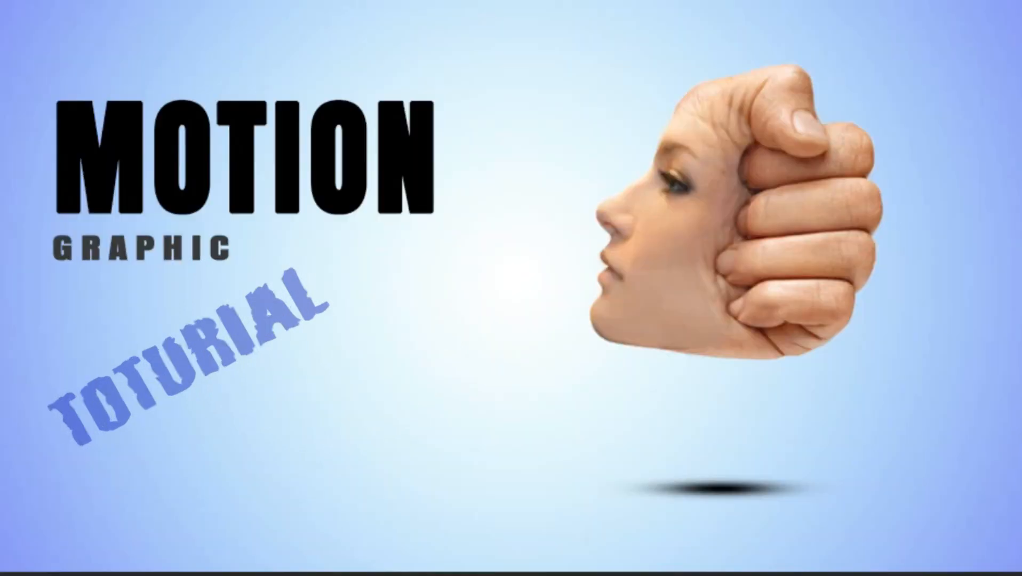